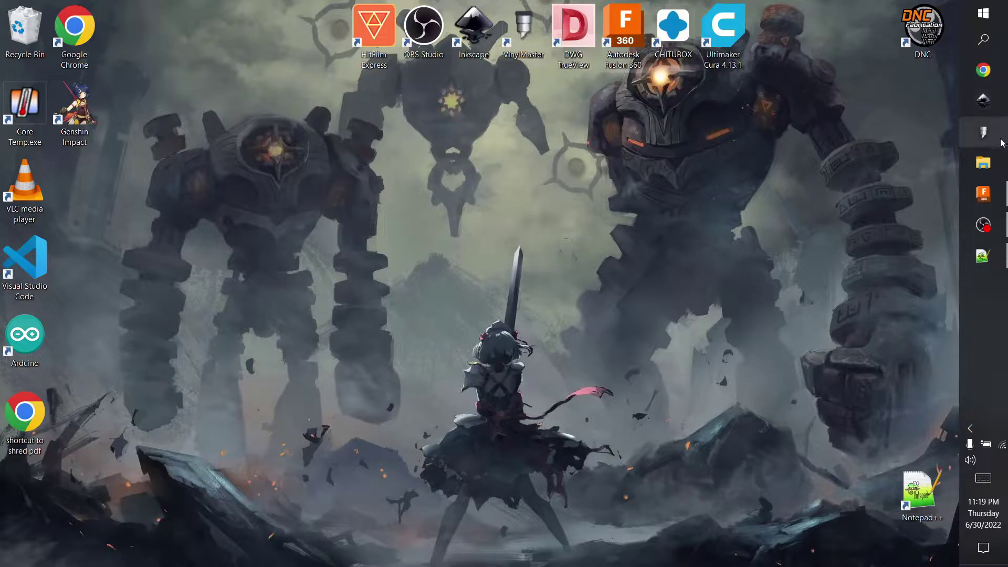
# Browse to the SheetCAM post files in Documents (D) > CNC > jeff's plasma > TruCut Setup Master.
pyautogui.click(992, 158)
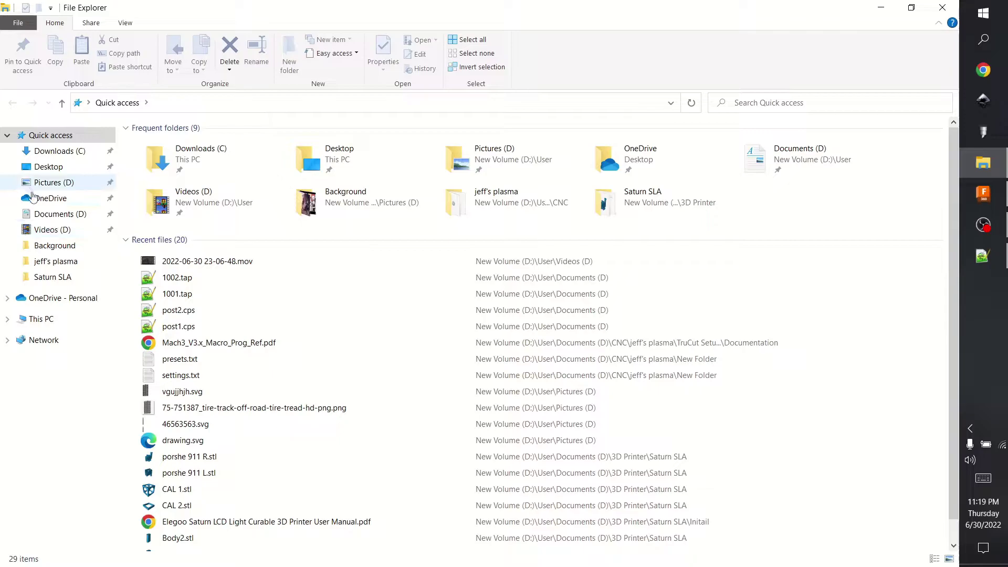
pyautogui.click(45, 214)
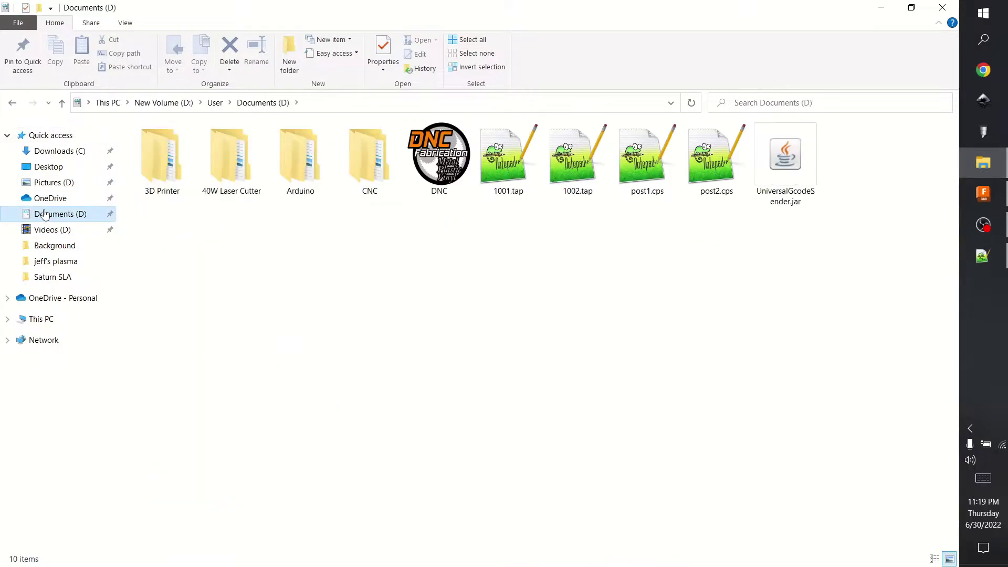
pyautogui.doubleClick(394, 153)
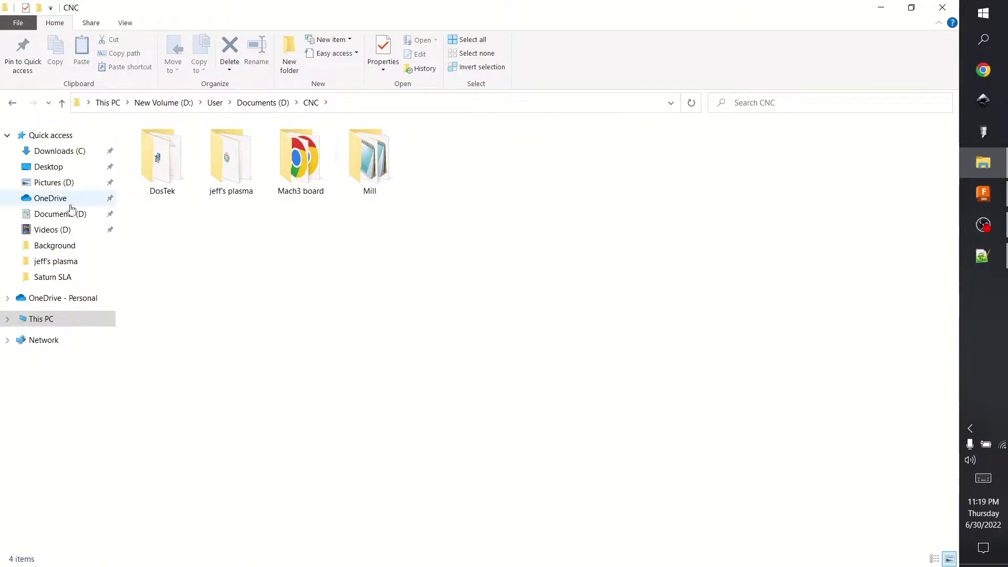
pyautogui.doubleClick(238, 185)
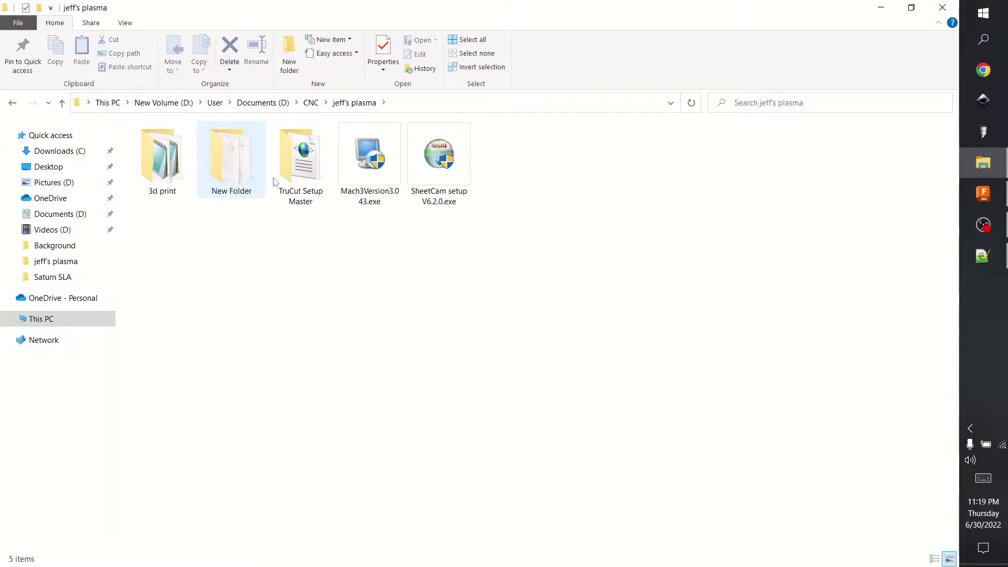
pyautogui.doubleClick(285, 171)
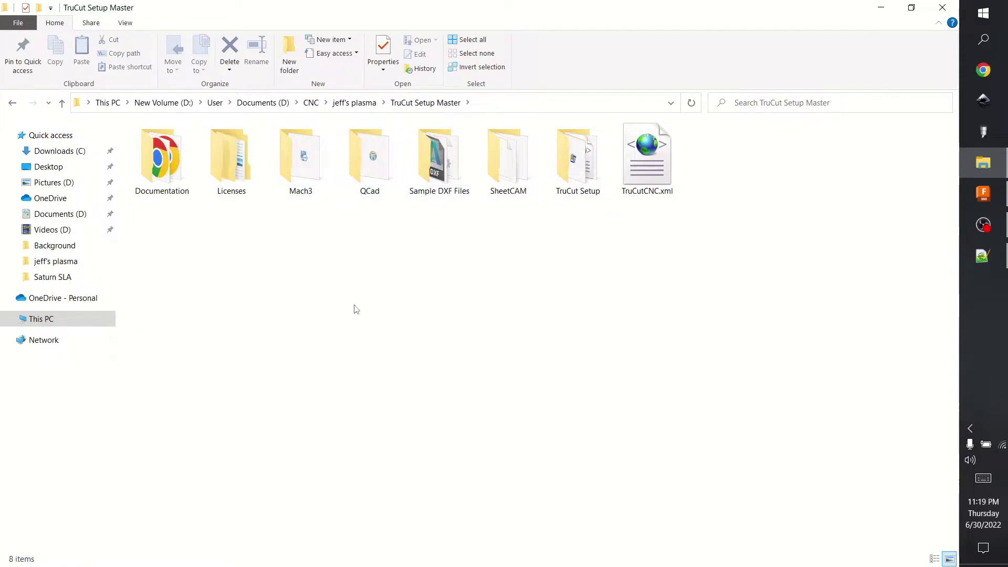
pyautogui.doubleClick(534, 180)
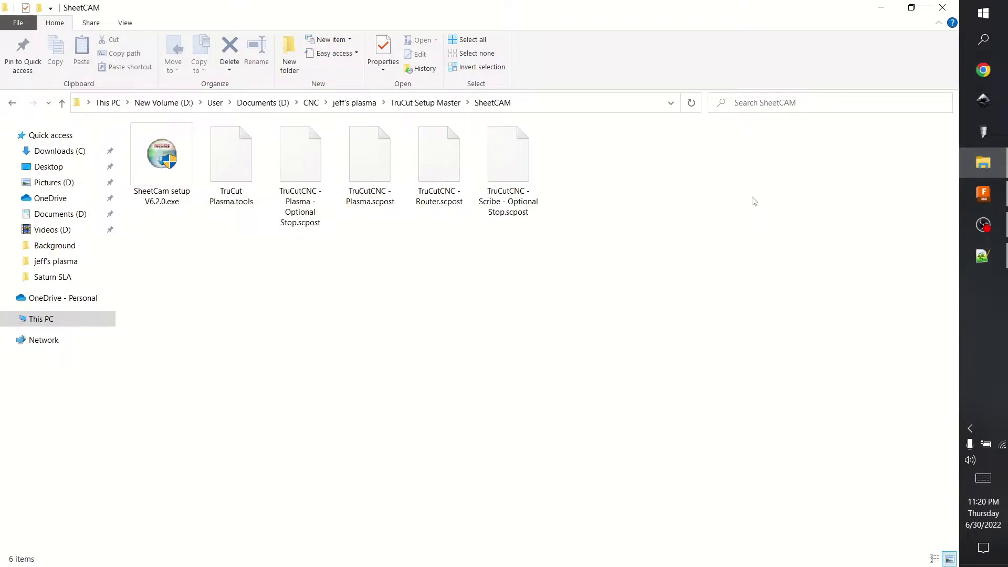
# Back out of the plasma setup folders to Documents (D).
pyautogui.press('BackSpace')
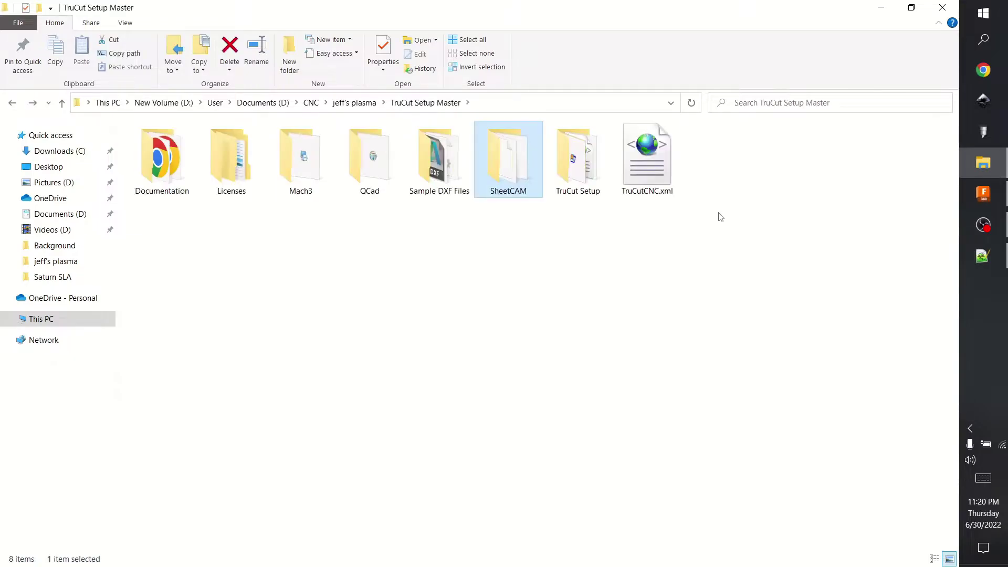
pyautogui.press('BackSpace')
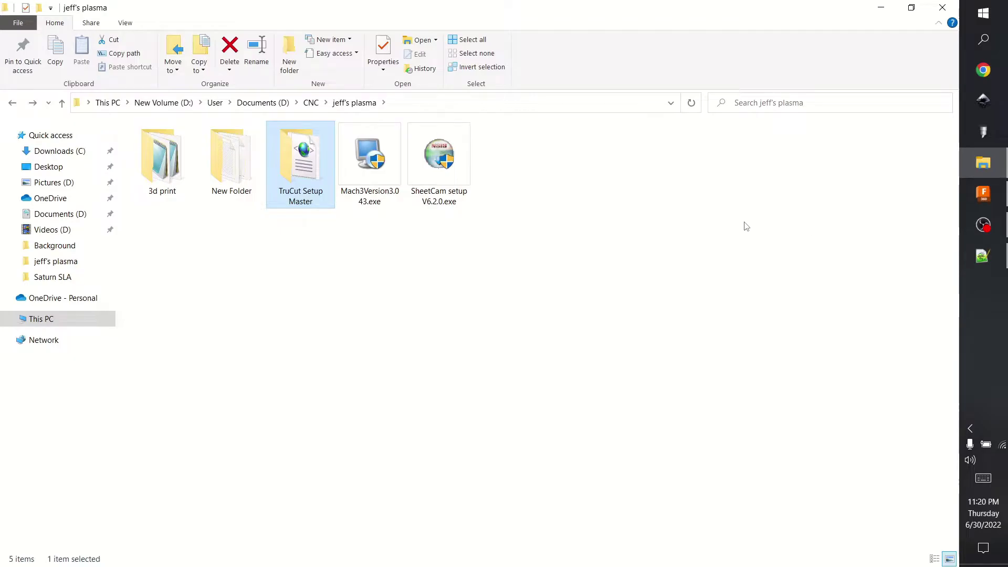
pyautogui.press('BackSpace')
pyautogui.press('BackSpace')
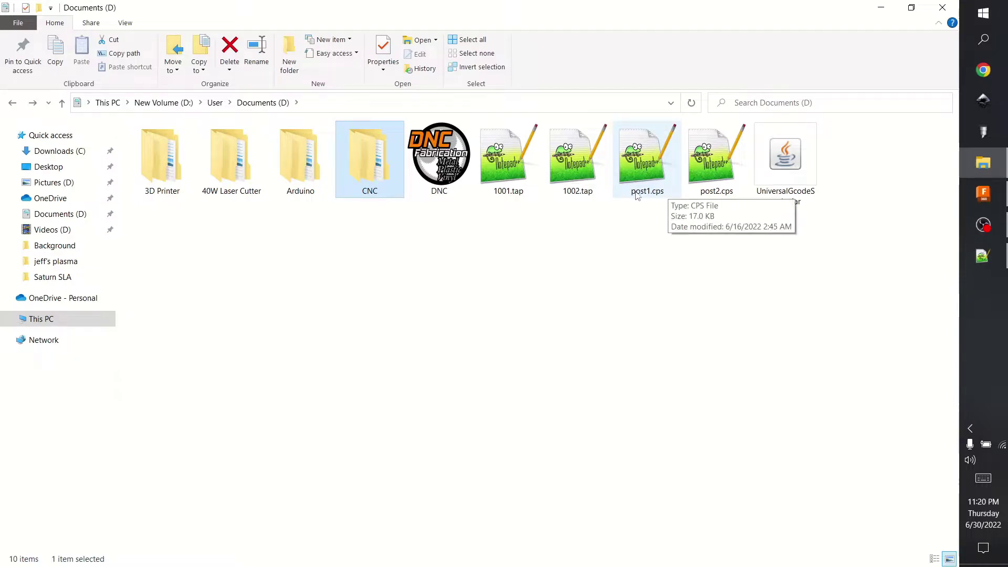
# Open 1001.tap and compare its line 6 G31 probe with 1002.tap's G28.1 Z[#2].
pyautogui.doubleClick(503, 180)
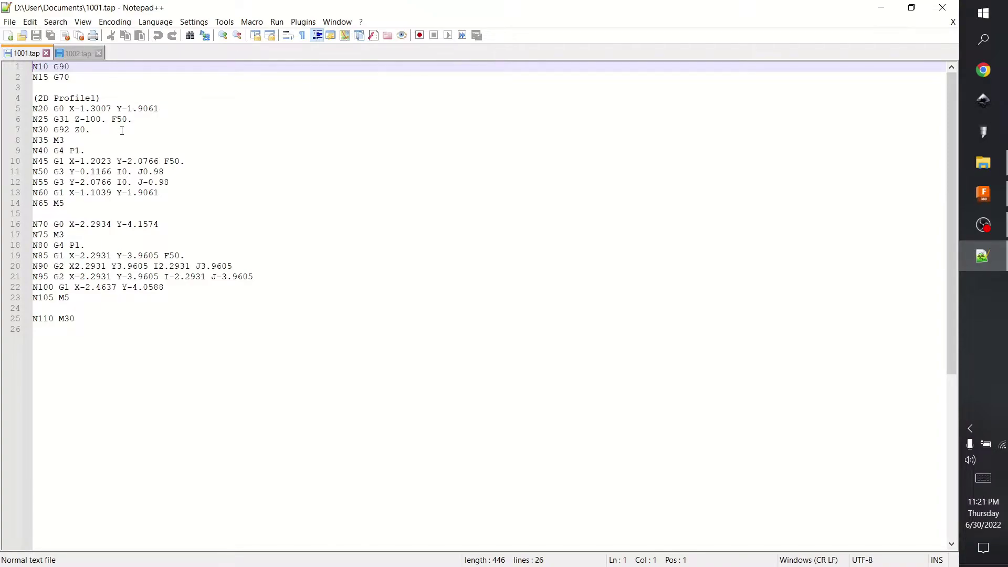
pyautogui.moveTo(80, 123); pyautogui.dragTo(50, 124)
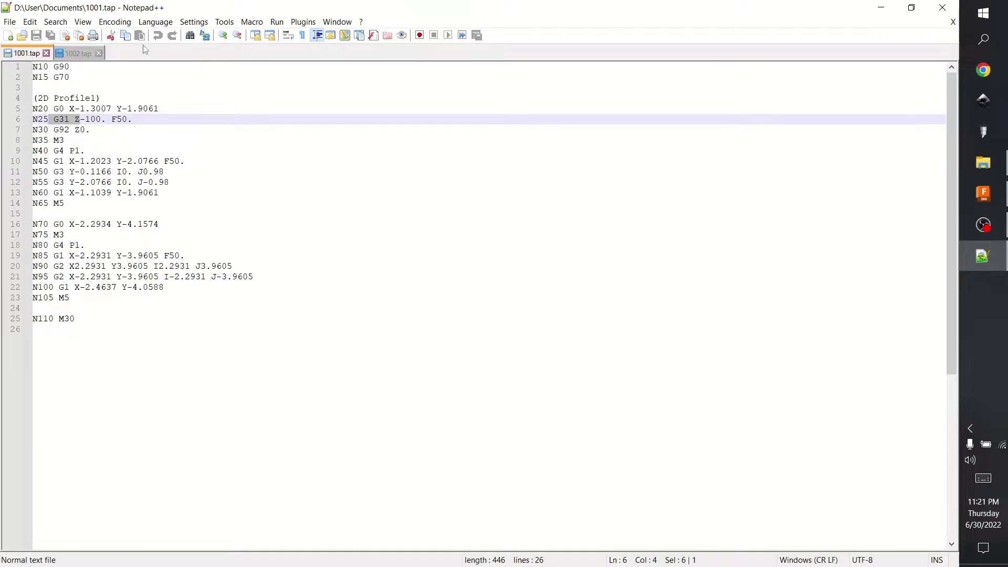
pyautogui.click(86, 55)
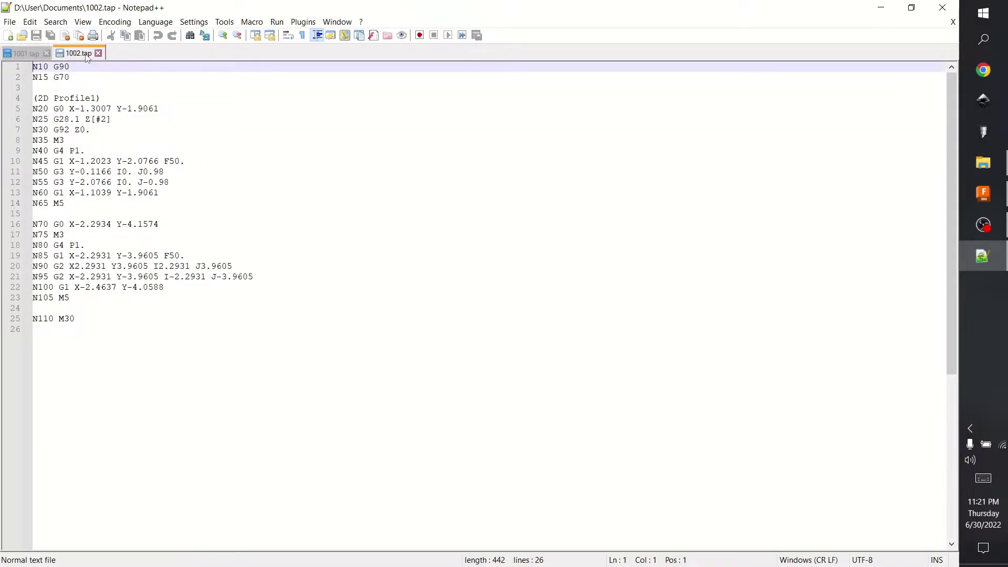
pyautogui.click(51, 112)
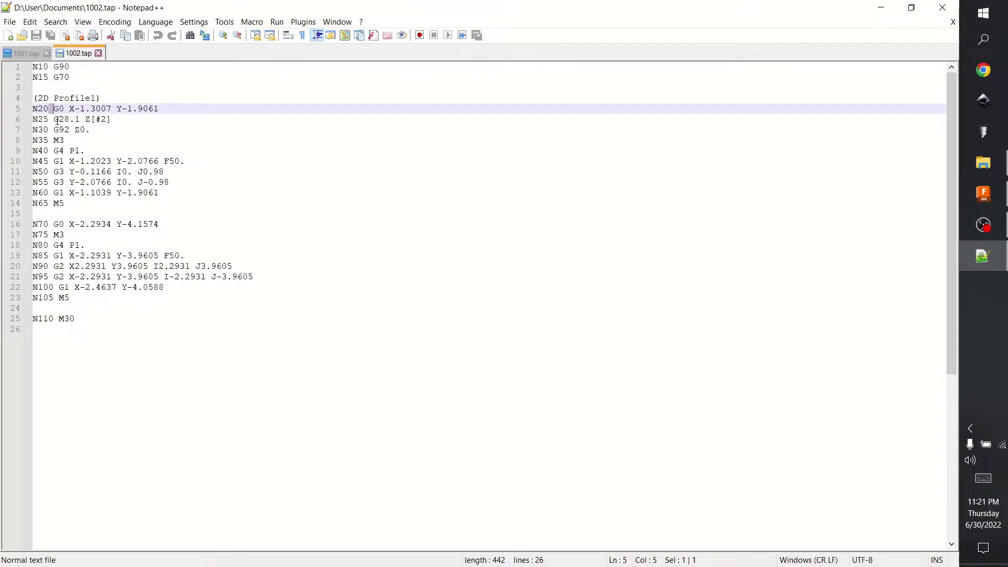
pyautogui.click(58, 120)
pyautogui.moveTo(58, 119)
pyautogui.mouseDown()
pyautogui.moveTo(74, 109)
pyautogui.moveTo(108, 120)
pyautogui.moveTo(49, 120)
pyautogui.mouseUp()
pyautogui.click(112, 121)
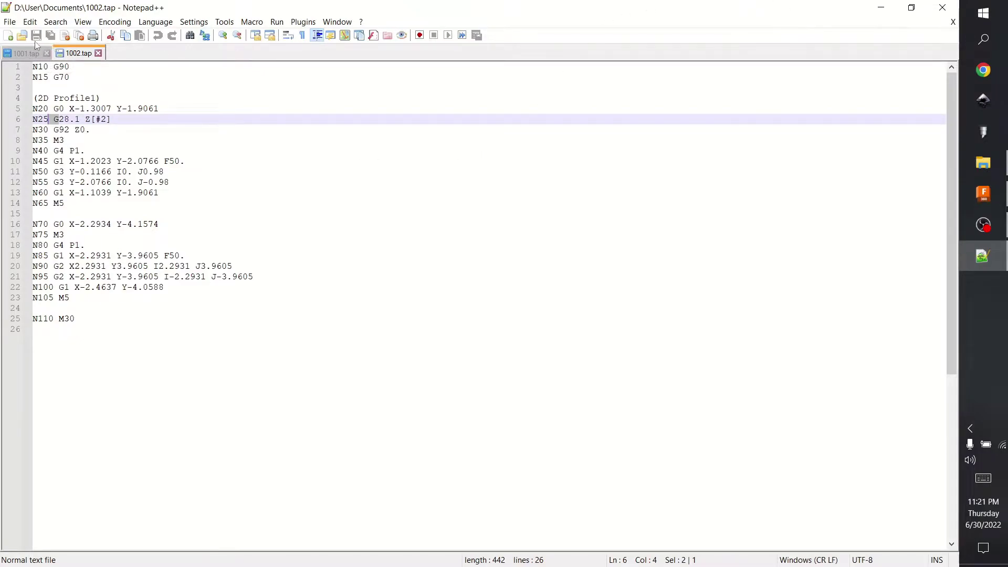
pyautogui.click(21, 53)
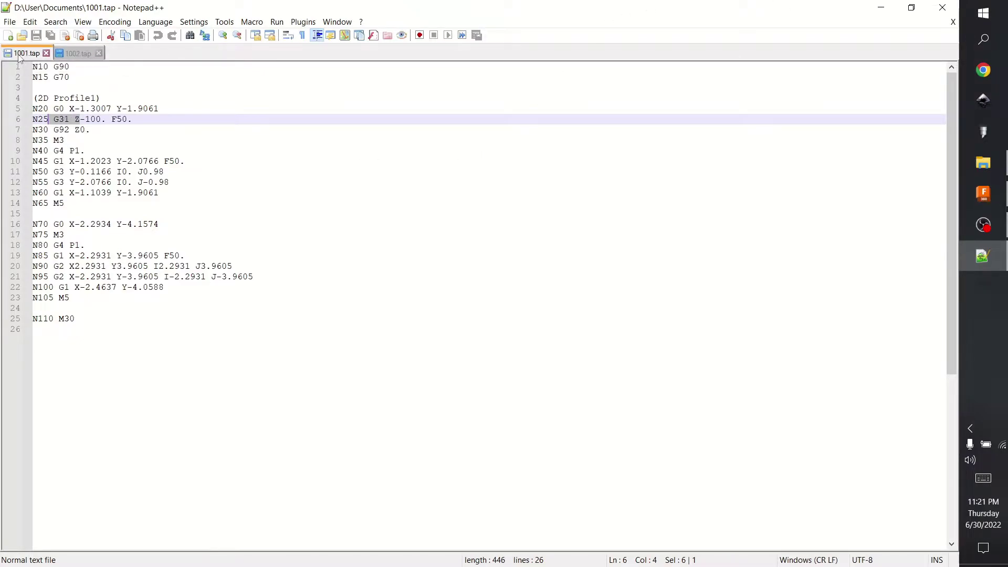
# Review 1002.tap's first profile block, its rapid move, and the G28.1 Z[#2] line.
pyautogui.click(97, 171)
pyautogui.click(74, 54)
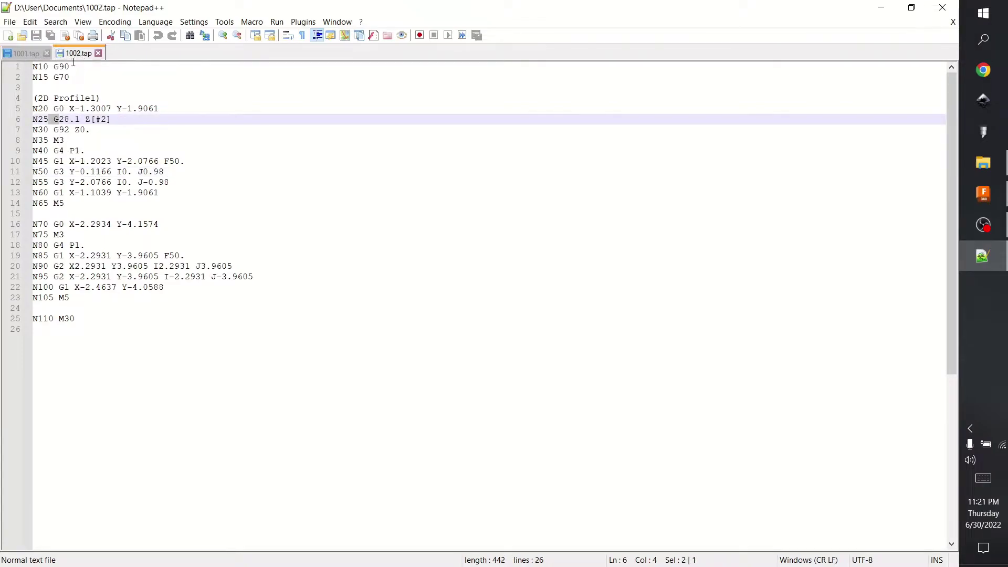
pyautogui.moveTo(47, 92); pyautogui.dragTo(61, 177)
pyautogui.click(112, 200)
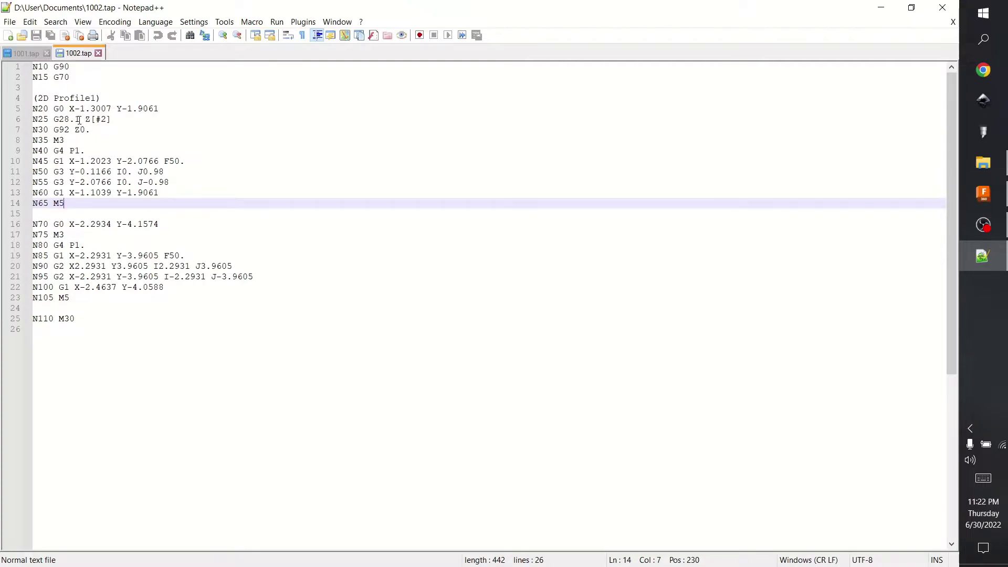
pyautogui.moveTo(79, 120); pyautogui.dragTo(78, 109)
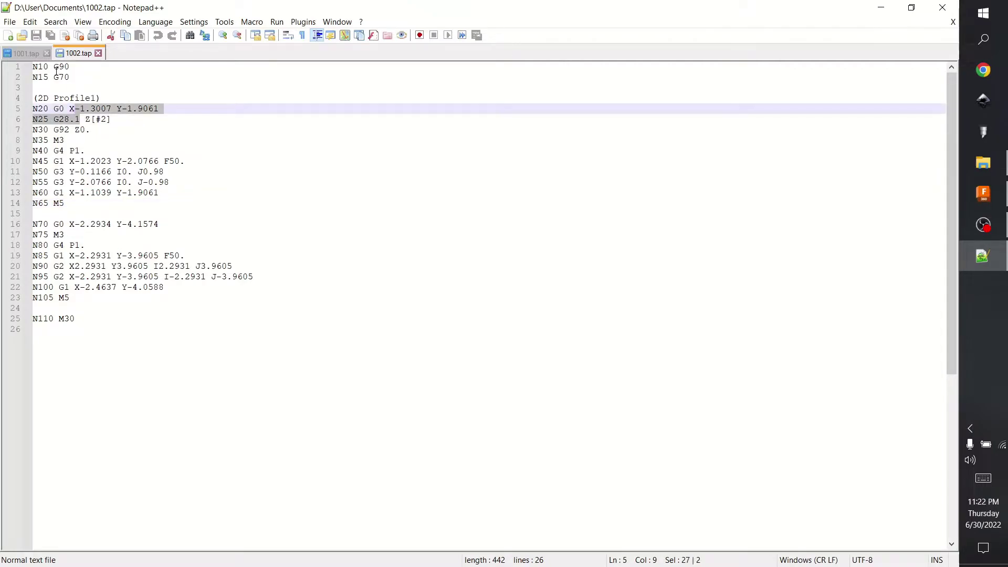
pyautogui.click(30, 55)
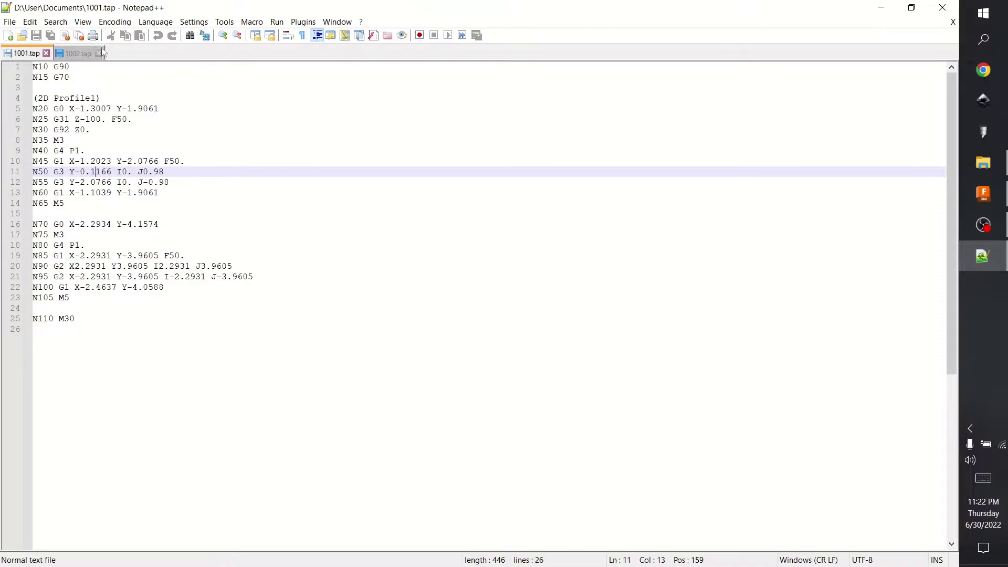
pyautogui.click(67, 52)
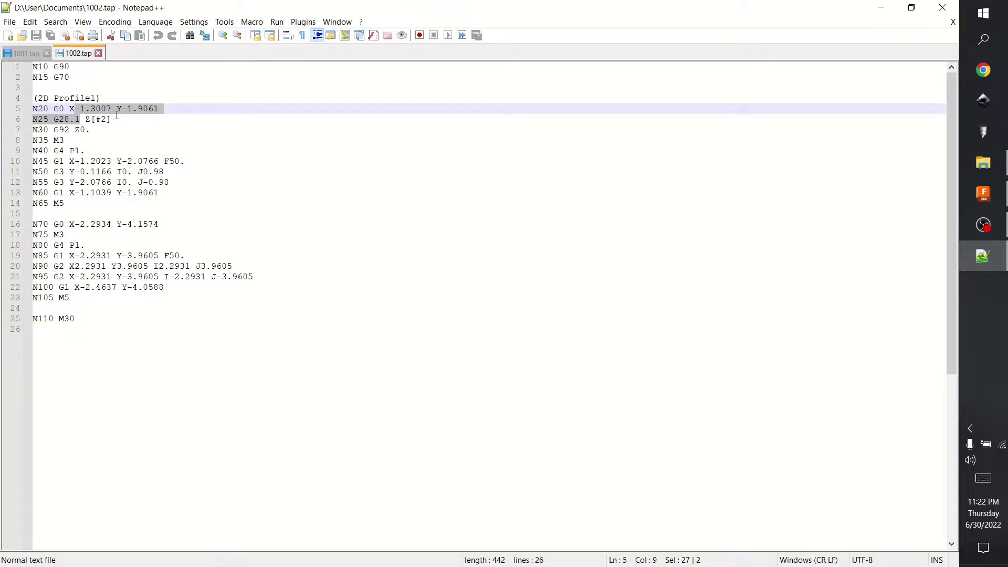
pyautogui.moveTo(112, 119); pyautogui.dragTo(77, 117)
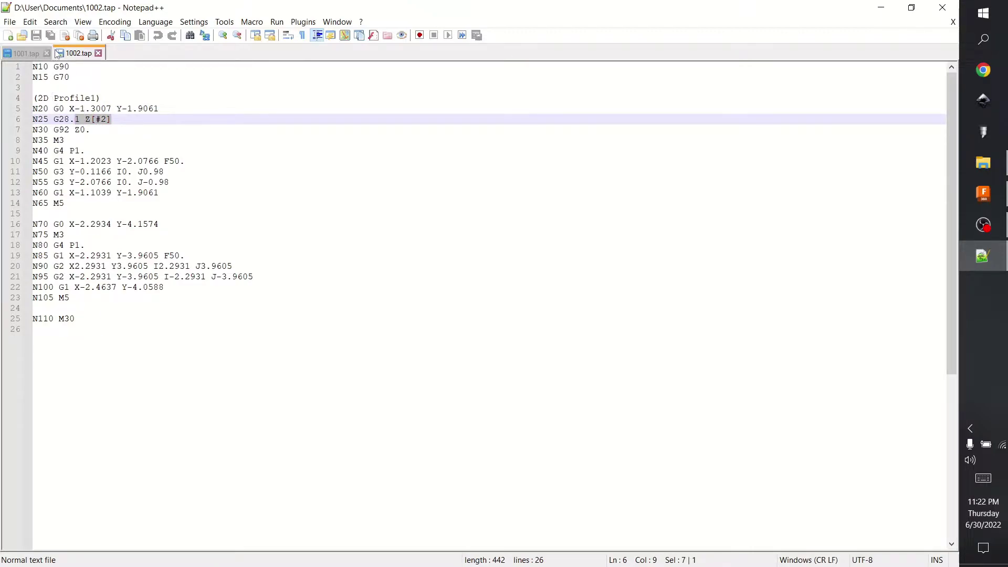
# Check 1001.tap's line 6 G31 against 1002.tap's G28.1 Z[#2], ending on 1002.tap.
pyautogui.click(30, 49)
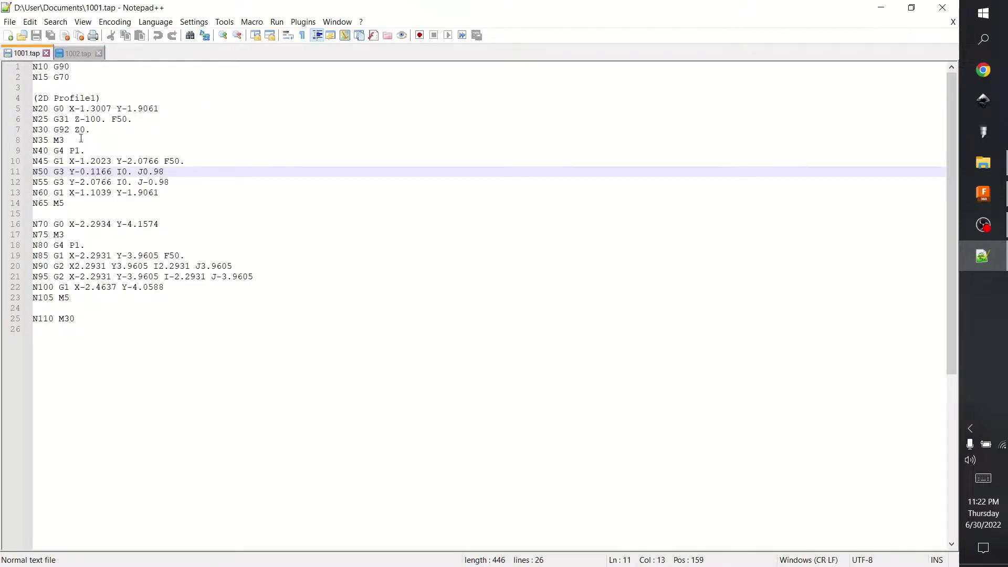
pyautogui.click(39, 120)
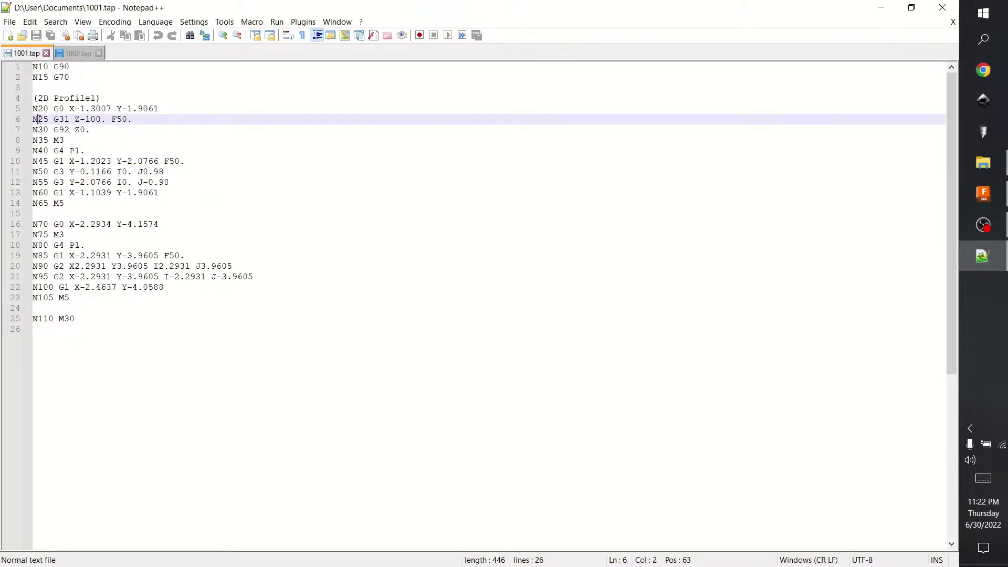
pyautogui.moveTo(39, 120); pyautogui.dragTo(79, 119)
pyautogui.click(81, 119)
pyautogui.moveTo(72, 119); pyautogui.dragTo(42, 119)
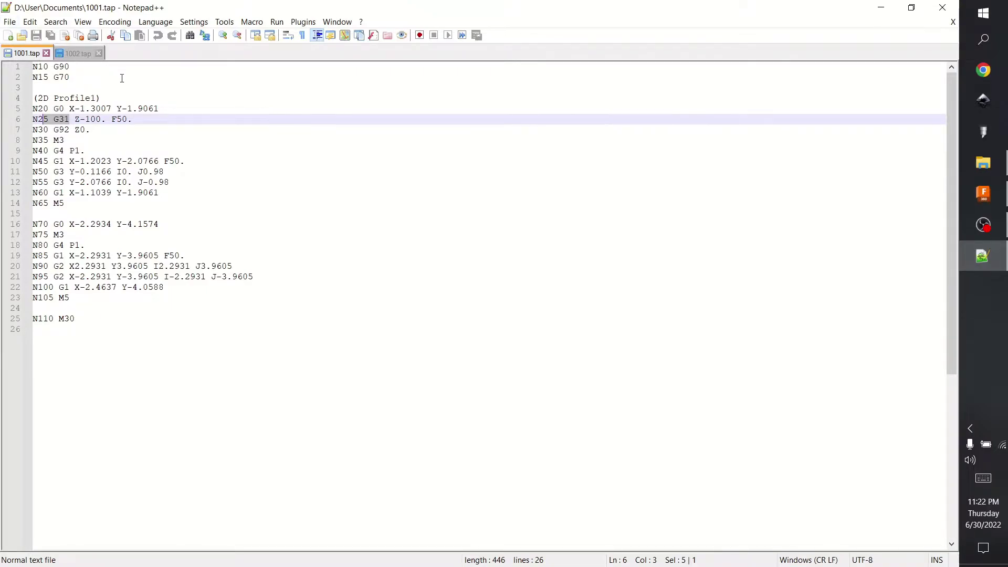
pyautogui.click(74, 54)
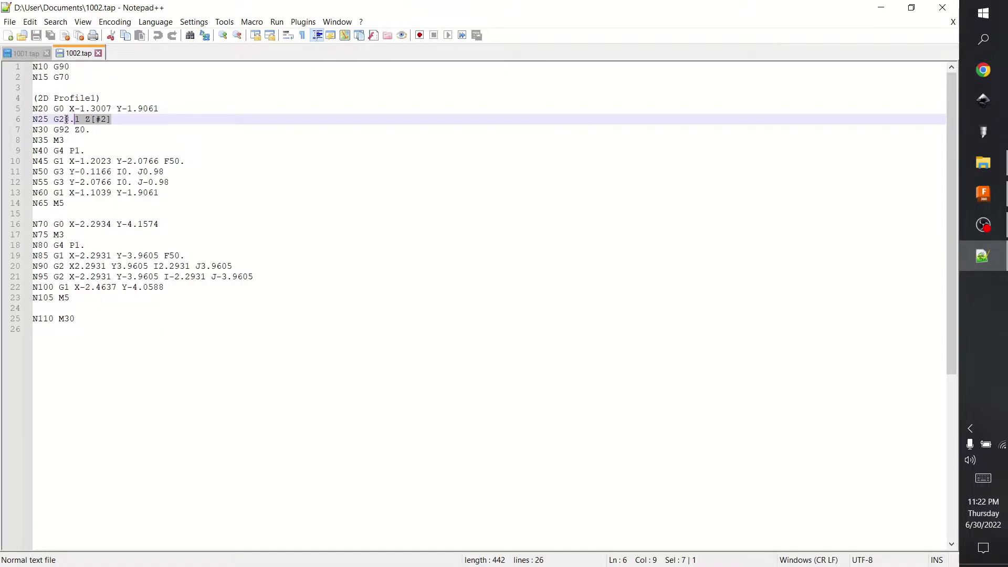
pyautogui.moveTo(66, 119); pyautogui.dragTo(106, 120)
pyautogui.click(198, 108)
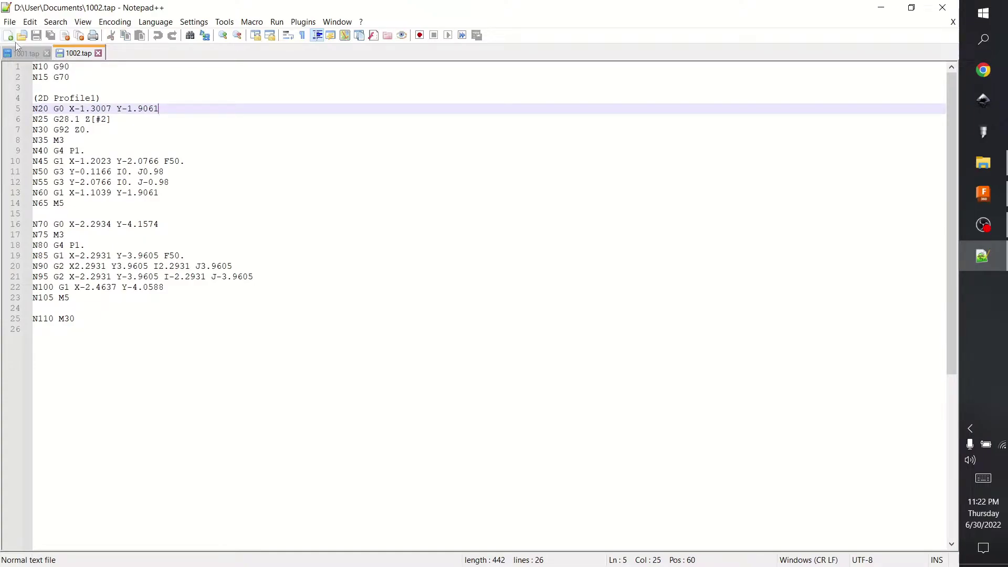
# Return to Fusion 360 and draw a 10 in diameter circle centred on the origin.
pyautogui.click(953, 5)
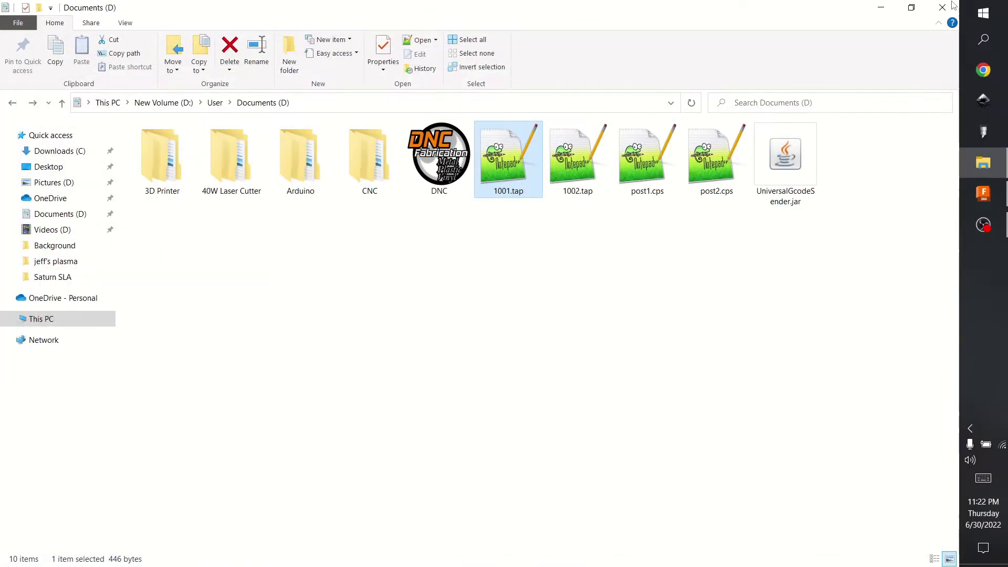
pyautogui.click(886, 11)
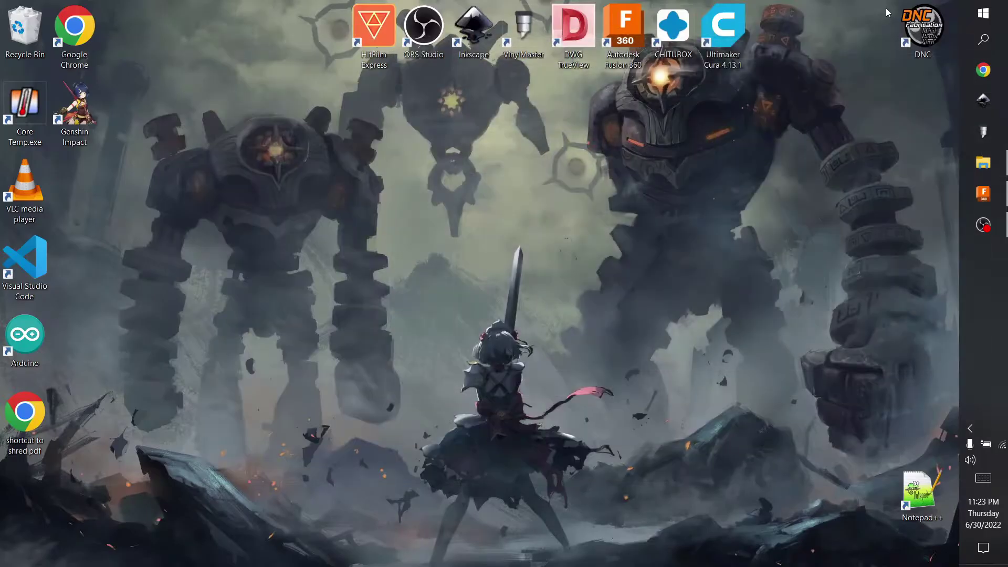
pyautogui.click(974, 194)
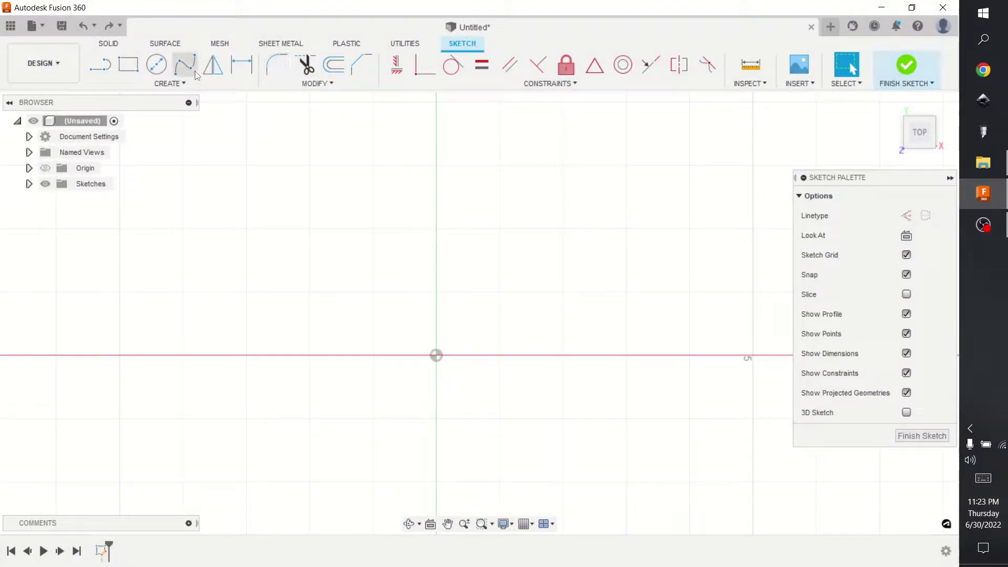
pyautogui.click(157, 64)
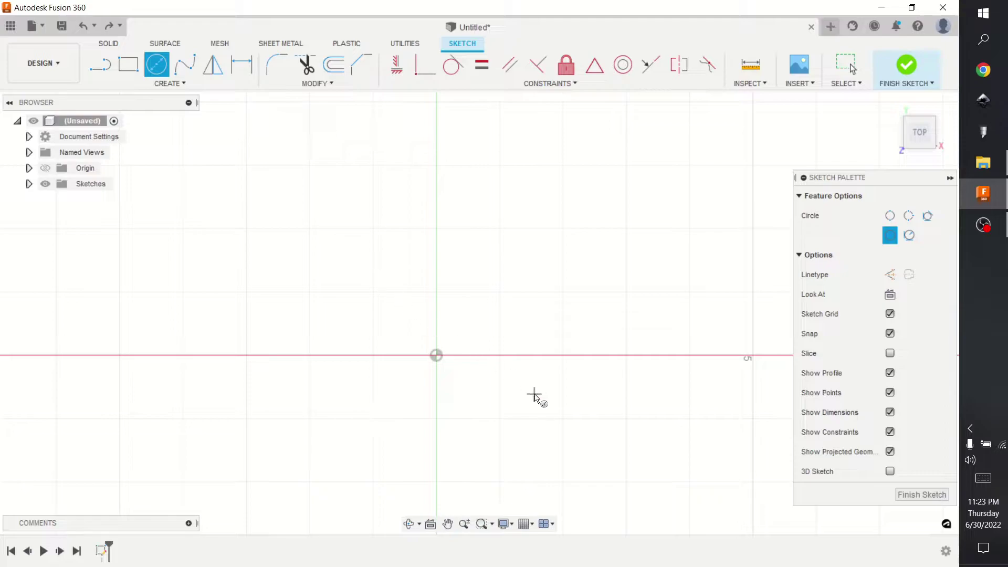
pyautogui.click(436, 356)
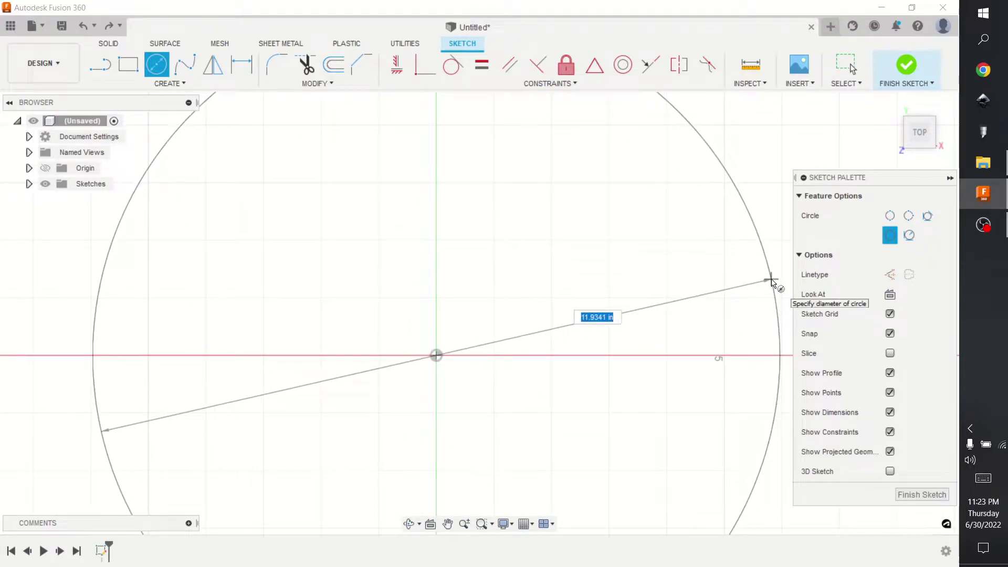
pyautogui.write('10')
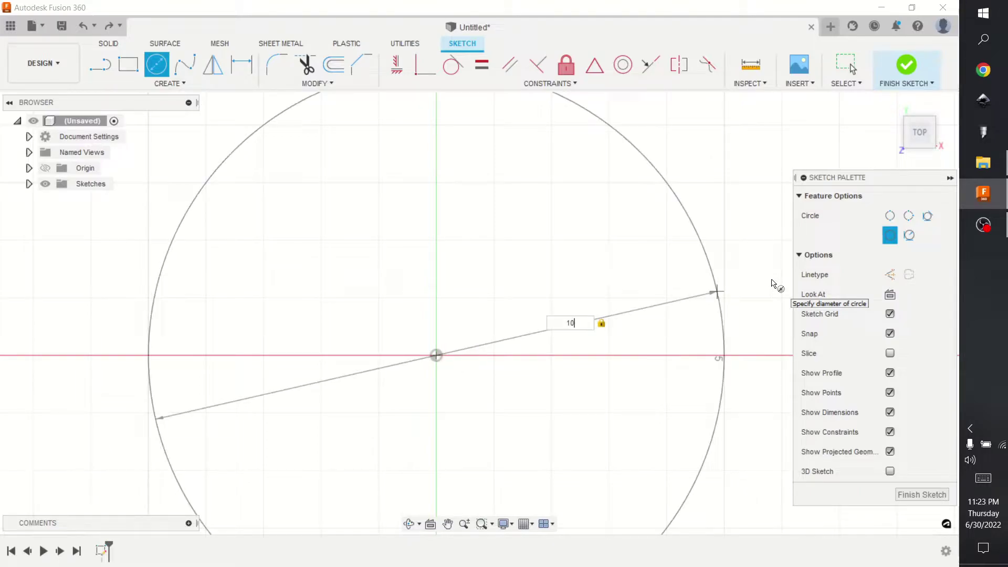
pyautogui.press('Return')
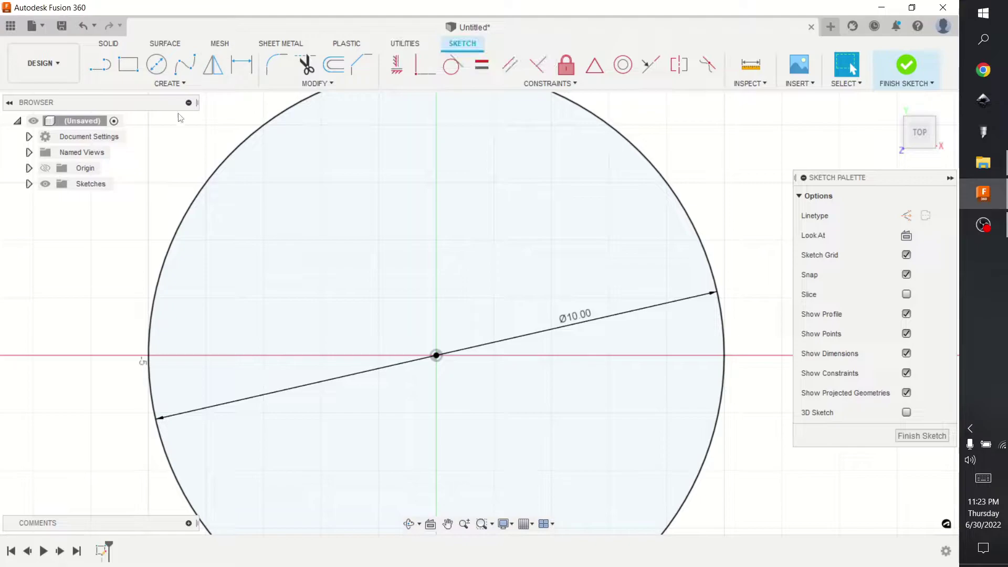
# Add two smaller circular holes inside the disc, the lower one about 2.15 in.
pyautogui.click(156, 64)
pyautogui.click(409, 176)
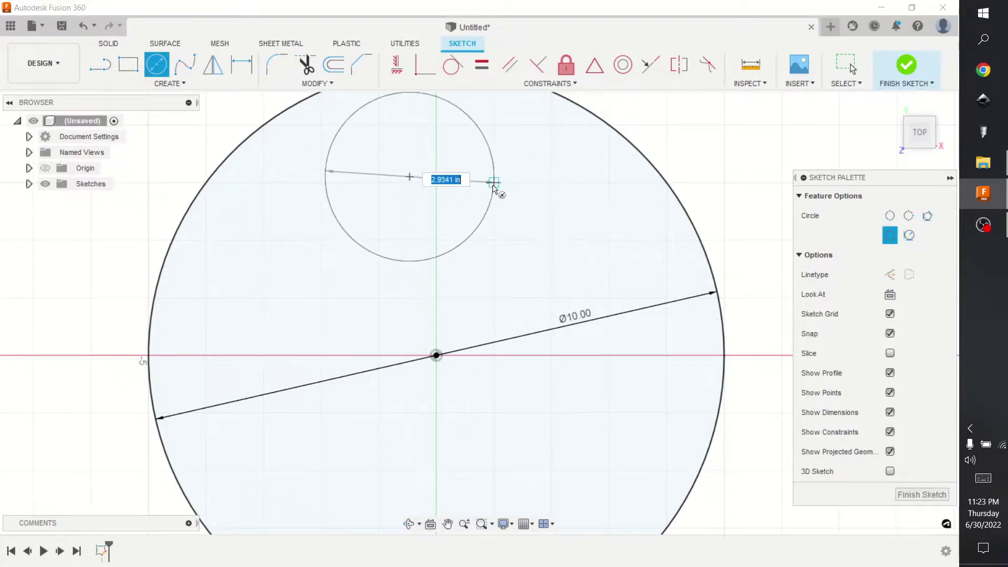
pyautogui.click(493, 182)
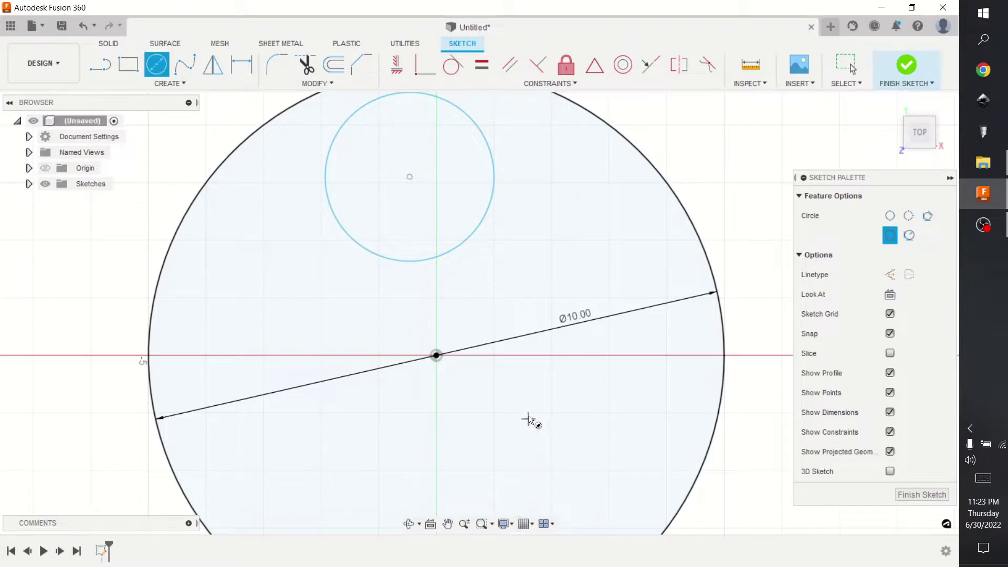
pyautogui.click(528, 419)
pyautogui.click(567, 370)
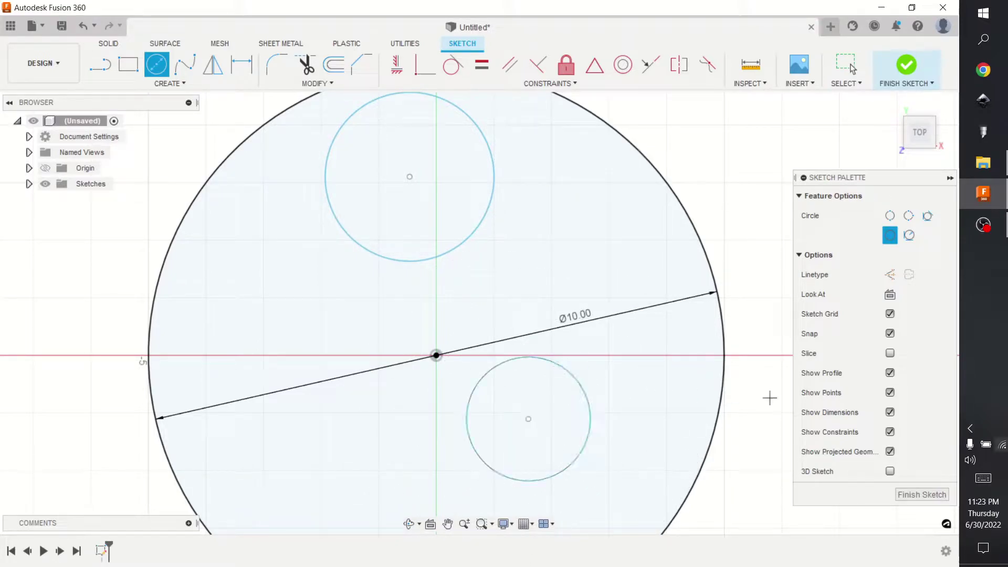
# Finish the sketch and extrude the plate area around the holes 0.075 in thick.
pyautogui.click(919, 494)
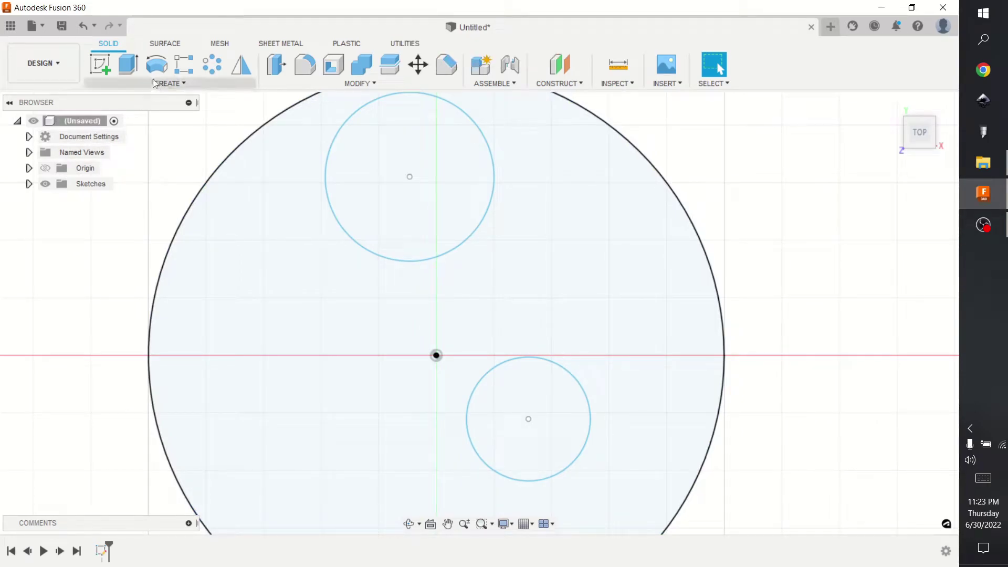
pyautogui.press('e')
pyautogui.click(329, 222)
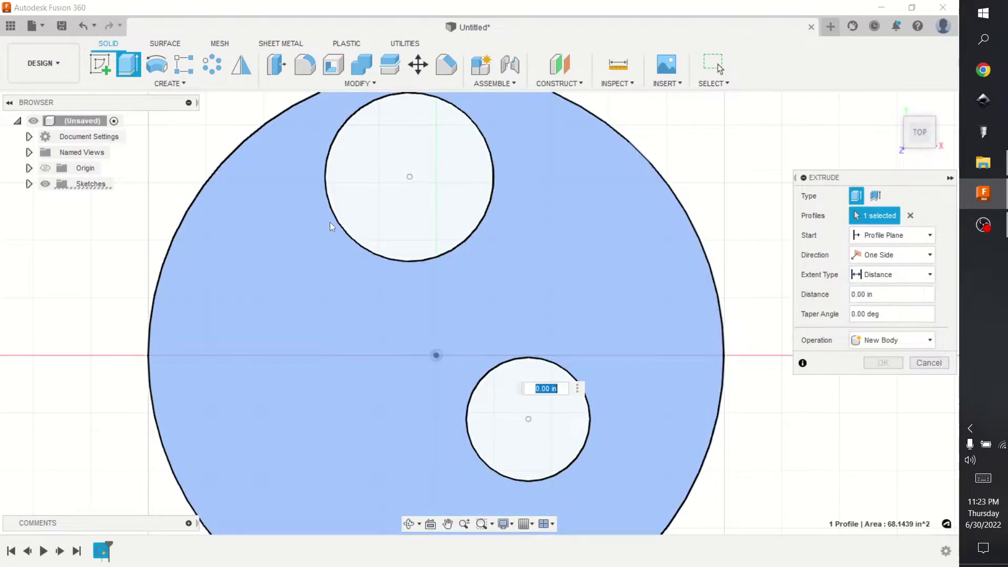
pyautogui.press('BackSpace')
pyautogui.write('.0')
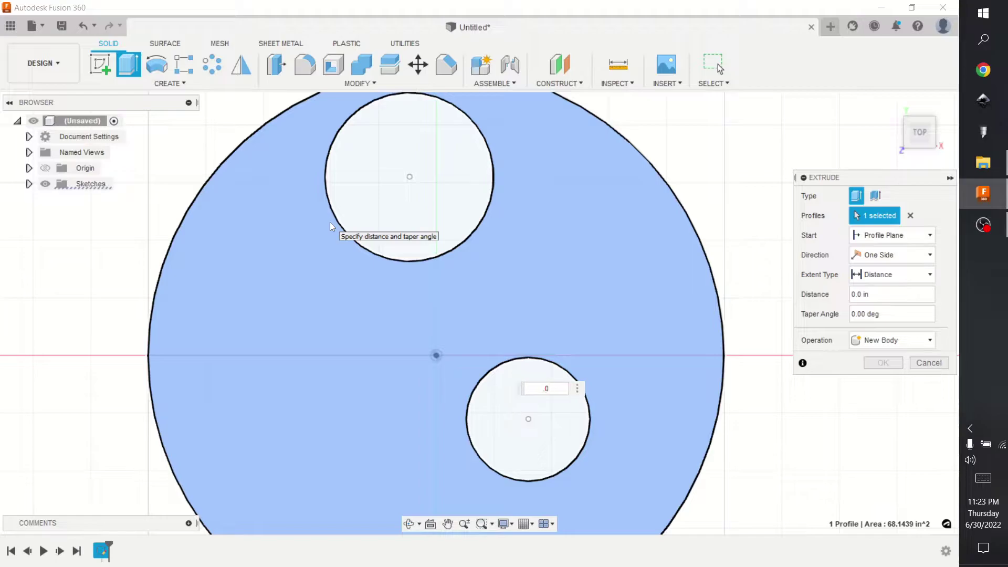
pyautogui.write('75')
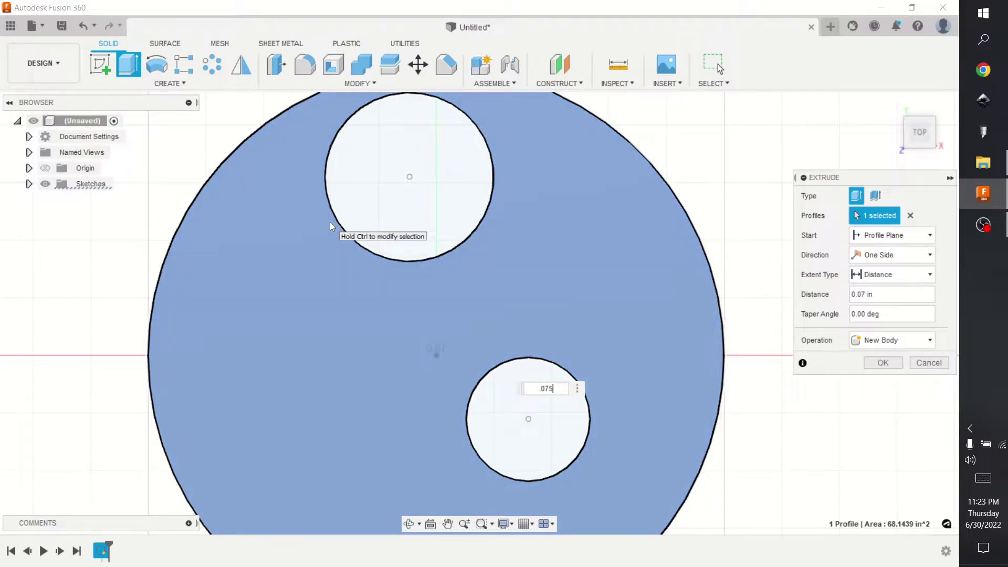
pyautogui.press('Return')
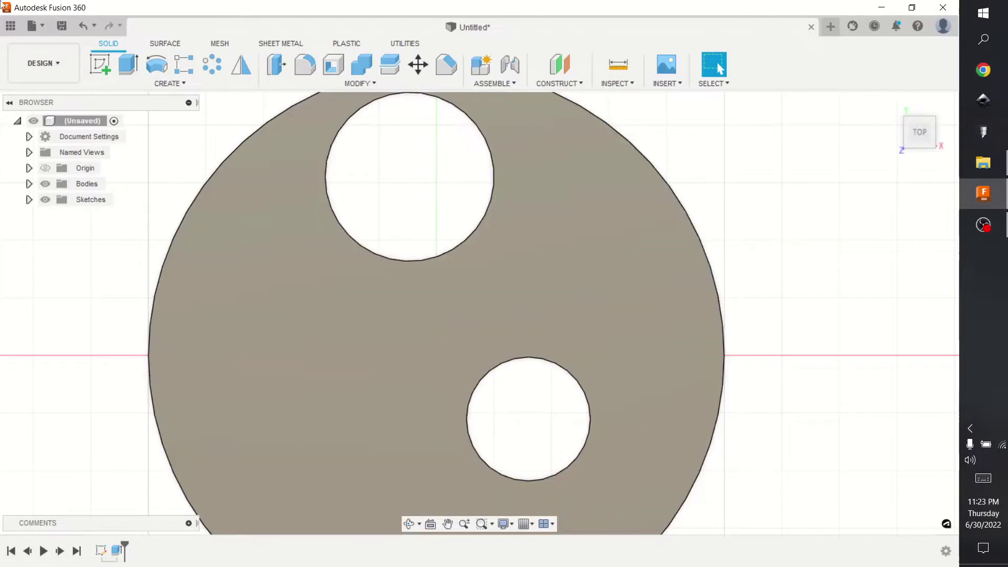
# Switch to the Manufacture workspace and tilt the view to show the plate's thickness.
pyautogui.click(58, 54)
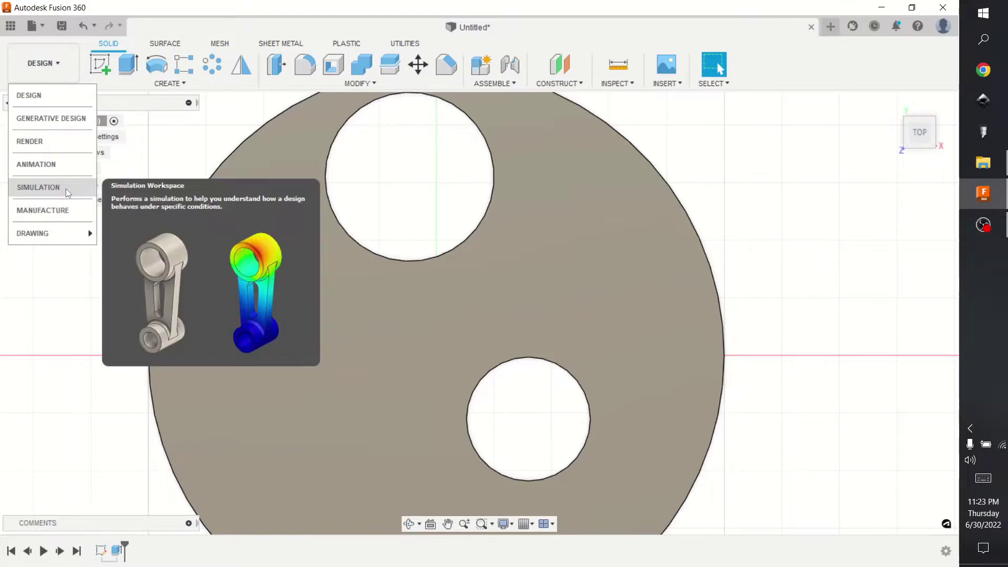
pyautogui.click(59, 212)
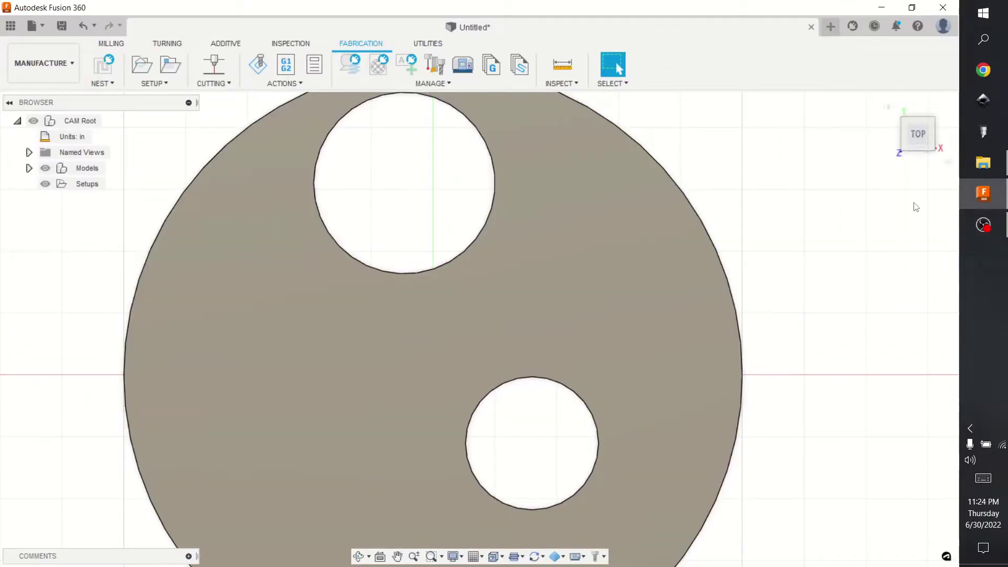
pyautogui.moveTo(915, 131)
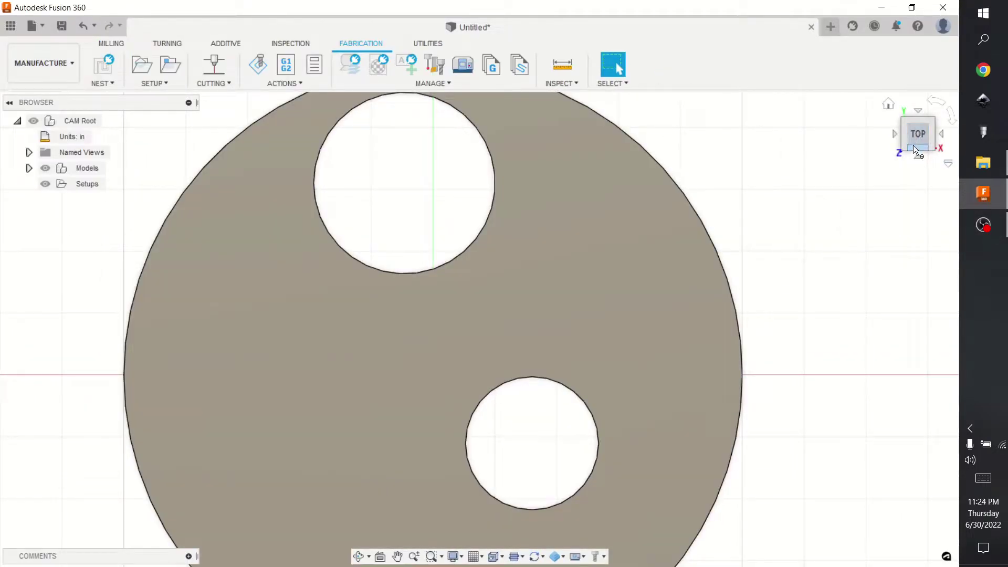
pyautogui.click(915, 151)
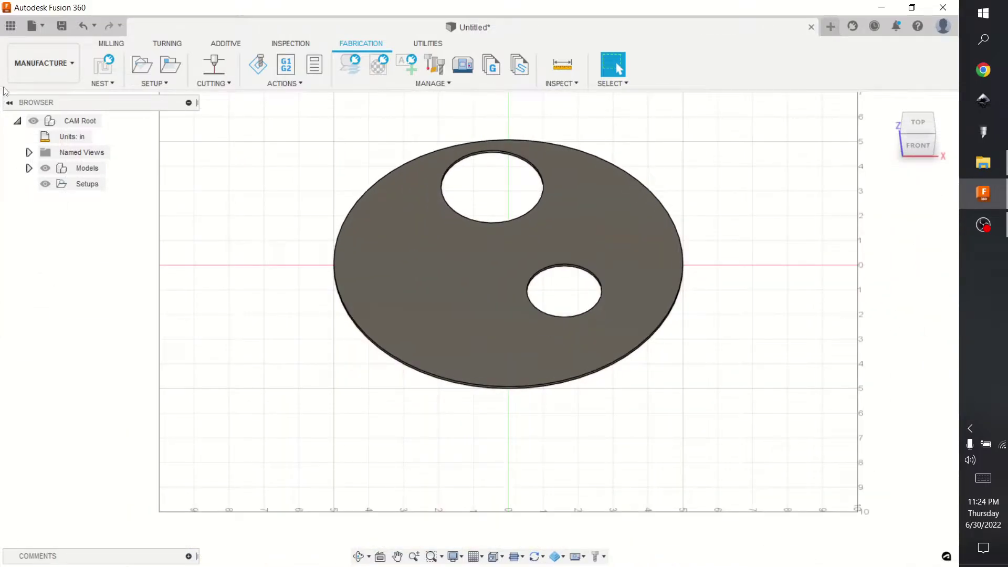
# Create the cutting setup Setup1 without choosing a machine from the library.
pyautogui.click(142, 66)
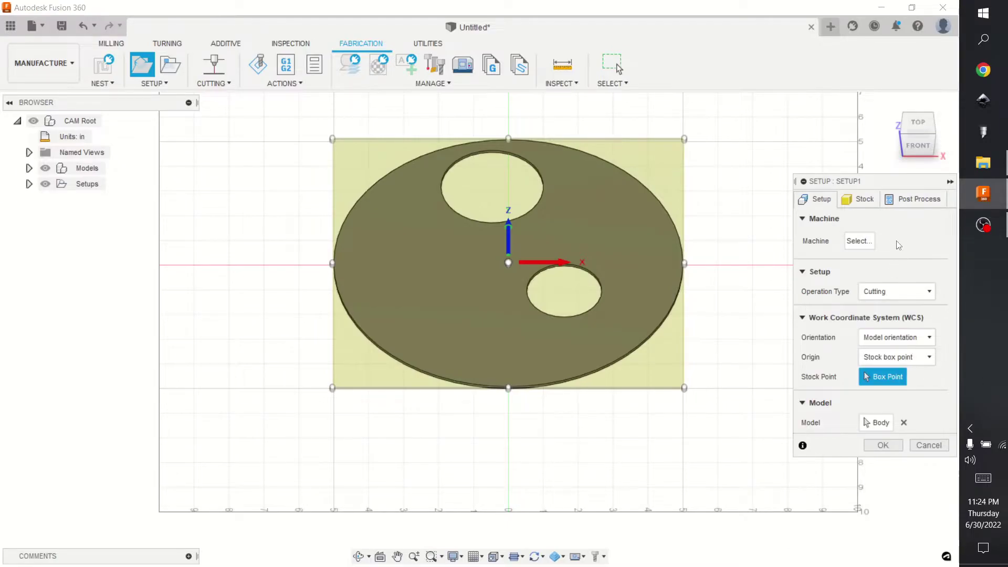
pyautogui.click(858, 244)
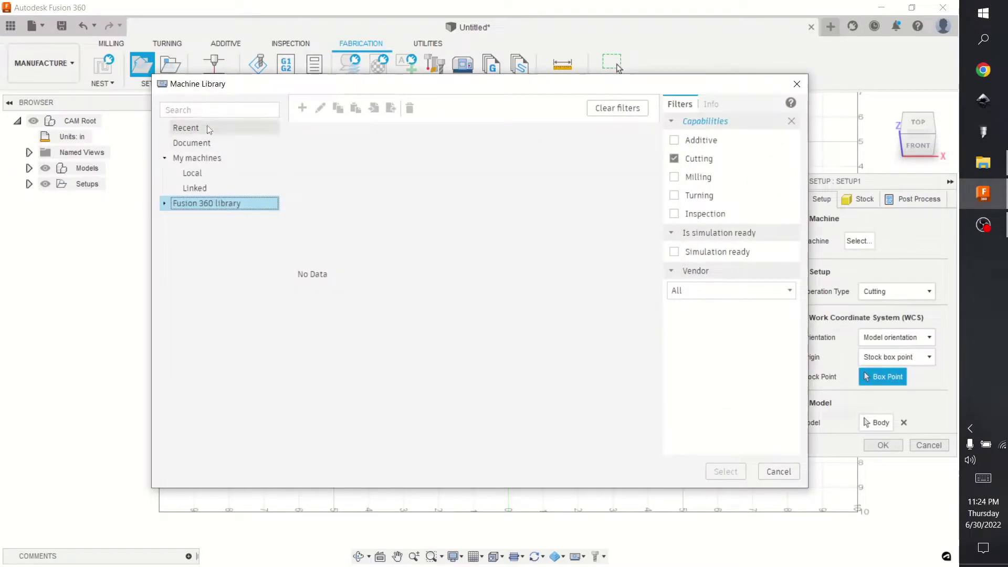
pyautogui.click(210, 159)
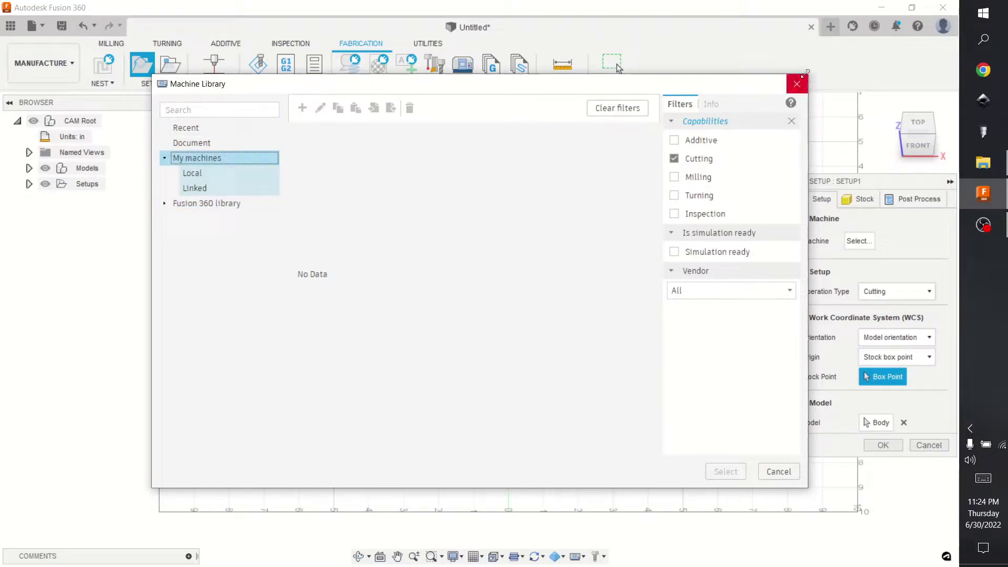
pyautogui.click(794, 89)
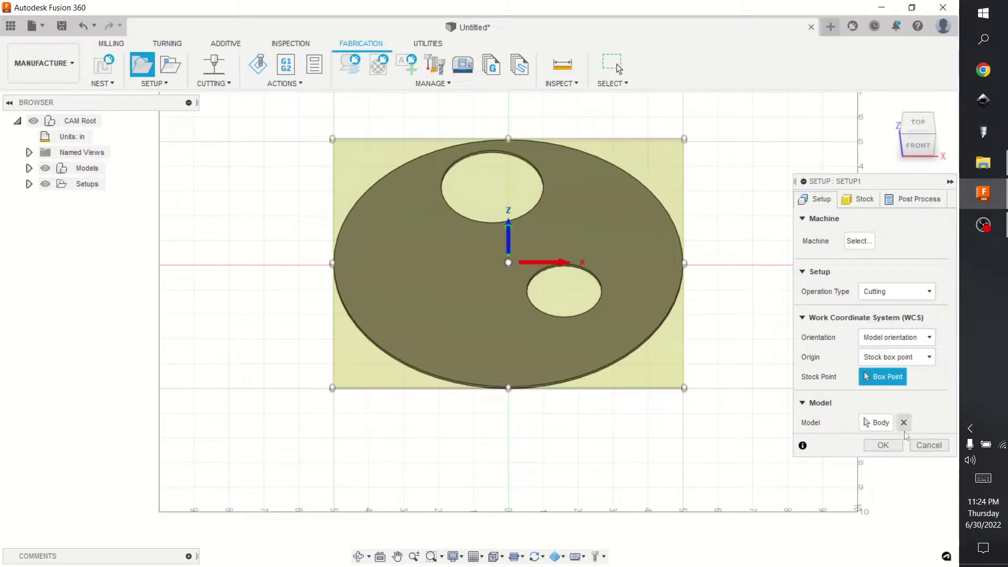
pyautogui.click(870, 446)
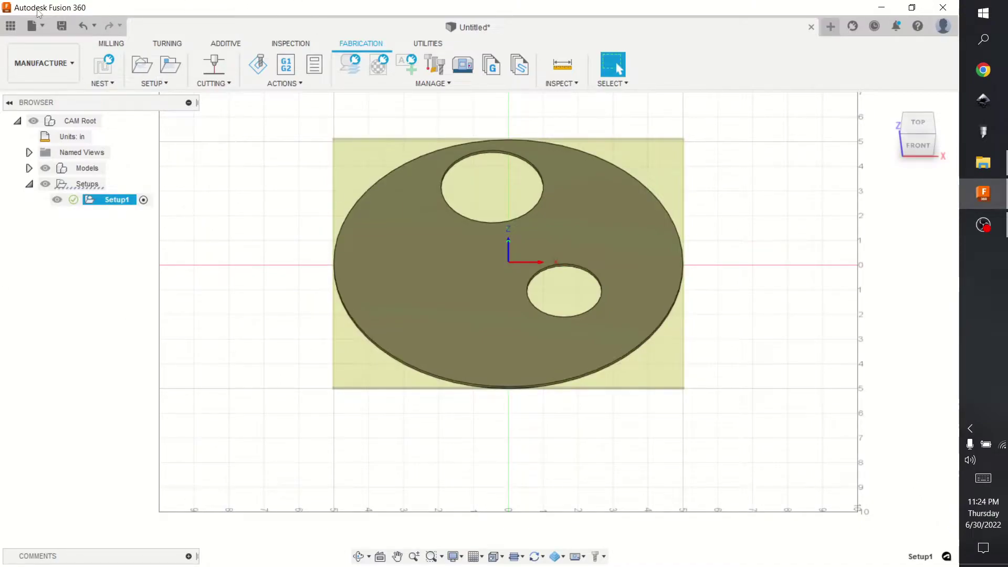
# Start a 2D Profile using the inch Plasma tool from the Fusion 360 Library.
pyautogui.click(215, 74)
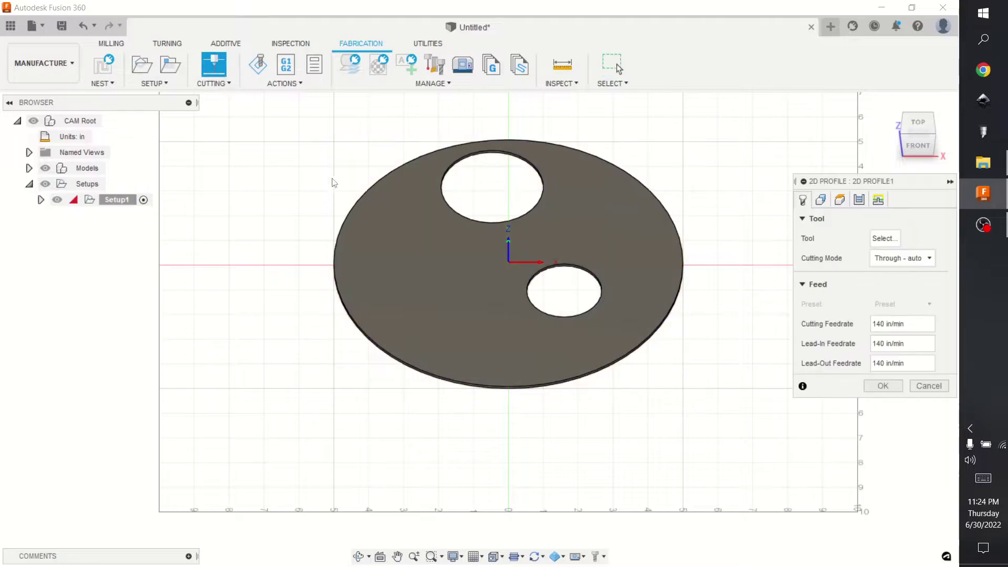
pyautogui.click(892, 238)
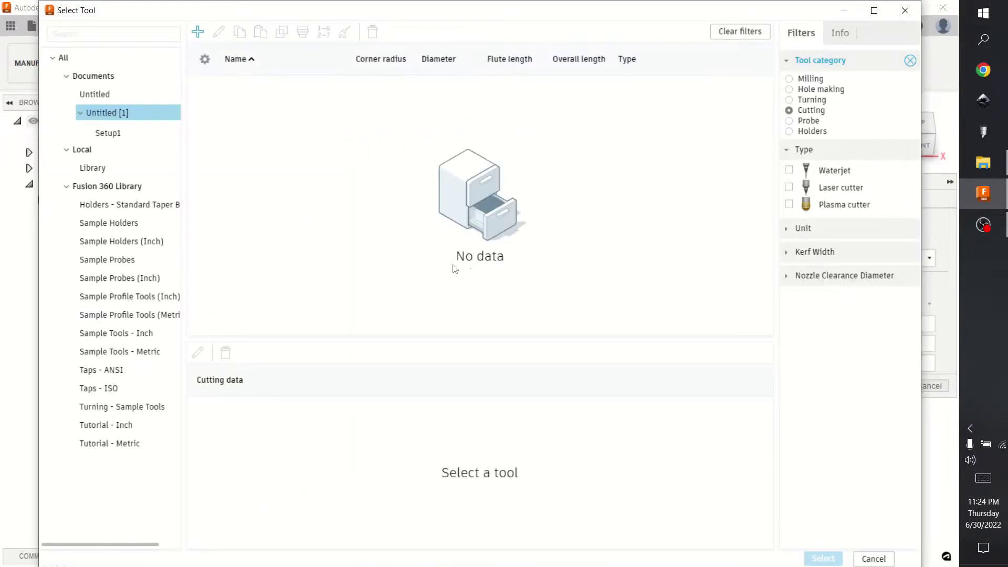
pyautogui.click(134, 188)
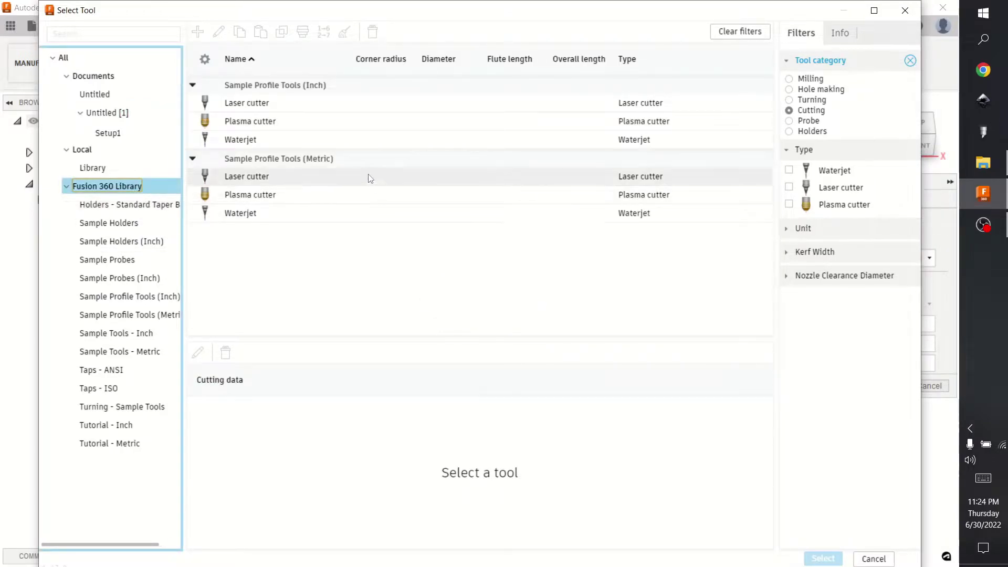
pyautogui.doubleClick(288, 125)
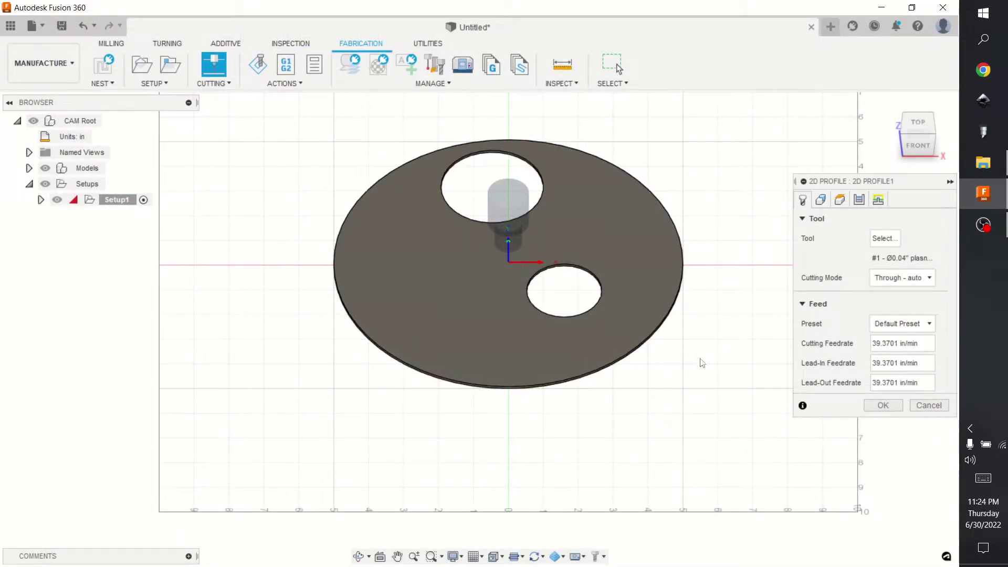
# Set the profile's cutting feedrate to 50 in/min.
pyautogui.click(866, 340)
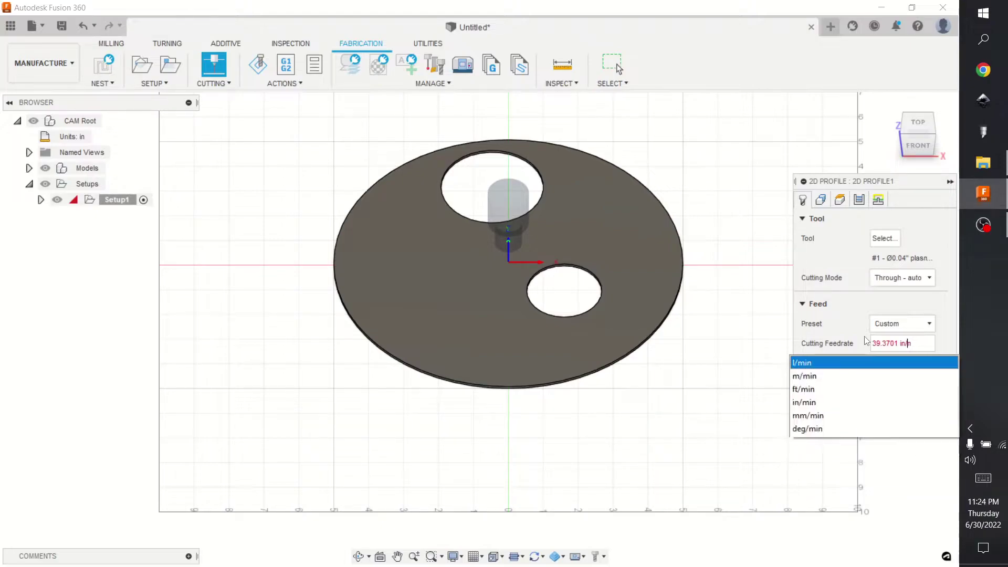
pyautogui.press('BackSpace')
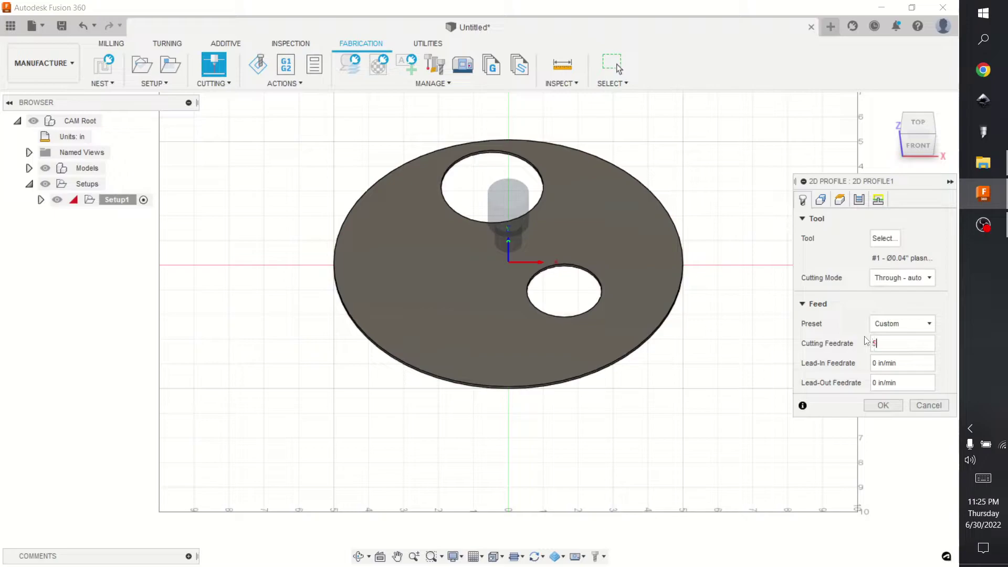
pyautogui.write('50')
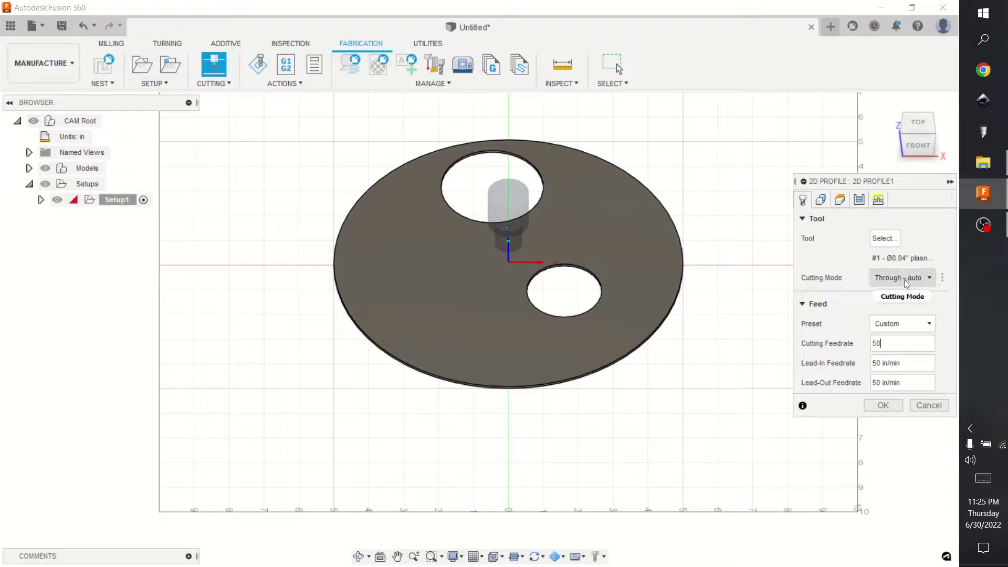
# Select the plate's face as the contour and change the retract height offset to 1.
pyautogui.click(821, 199)
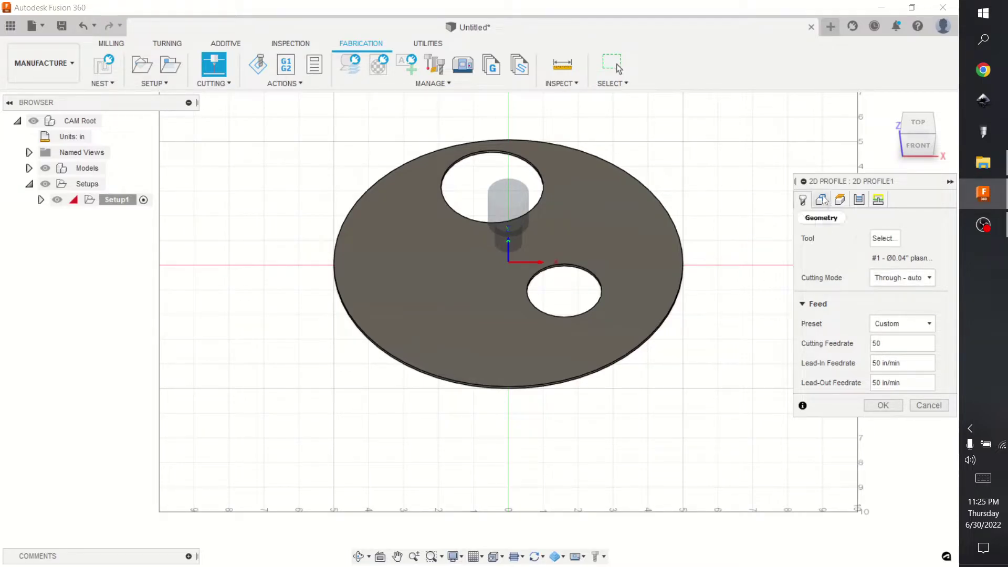
pyautogui.click(640, 234)
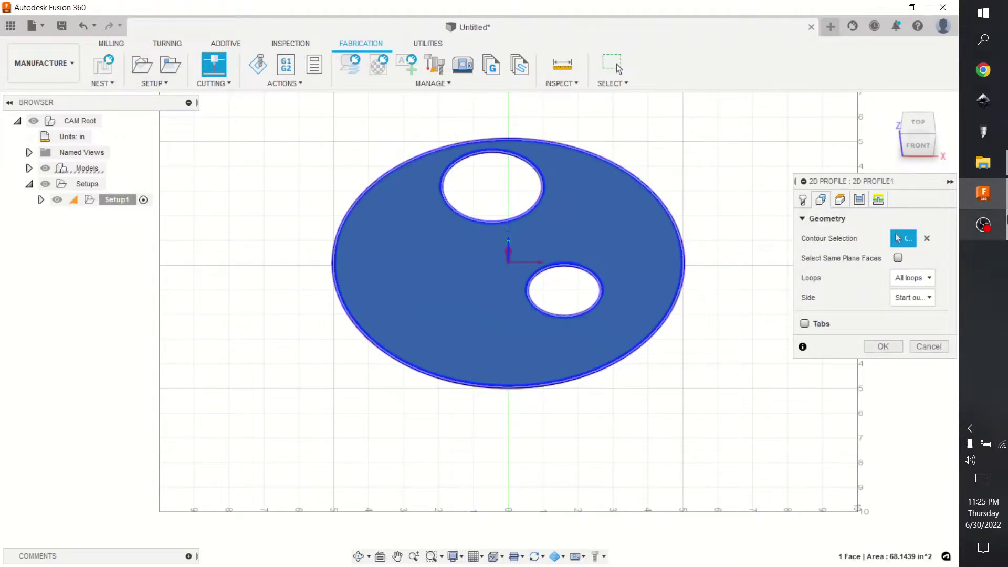
pyautogui.click(831, 196)
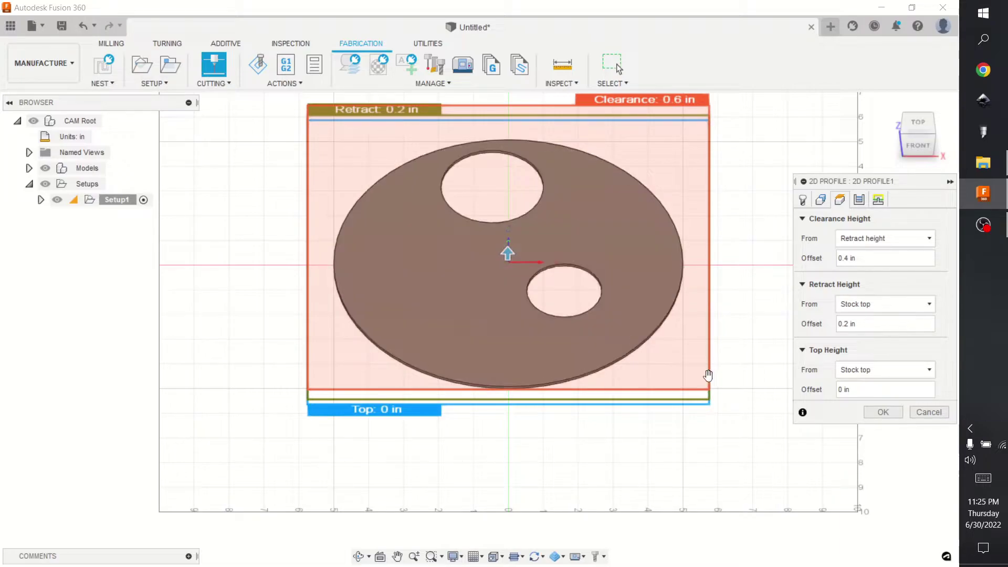
pyautogui.click(862, 330)
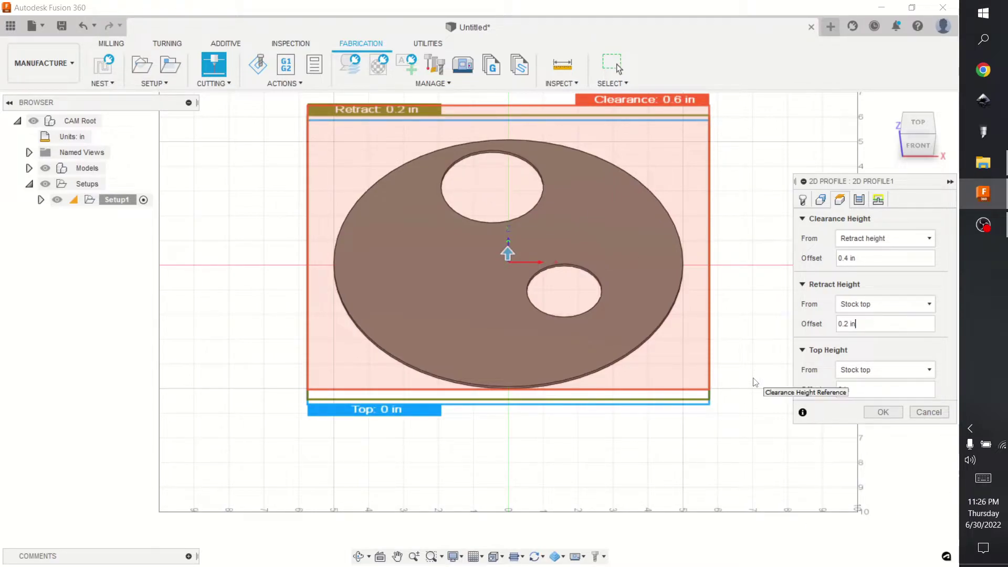
pyautogui.press('BackSpace')
pyautogui.press('BackSpace')
pyautogui.press('BackSpace')
pyautogui.press('BackSpace')
pyautogui.press('BackSpace')
pyautogui.press('BackSpace')
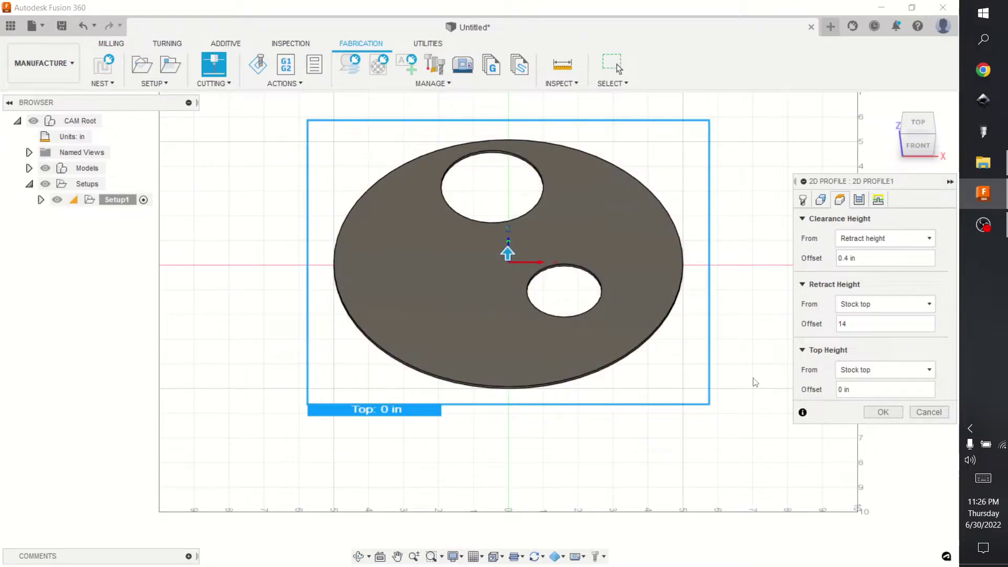
pyautogui.press('BackSpace')
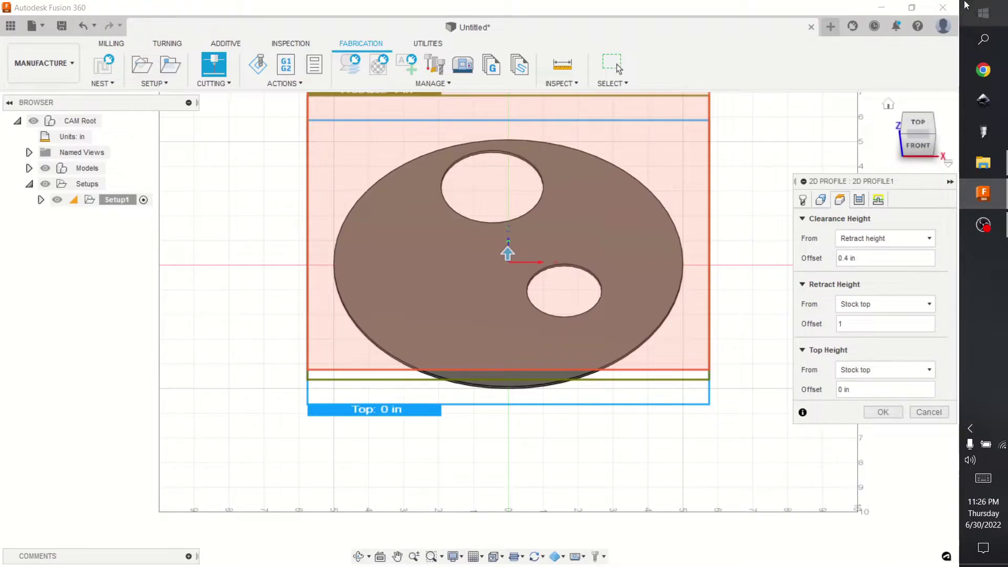
# Keep compensation In computer and turn on smoothing in the profile's passes.
pyautogui.click(859, 201)
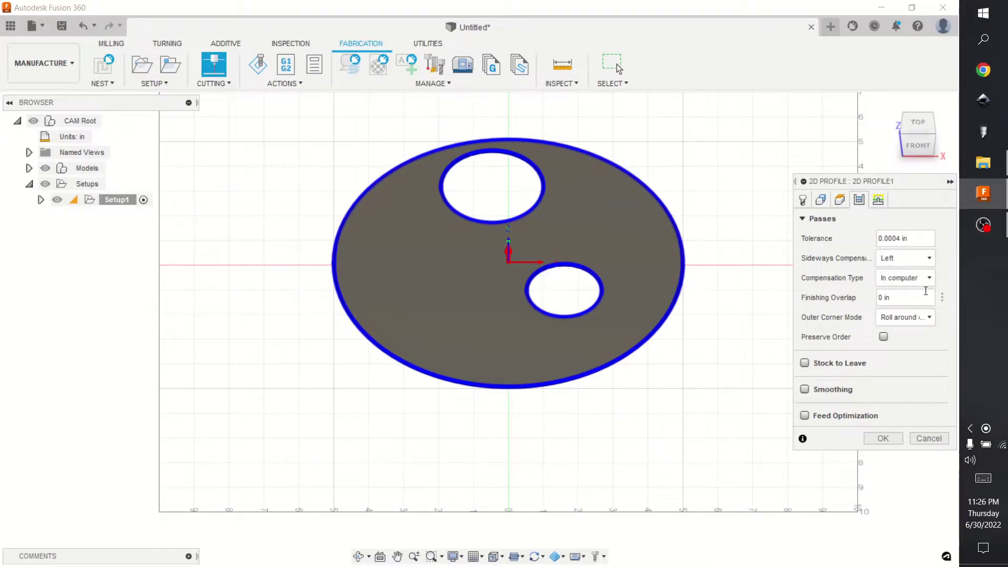
pyautogui.click(901, 278)
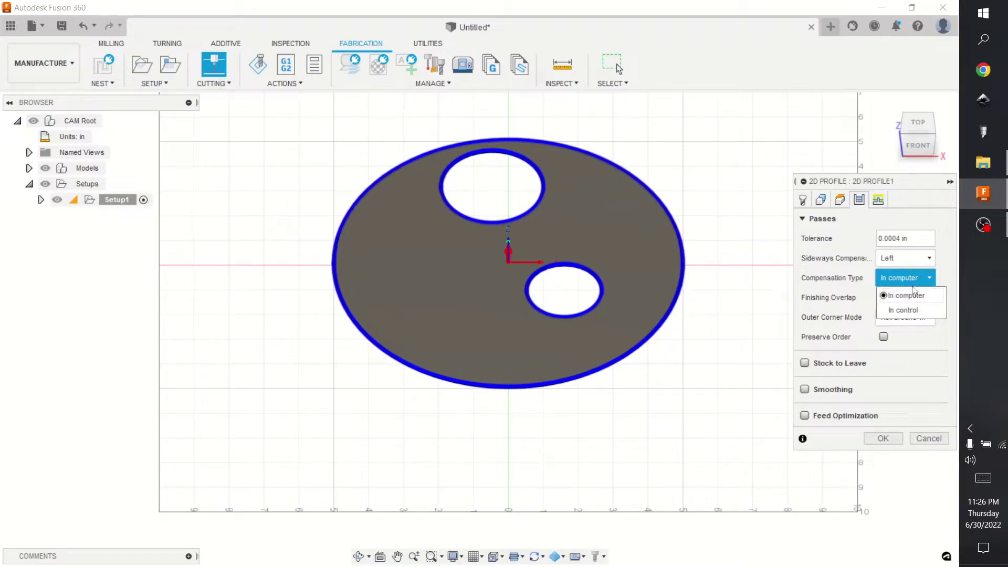
pyautogui.click(913, 296)
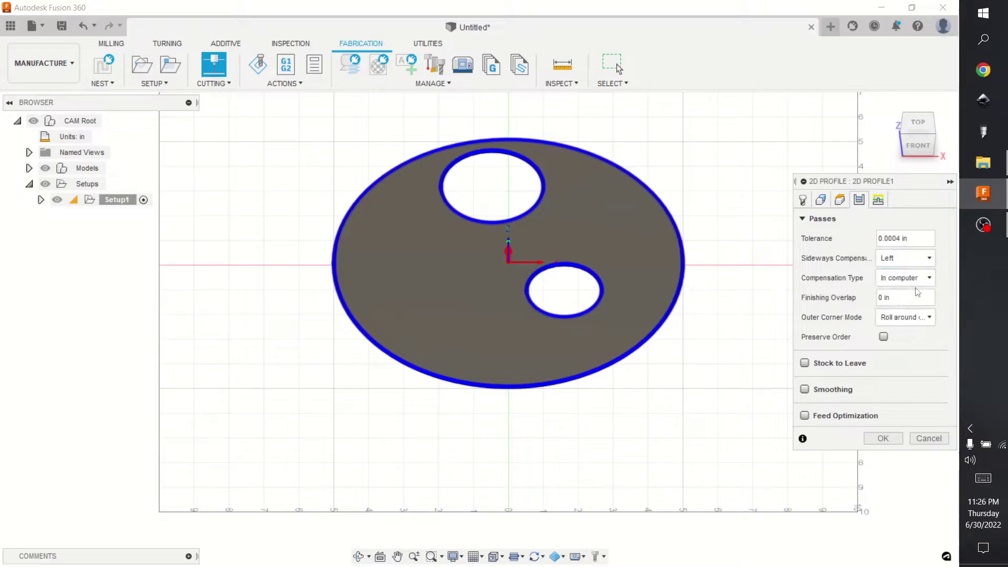
pyautogui.click(804, 389)
# Set the lead-in distance to .256 and generate the 2D Profile1 toolpath.
pyautogui.click(878, 200)
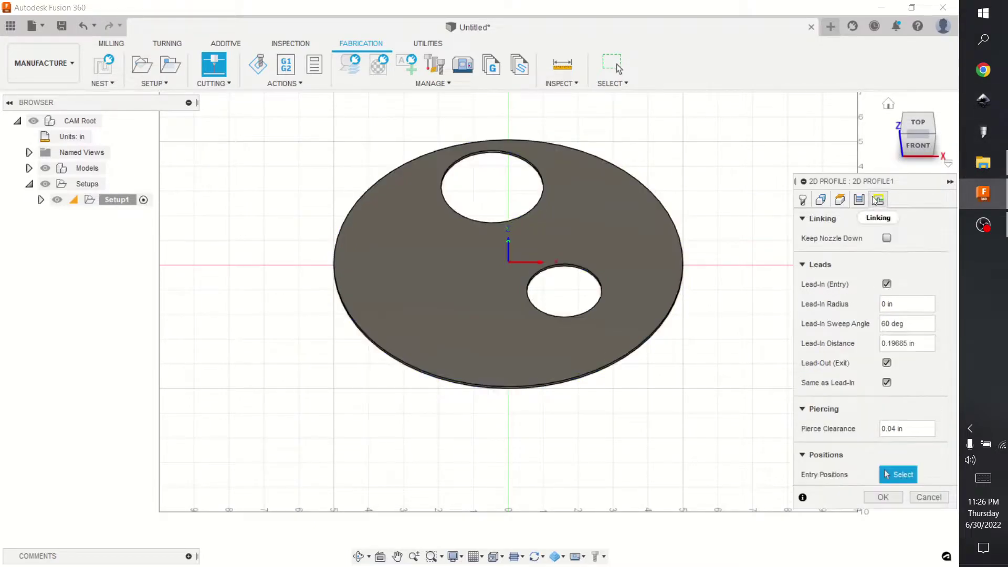
pyautogui.click(913, 343)
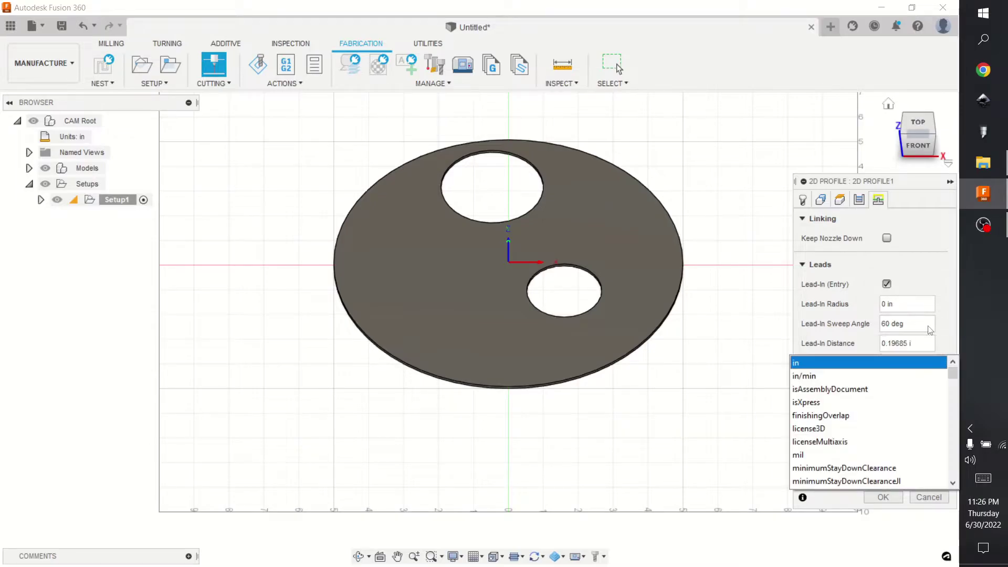
pyautogui.hotkey('ctrl', 'a')
pyautogui.press('BackSpace')
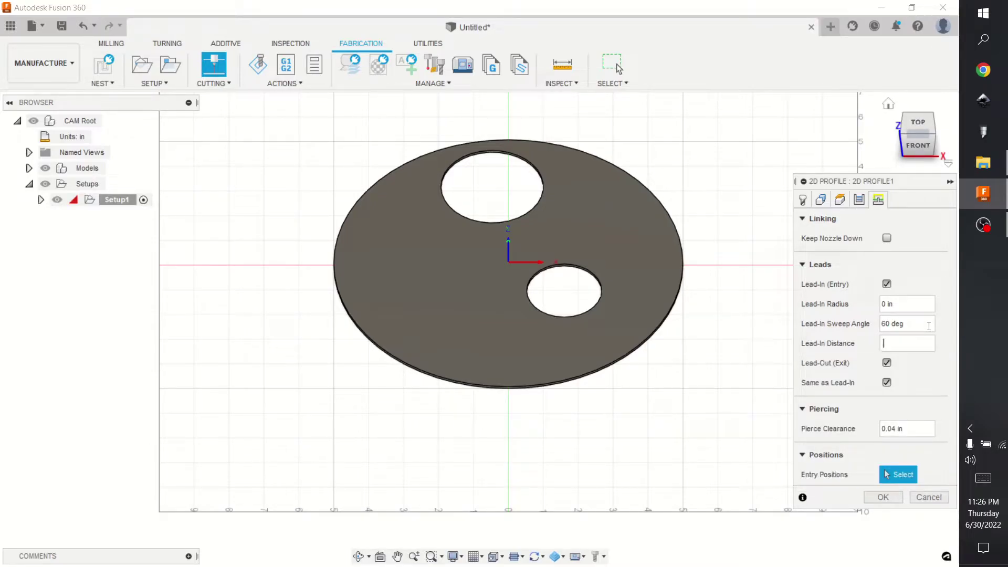
pyautogui.write('.256')
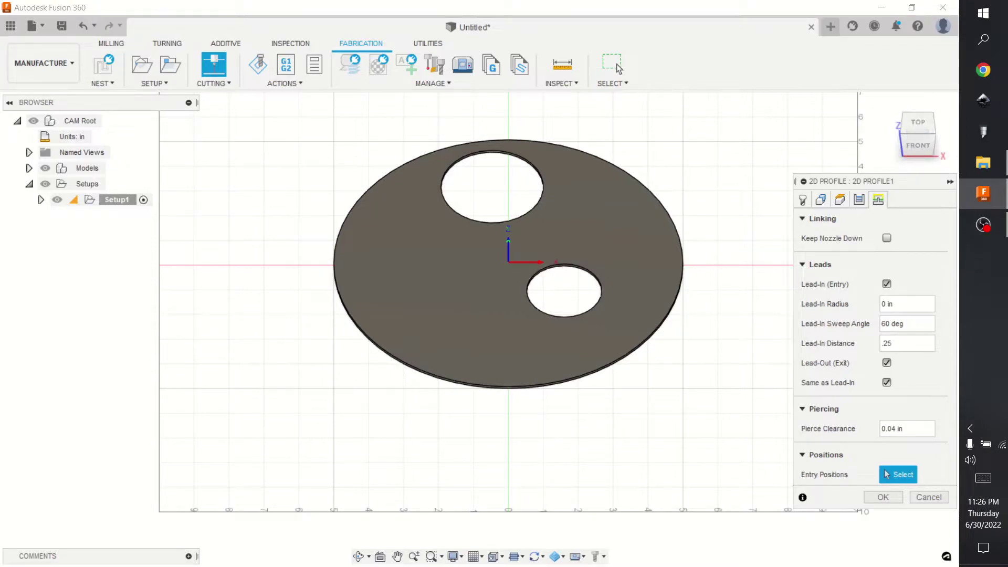
pyautogui.click(882, 497)
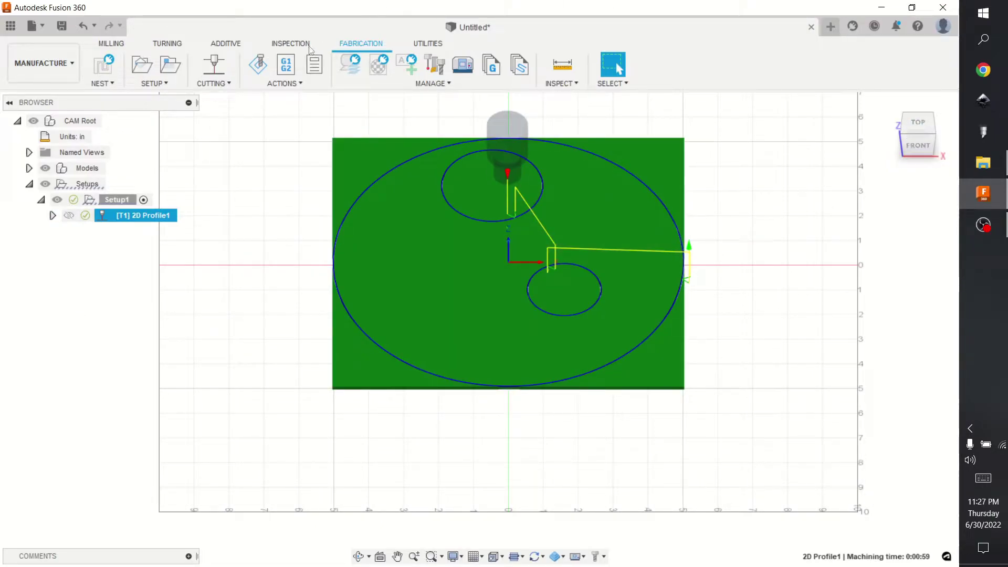
pyautogui.click(258, 65)
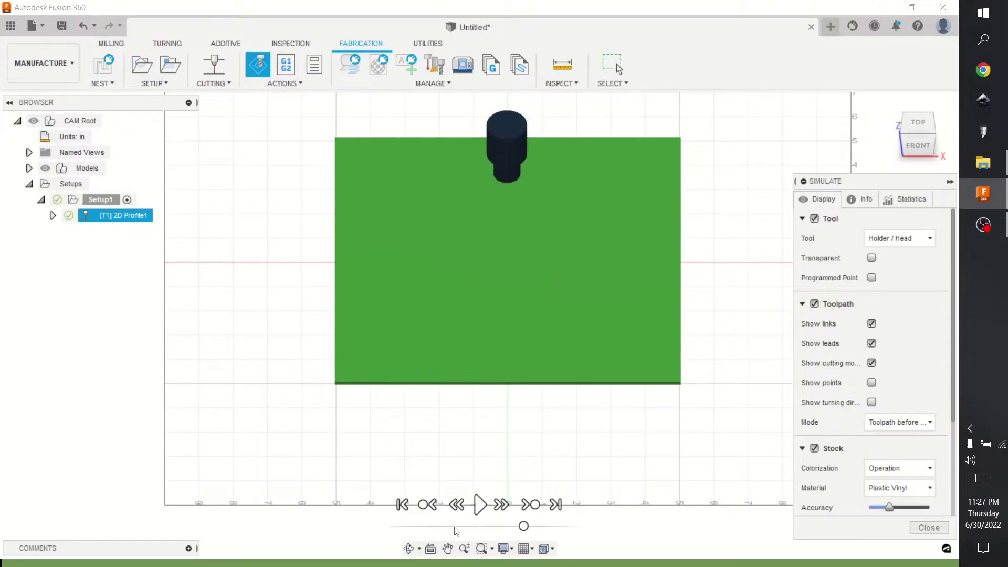
pyautogui.click(480, 504)
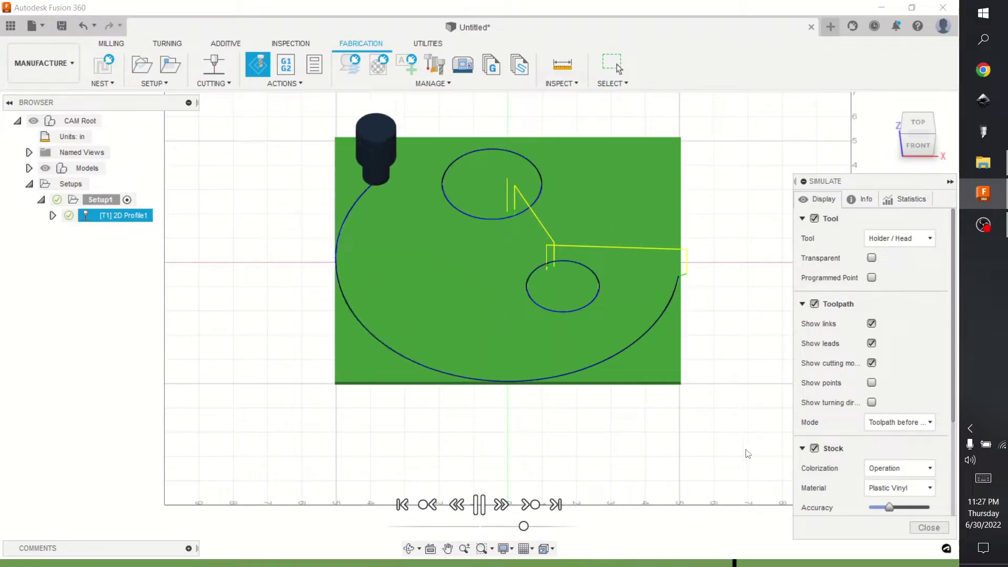
pyautogui.click(927, 530)
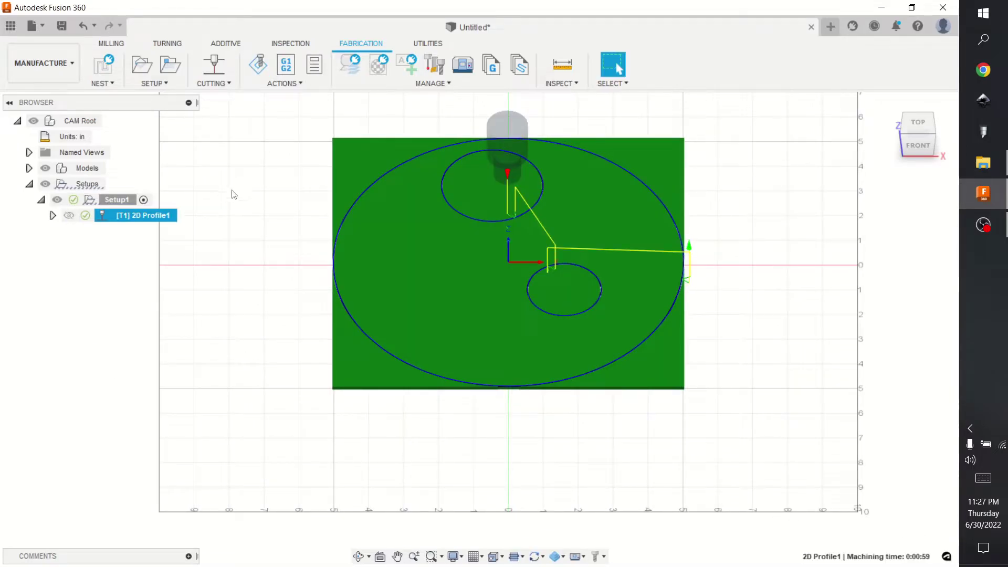
# Post-process Setup1 with the Mach3 Plasma / mach3 plasma post.
pyautogui.rightClick(165, 214)
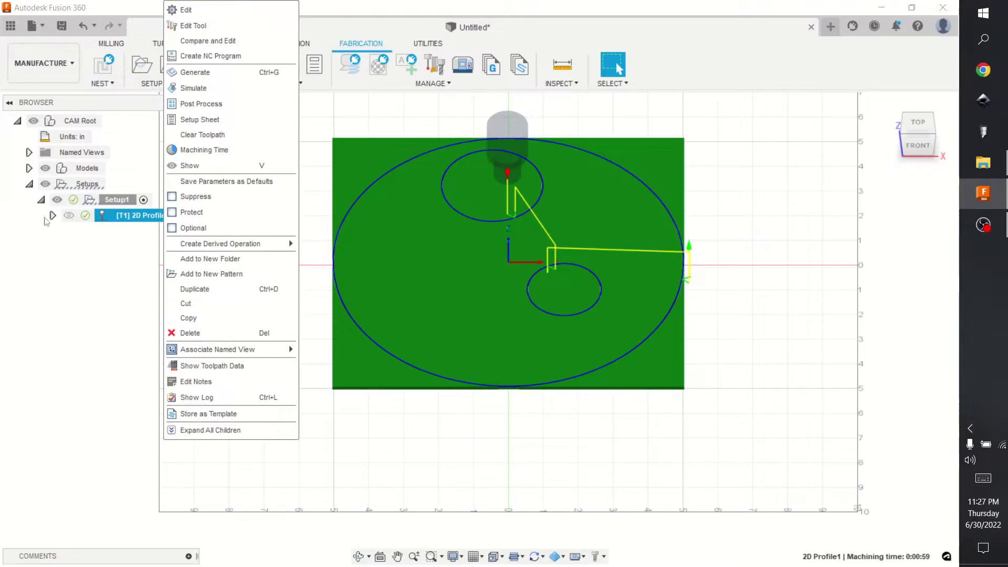
pyautogui.rightClick(130, 201)
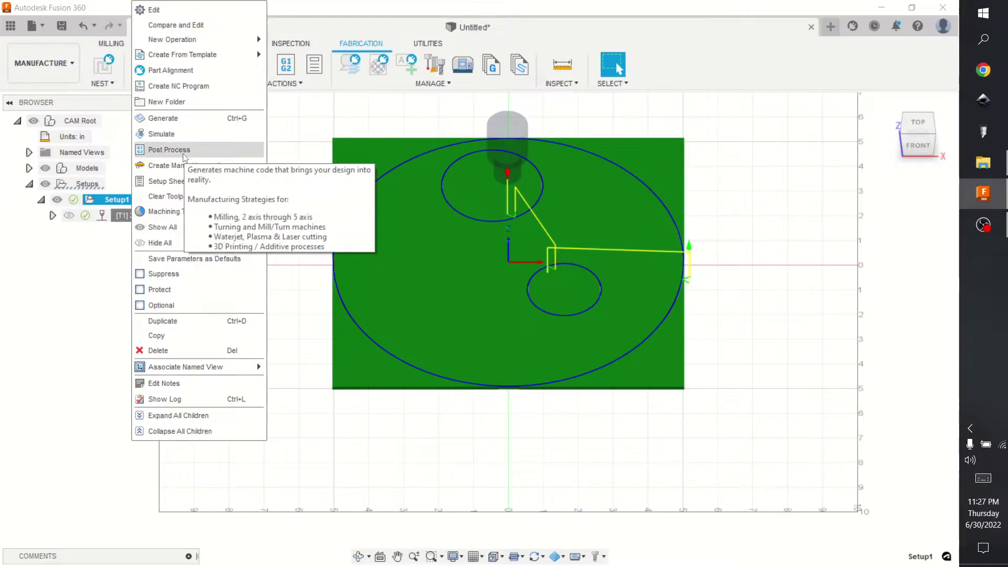
pyautogui.click(169, 150)
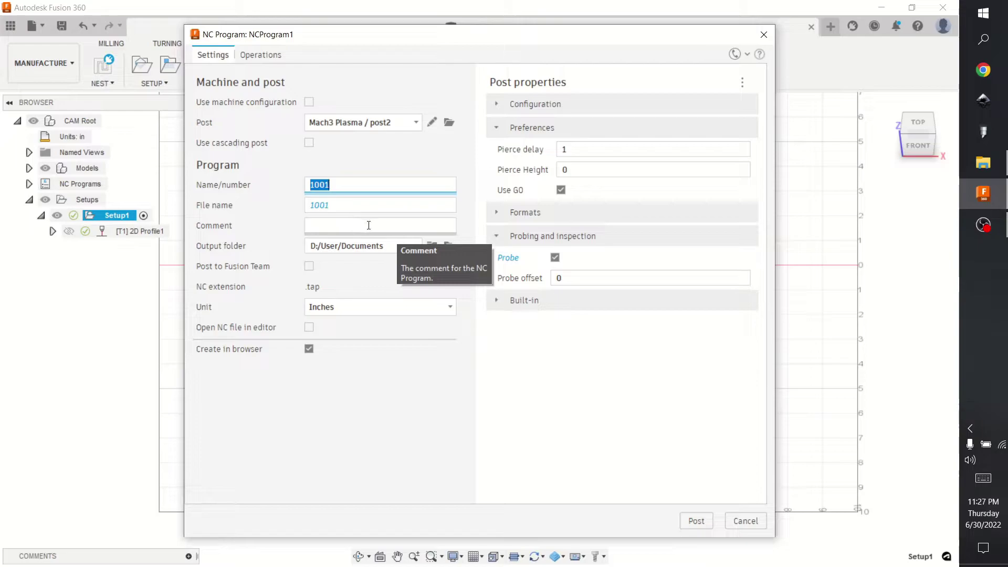
pyautogui.click(350, 125)
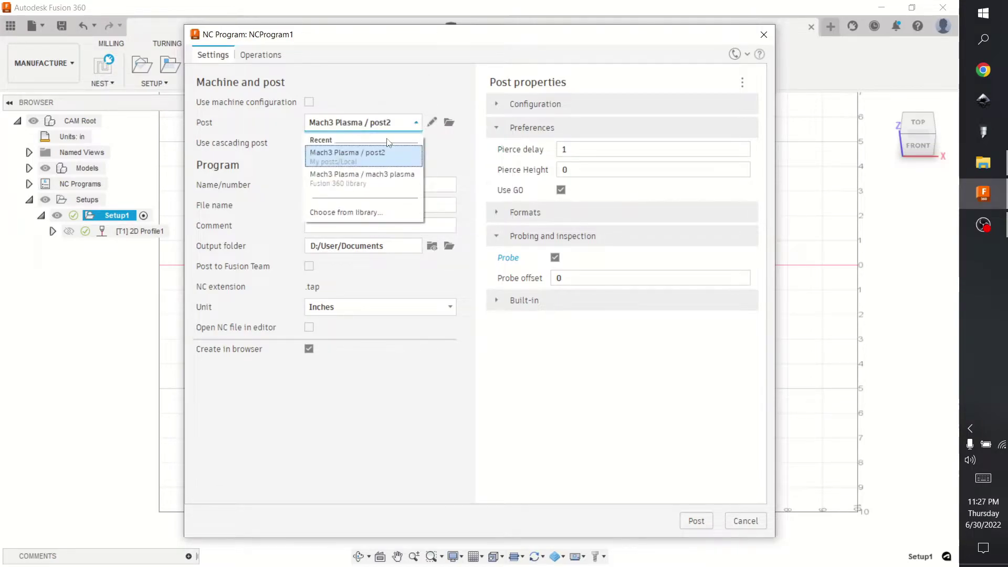
pyautogui.click(400, 181)
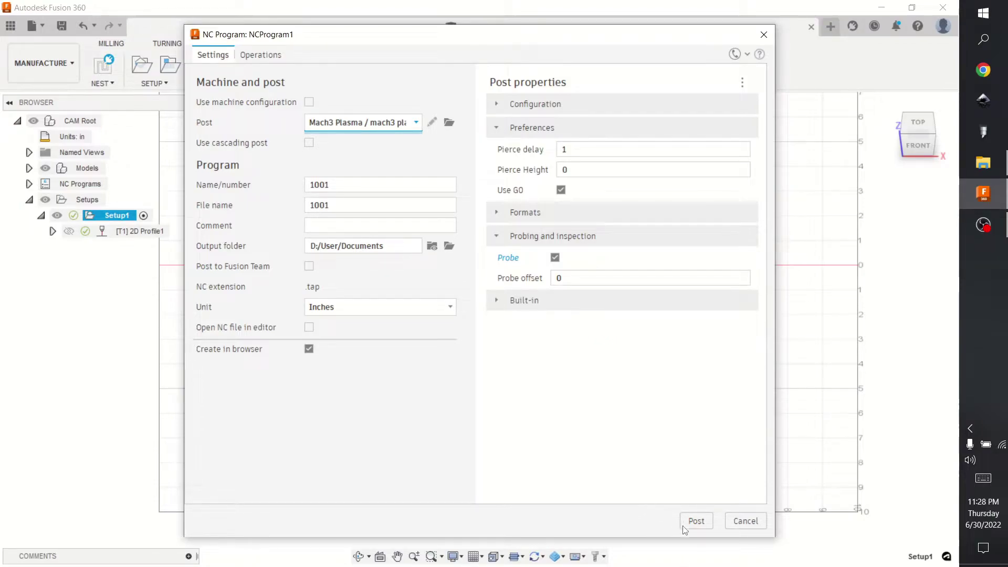
# Set the program name/number to 1 and post it as 1.tap.
pyautogui.click(414, 186)
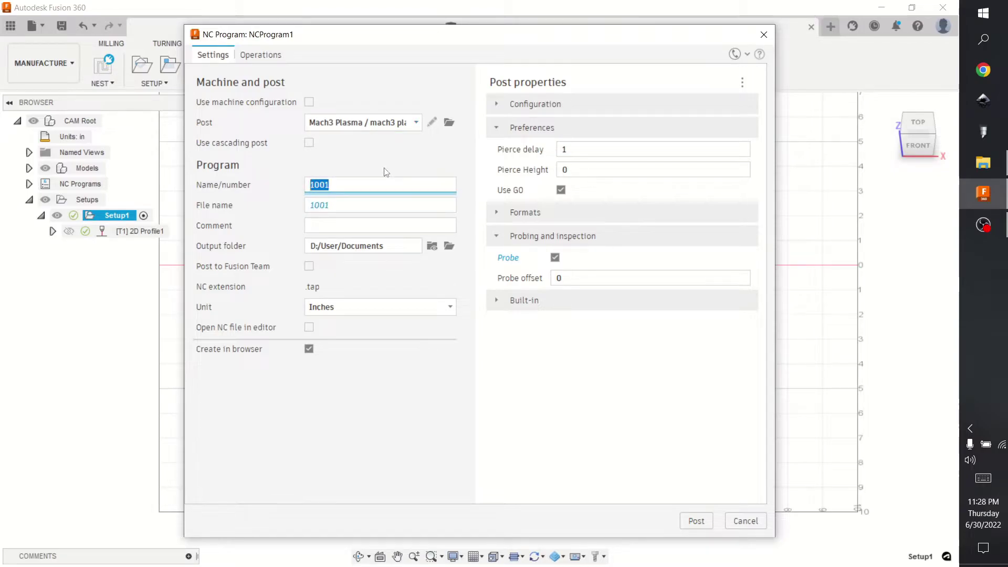
pyautogui.write('1')
pyautogui.press('Return')
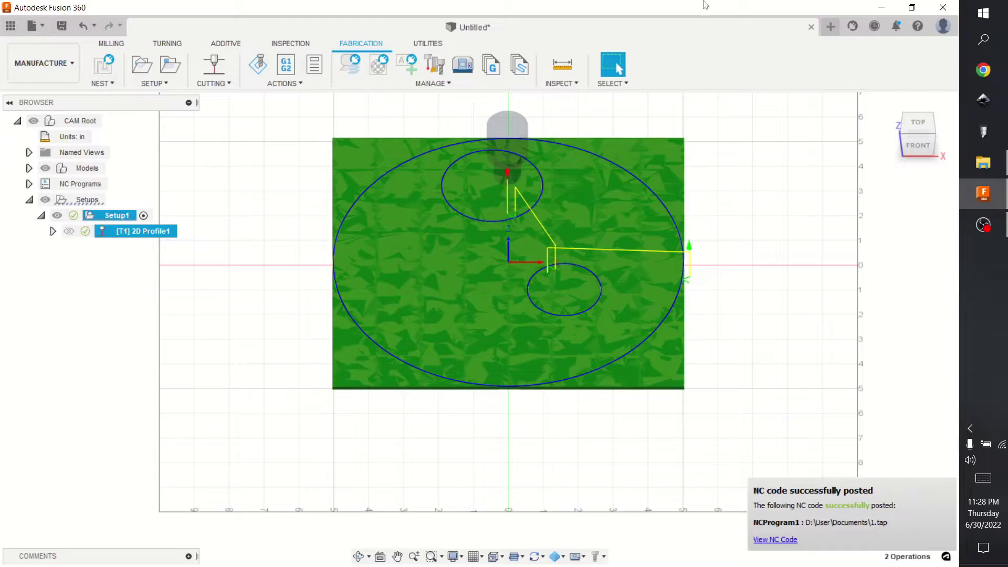
pyautogui.moveTo(1002, 169)
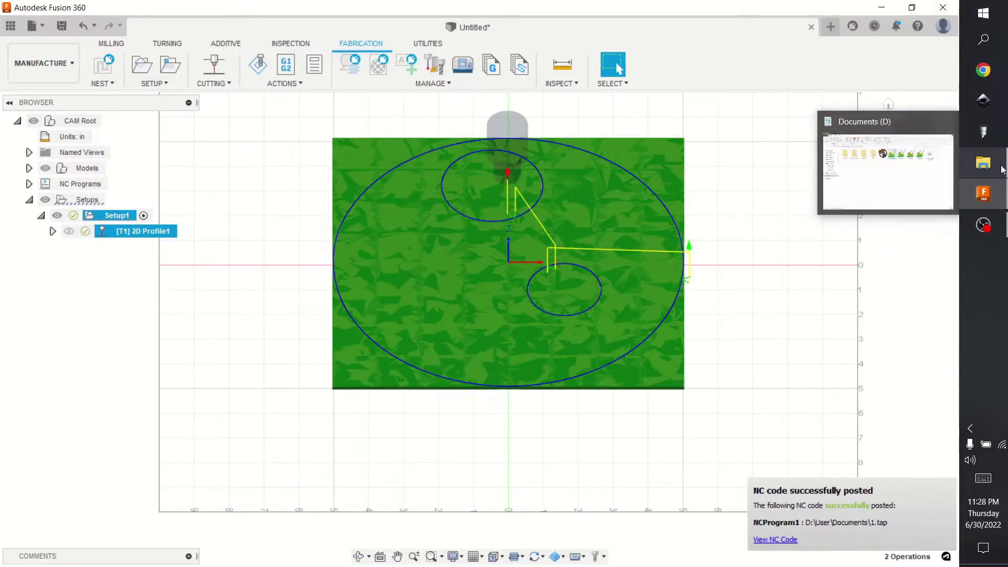
pyautogui.moveTo(1002, 169); pyautogui.dragTo(1003, 188)
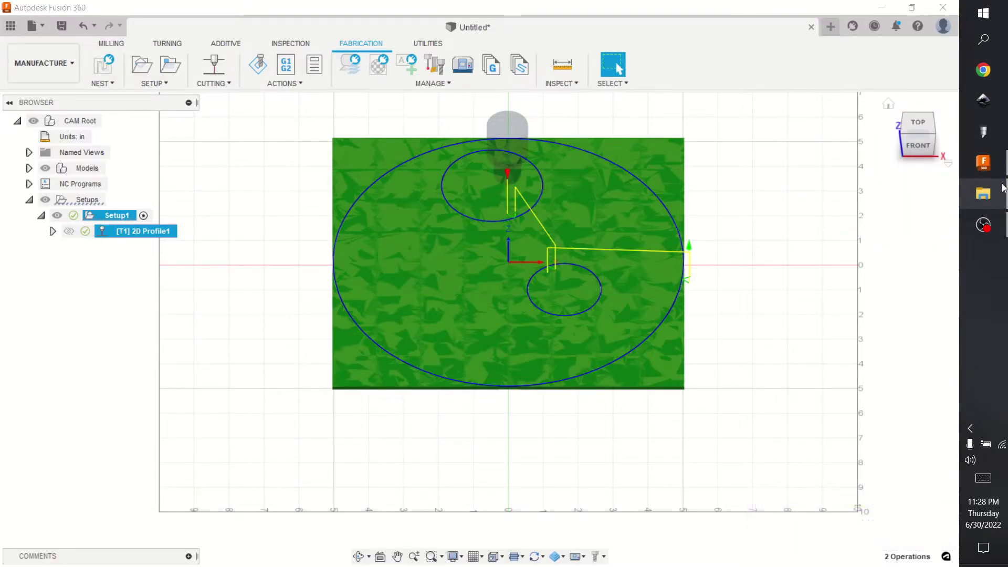
# Open 1.tap from Documents (D) in Notepad++ to read its G-code.
pyautogui.click(1002, 188)
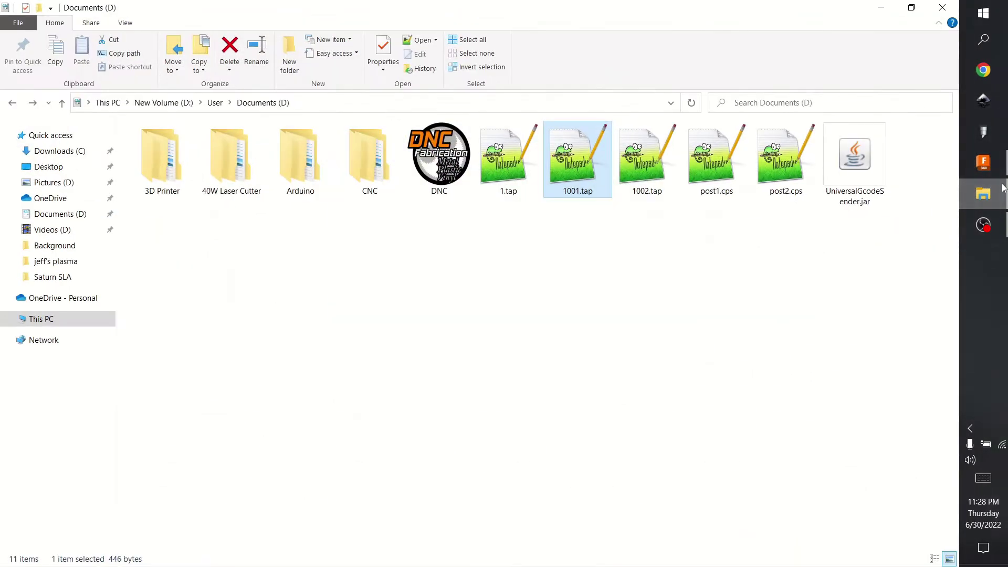
pyautogui.doubleClick(517, 167)
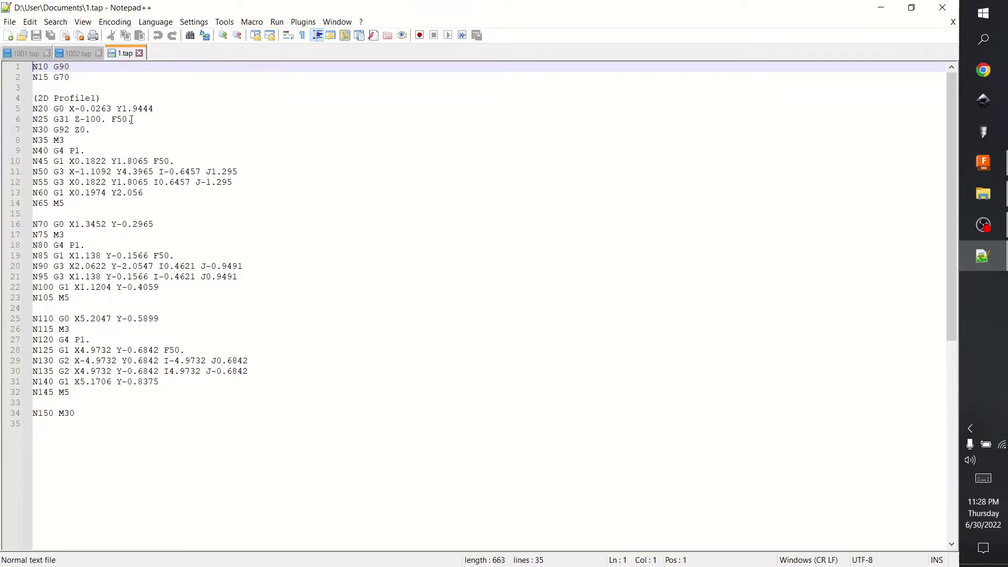
# Select the 'N25 G31 Z-100. F50.' probe line in 1.tap, then close Notepad++.
pyautogui.moveTo(132, 119); pyautogui.dragTo(26, 122)
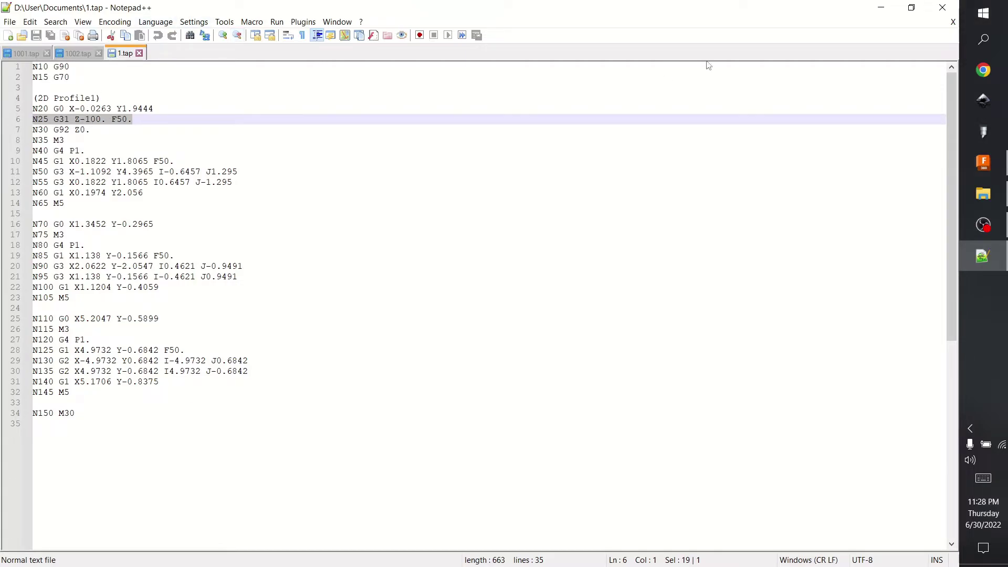
pyautogui.click(942, 6)
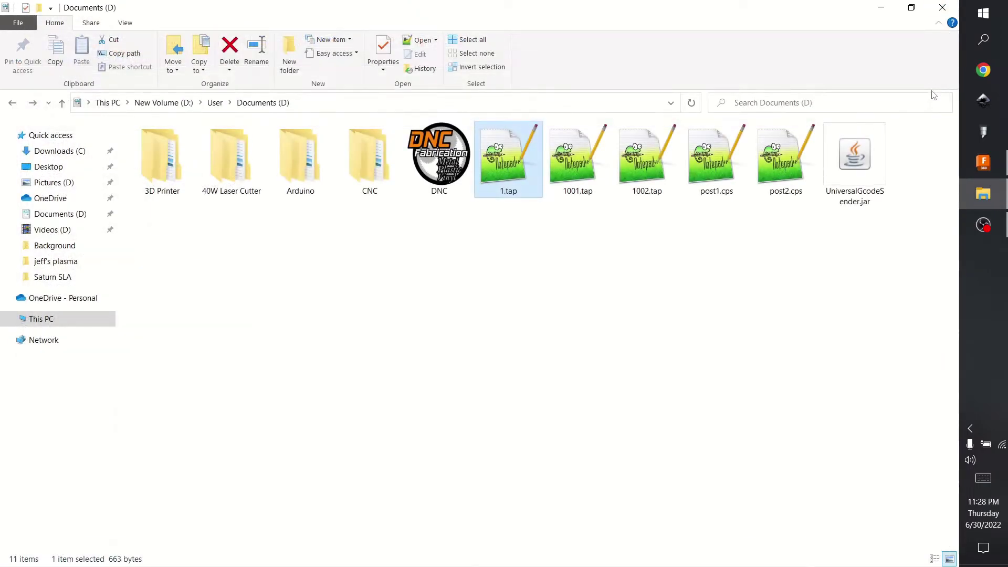
# Minimize Explorer and start Post Process on the [T1] 2D Profile1 operation.
pyautogui.click(882, 7)
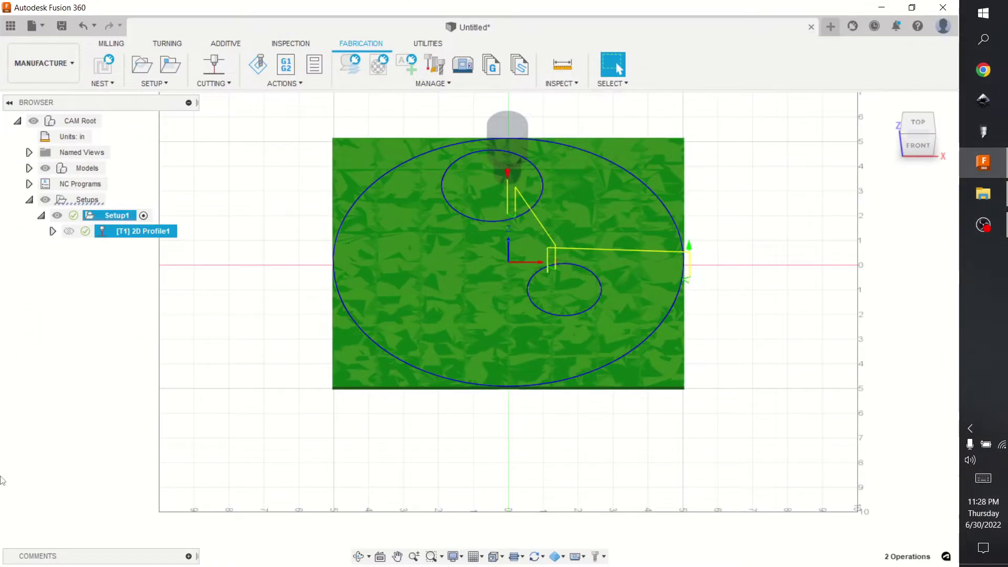
pyautogui.rightClick(139, 234)
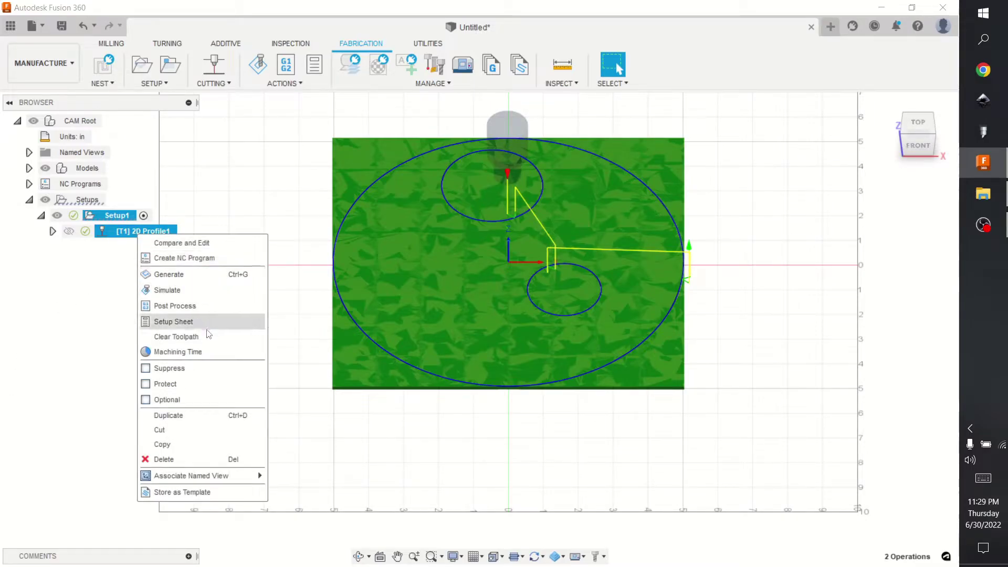
pyautogui.click(204, 306)
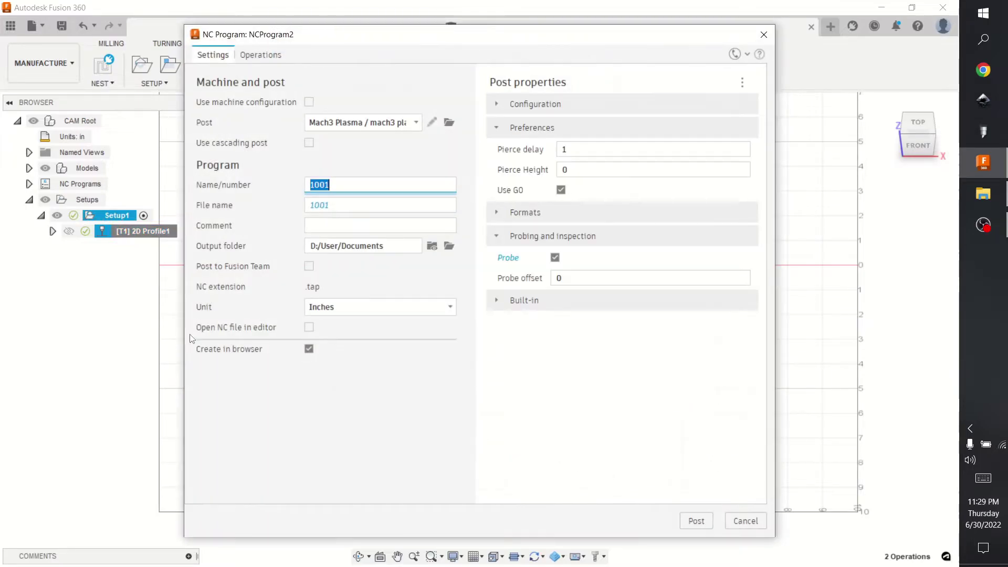
# Pick the Artsoft Mach3 Plasma post (version 43759, .tap output) in the Fusion 360 Post Library.
pyautogui.click(449, 122)
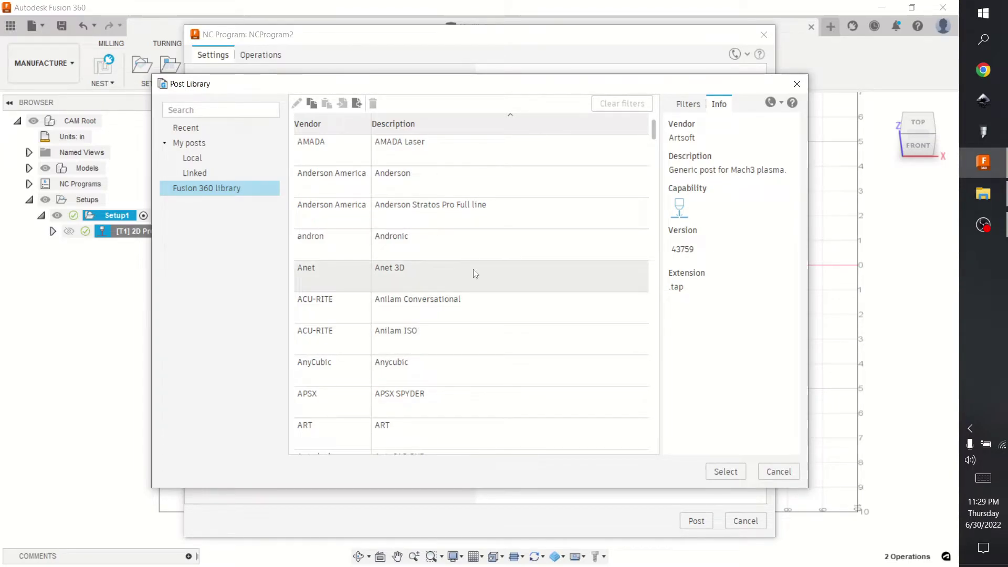
pyautogui.scroll(-5, 540, 265)
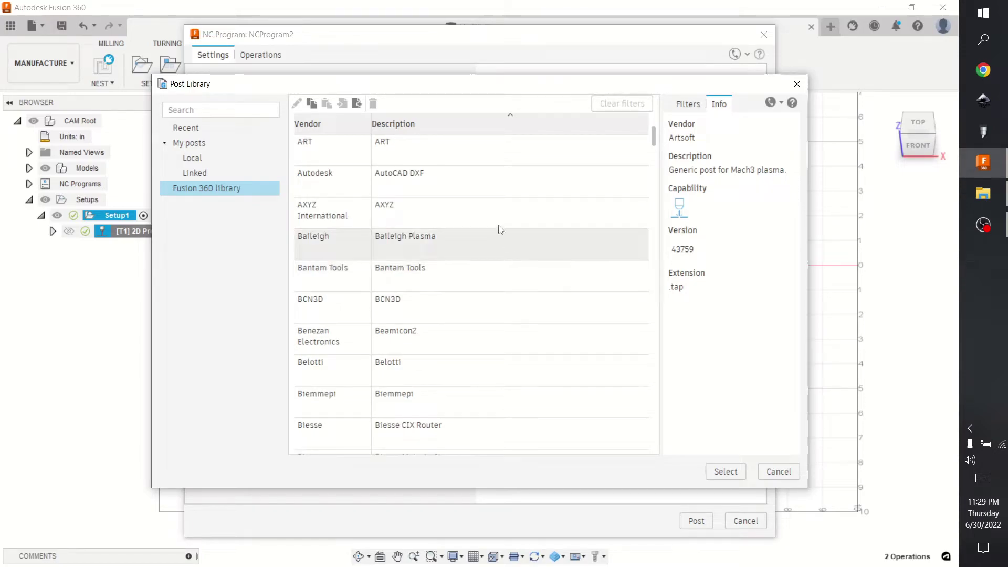
pyautogui.scroll(3, 467, 154)
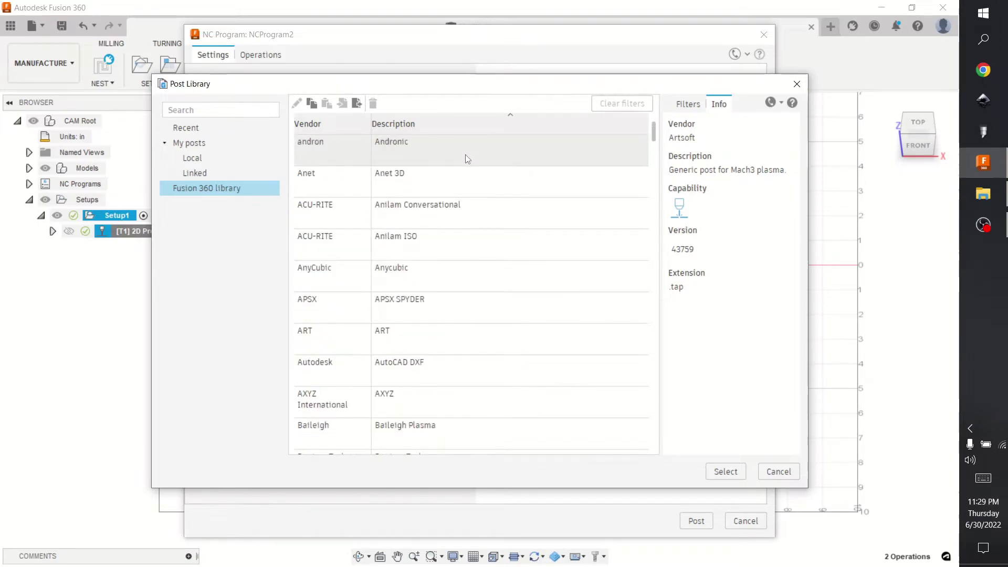
pyautogui.scroll(5, 437, 288)
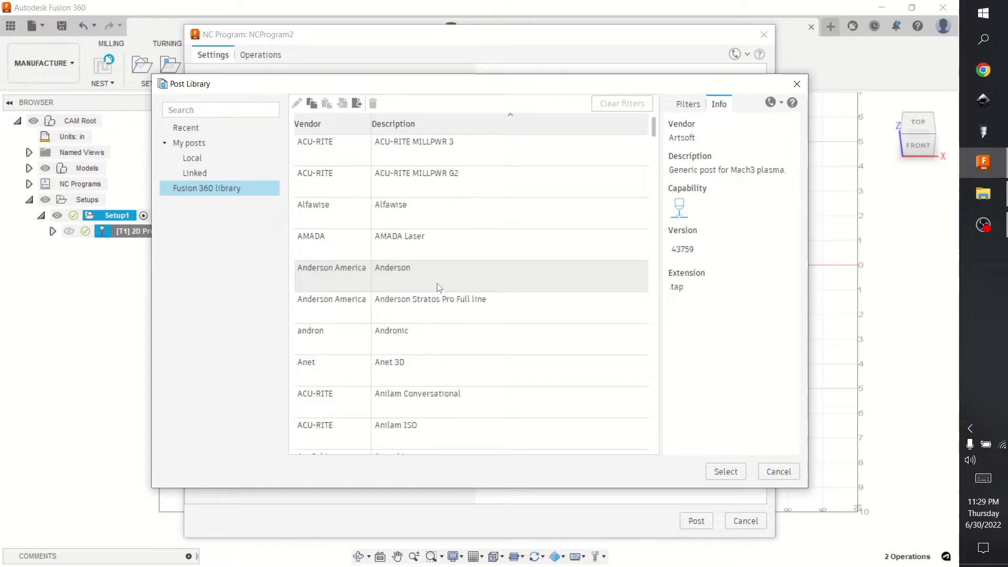
pyautogui.scroll(-4, 441, 287)
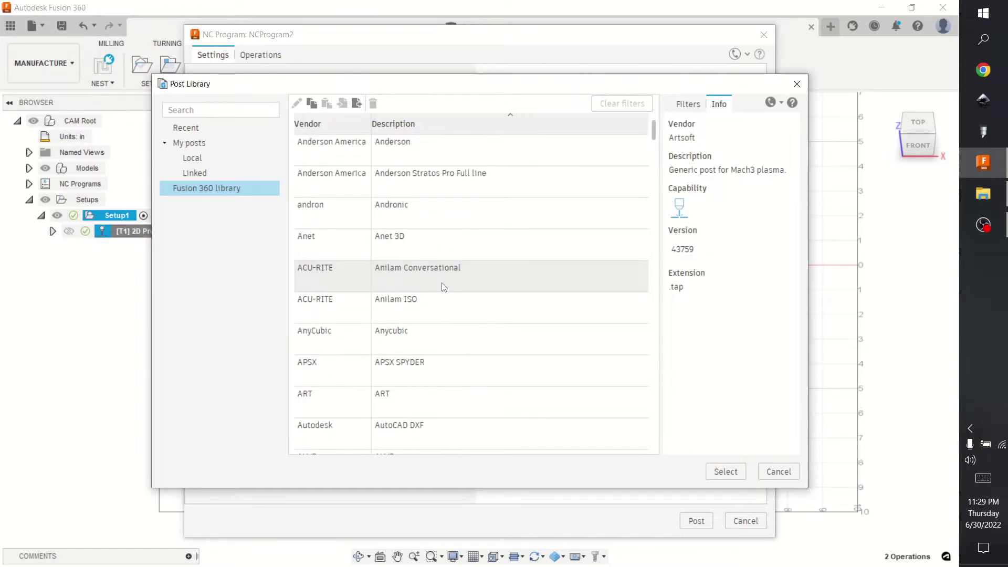
pyautogui.scroll(-3, 443, 288)
pyautogui.scroll(7, 444, 287)
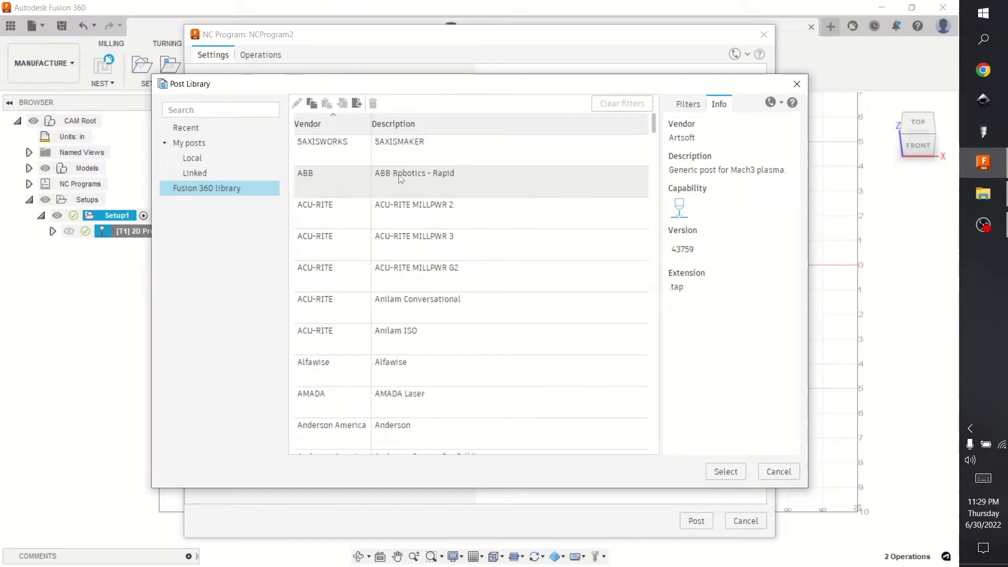
pyautogui.scroll(-2, 351, 315)
pyautogui.scroll(1, 349, 262)
pyautogui.scroll(-1, 352, 319)
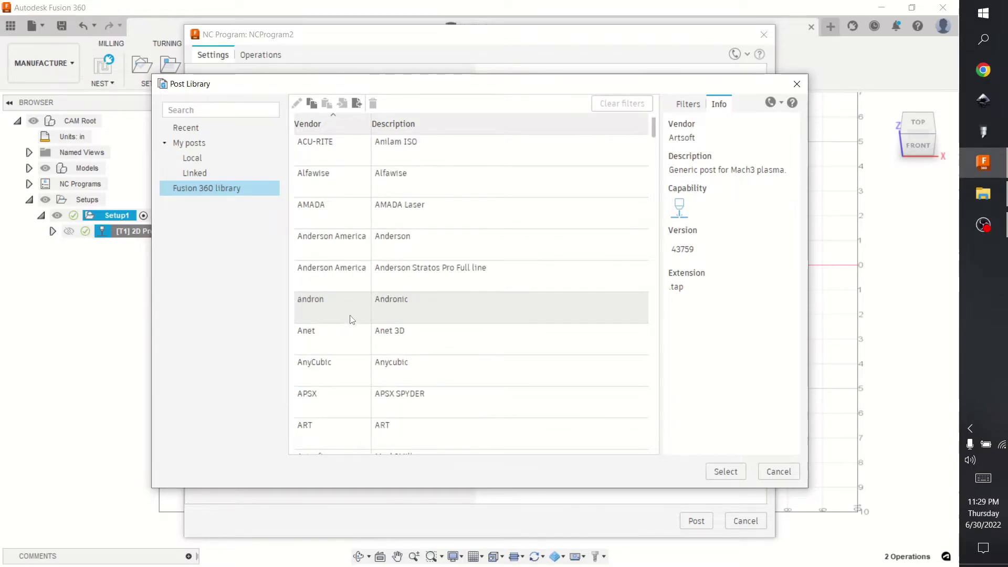
pyautogui.scroll(-3, 350, 319)
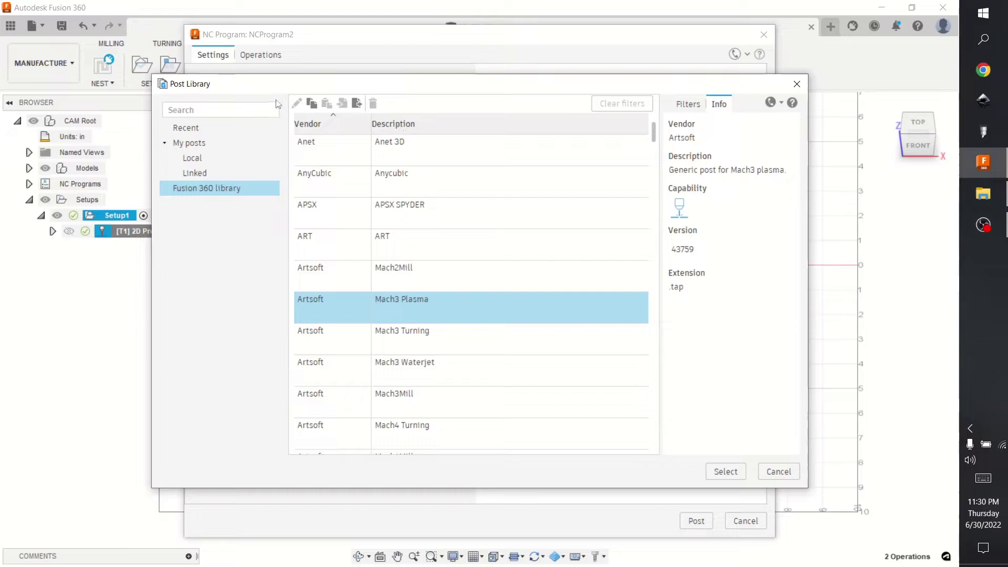
pyautogui.click(446, 310)
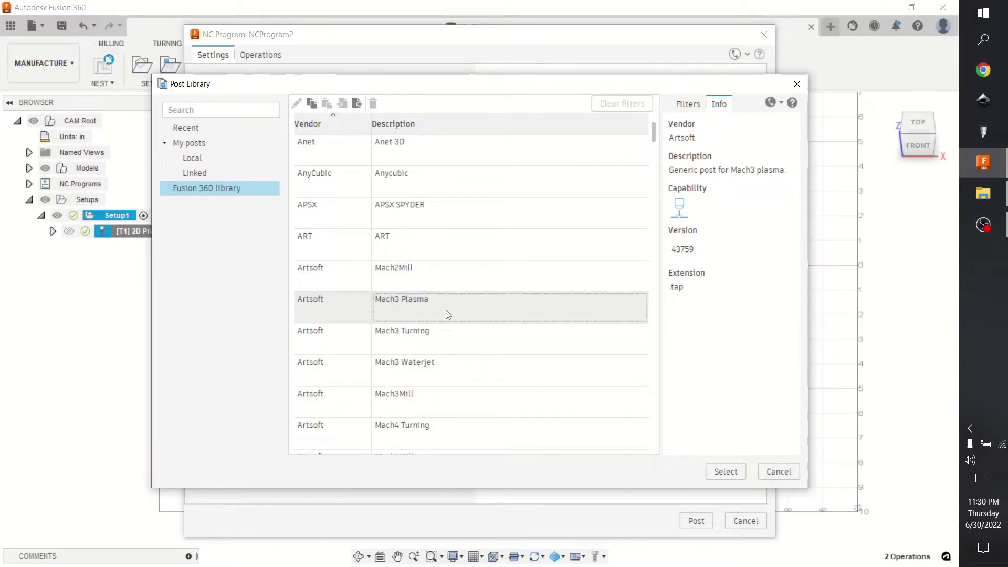
# Export the Mach3 Plasma post over post1.cps in Documents, then cancel both post dialogs.
pyautogui.click(359, 105)
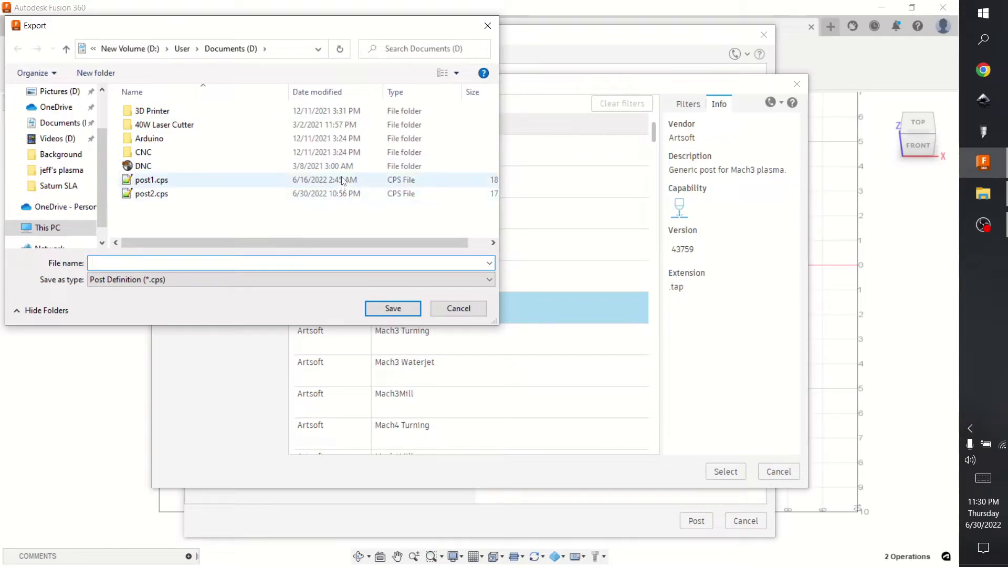
pyautogui.click(342, 180)
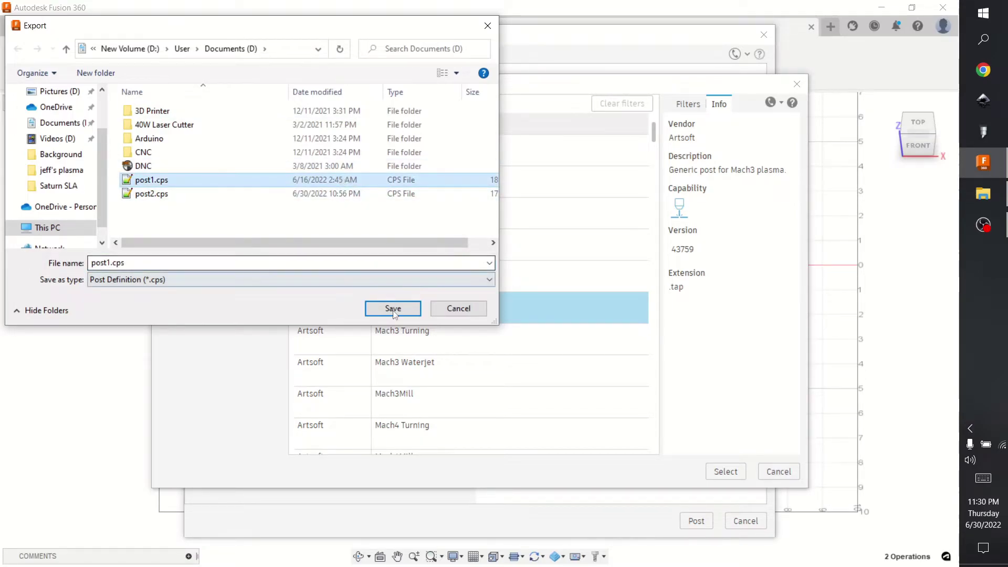
pyautogui.click(413, 315)
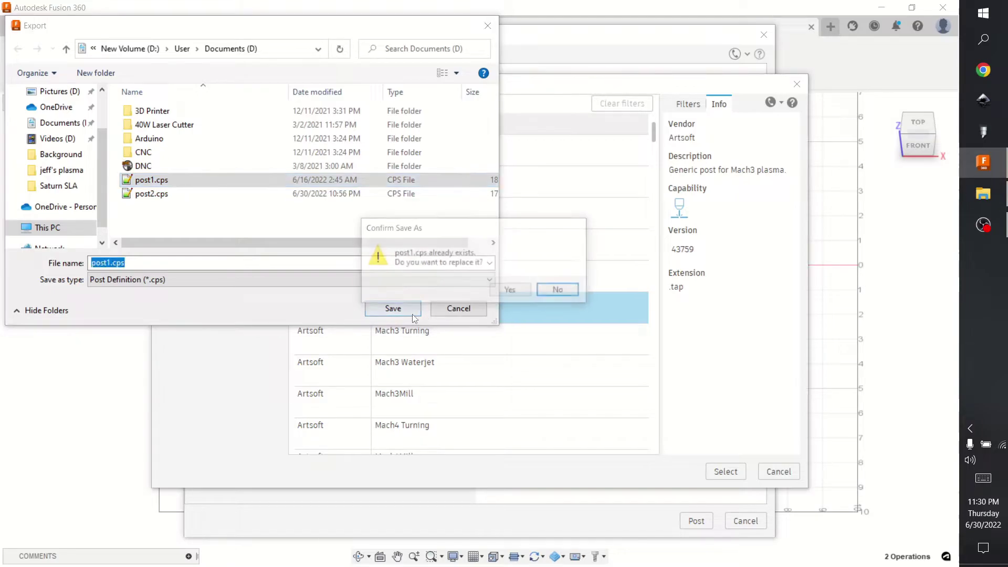
pyautogui.click(511, 294)
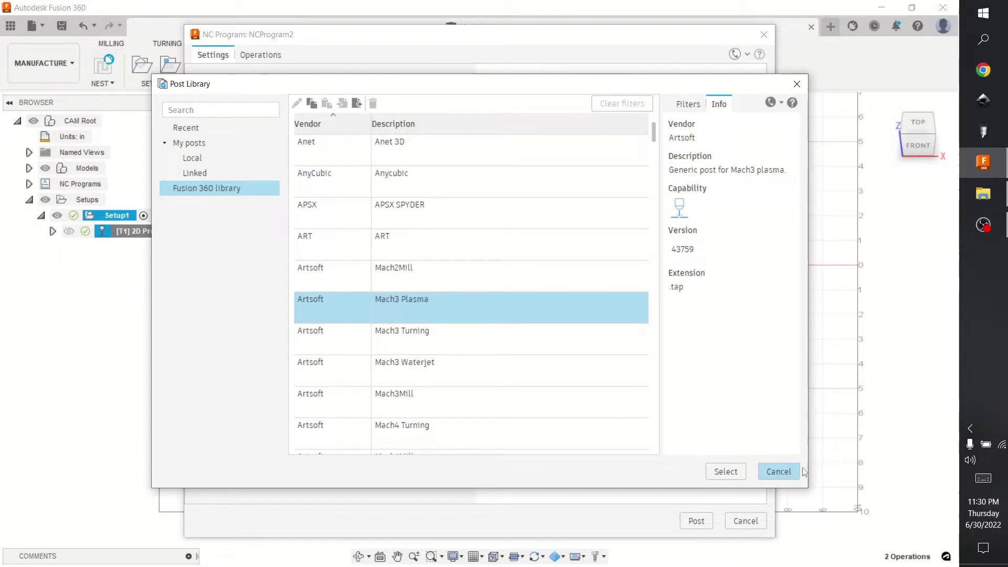
pyautogui.click(782, 472)
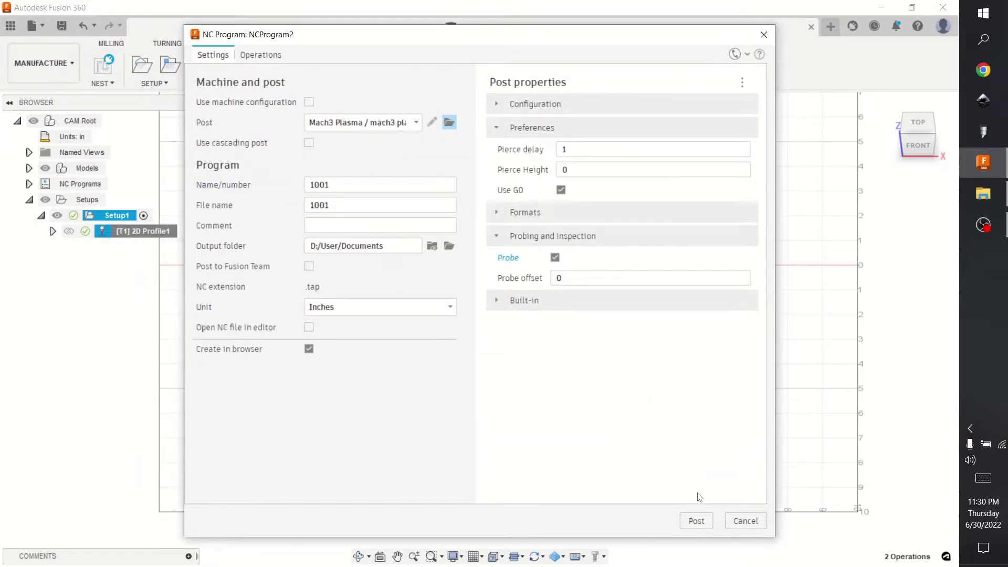
pyautogui.click(741, 522)
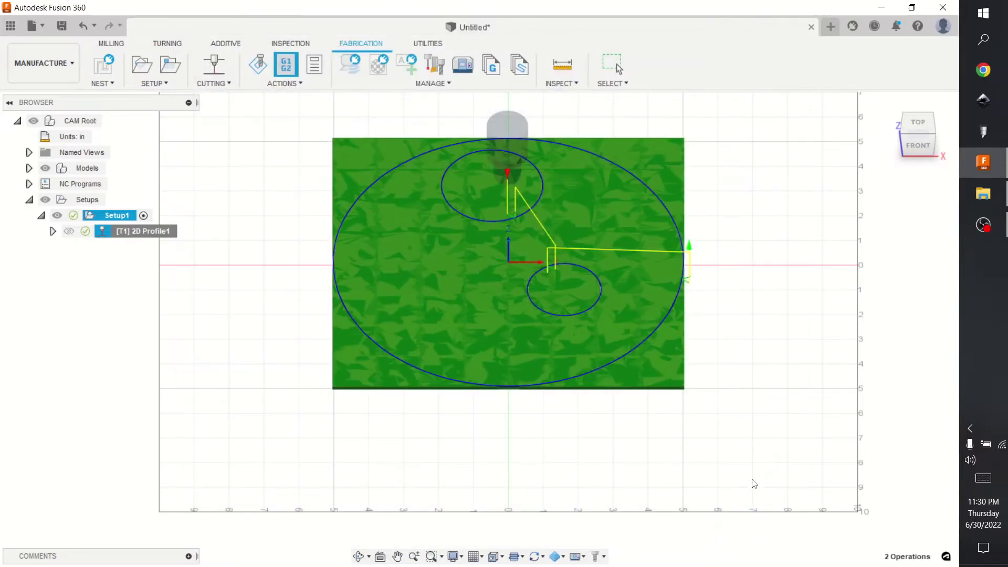
# Open post1.cps from the Documents (D) folder in Notepad++.
pyautogui.click(1003, 202)
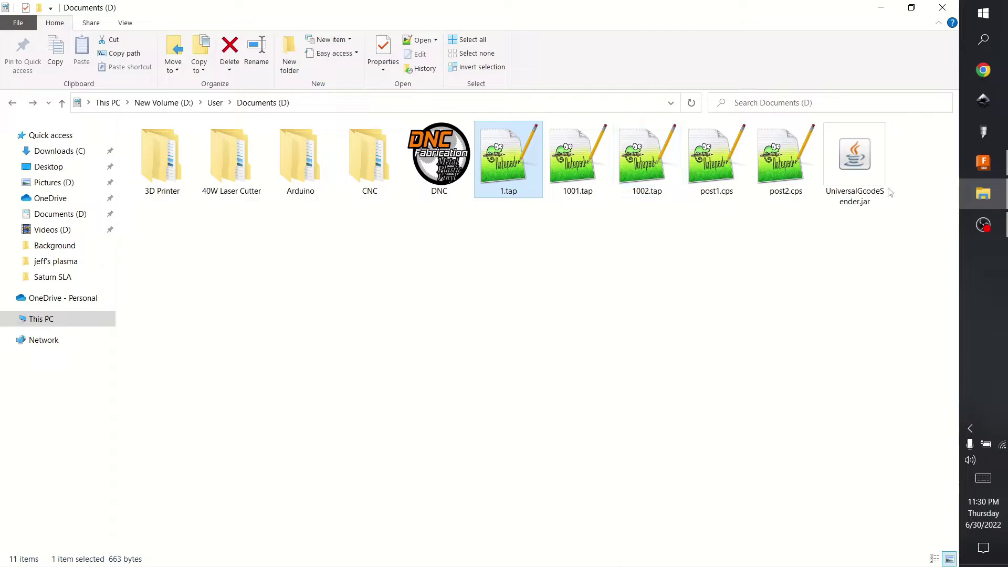
pyautogui.doubleClick(735, 154)
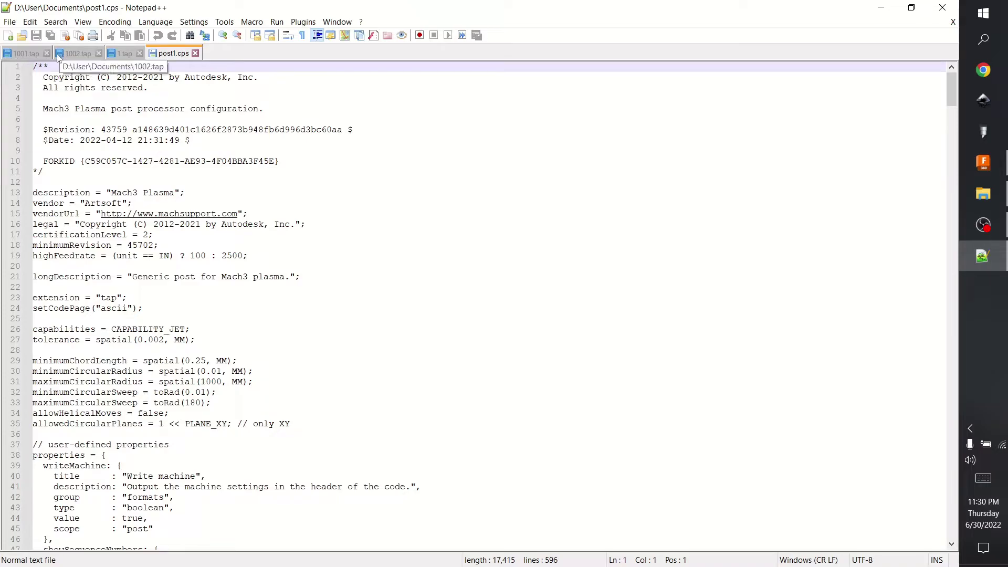
# Close the 1001.tap, 1002.tap and 1.tap tabs, leaving post1.cps with the caret on line 9.
pyautogui.click(47, 53)
pyautogui.click(47, 53)
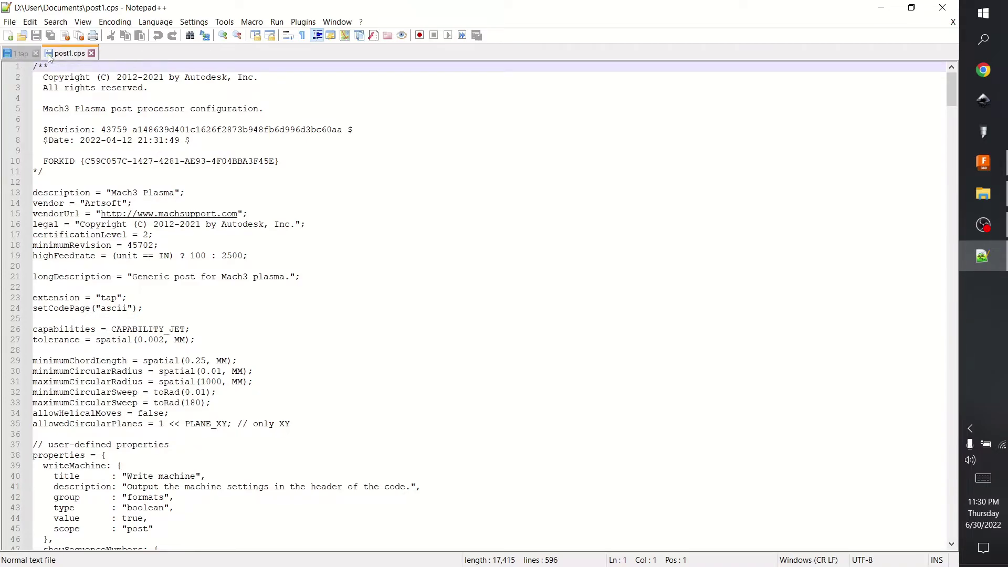
pyautogui.click(17, 54)
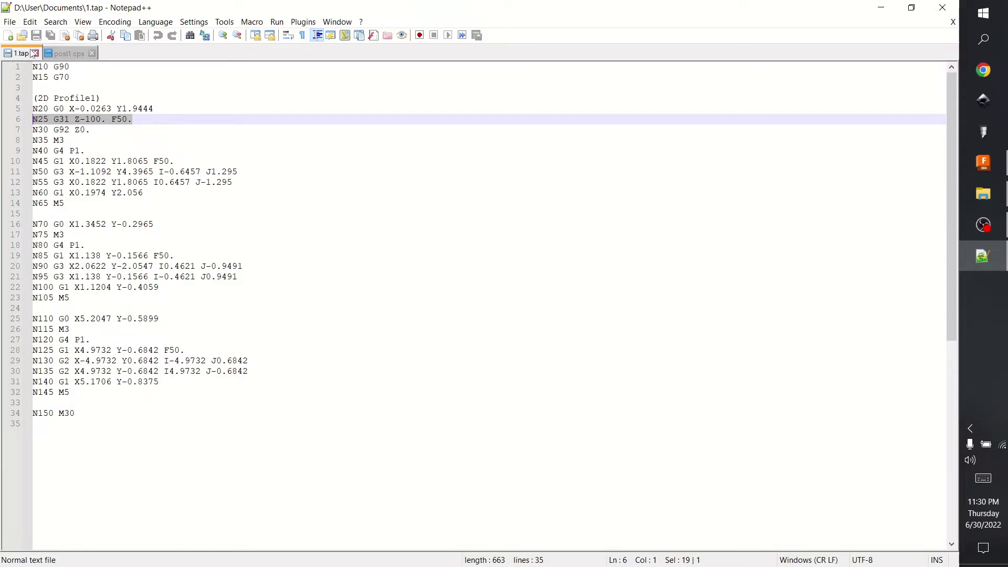
pyautogui.click(35, 53)
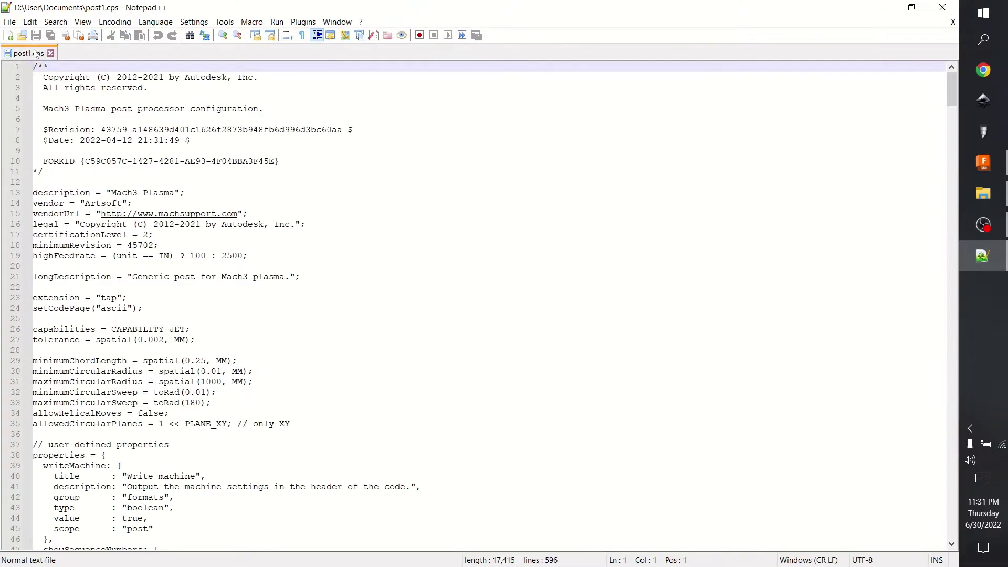
pyautogui.click(228, 148)
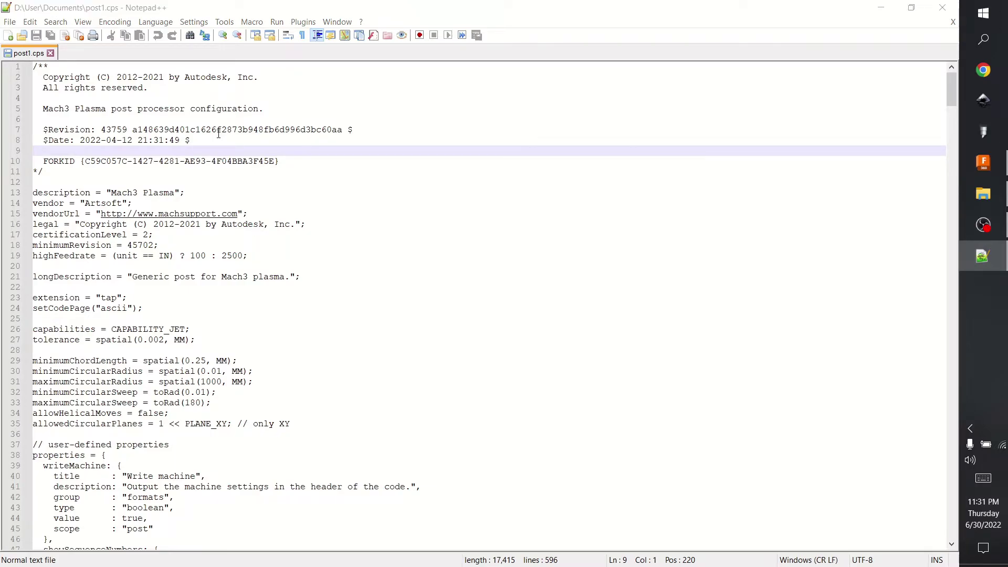
# Search post1.cps for 'g31' until reaching function writeG31() at line 427.
pyautogui.hotkey('ctrl', 'f')
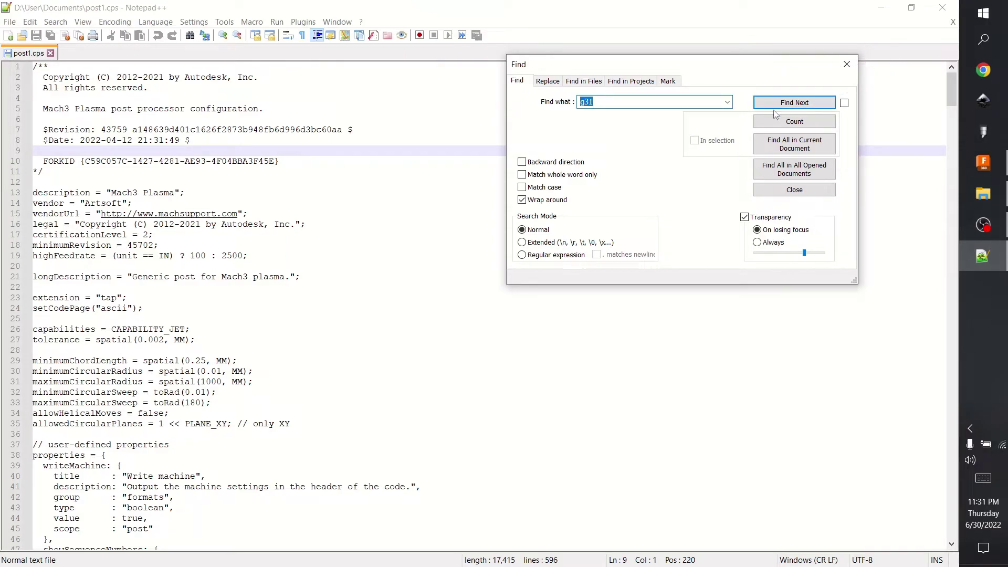
pyautogui.click(281, 166)
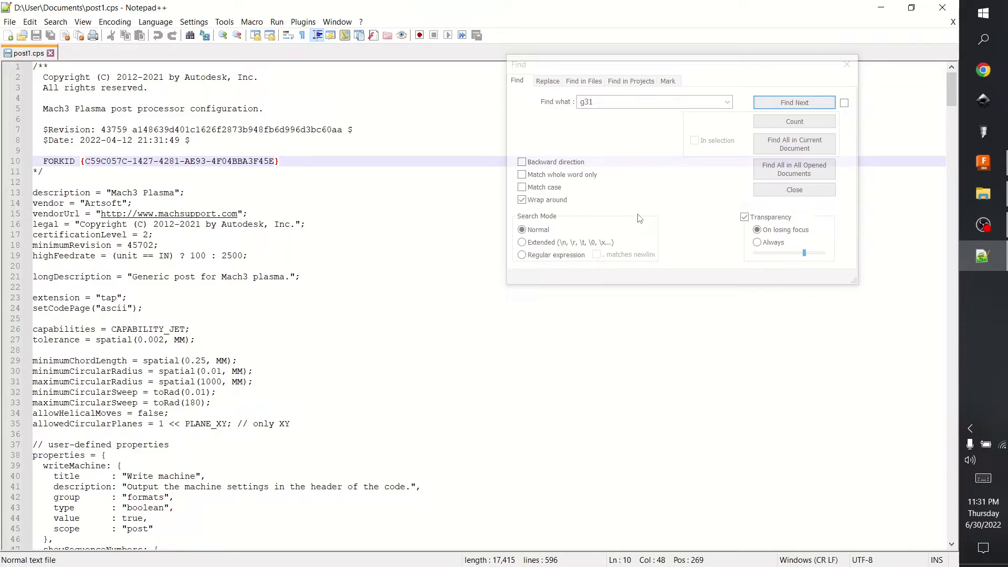
pyautogui.click(654, 189)
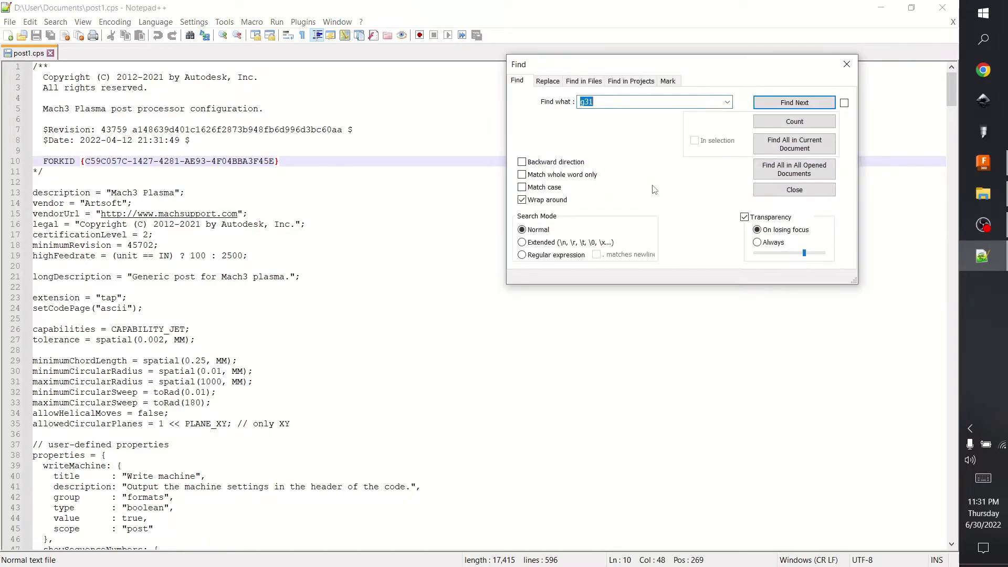
pyautogui.click(780, 103)
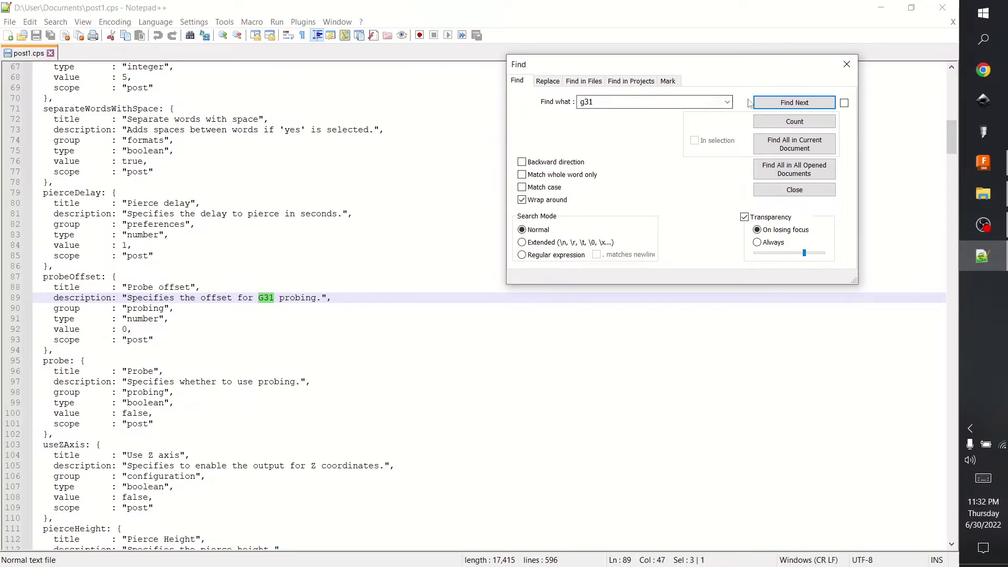
pyautogui.click(774, 103)
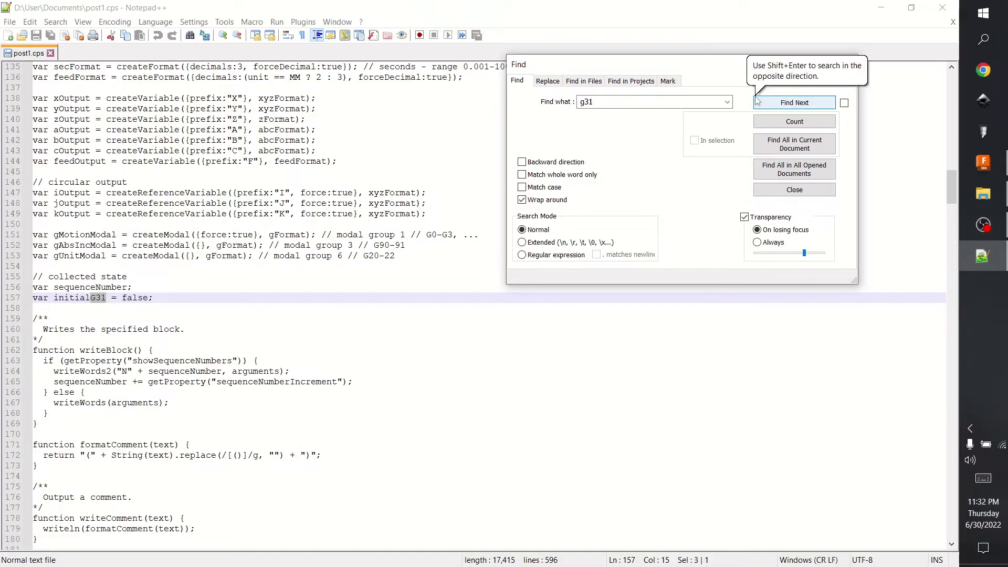
pyautogui.click(757, 98)
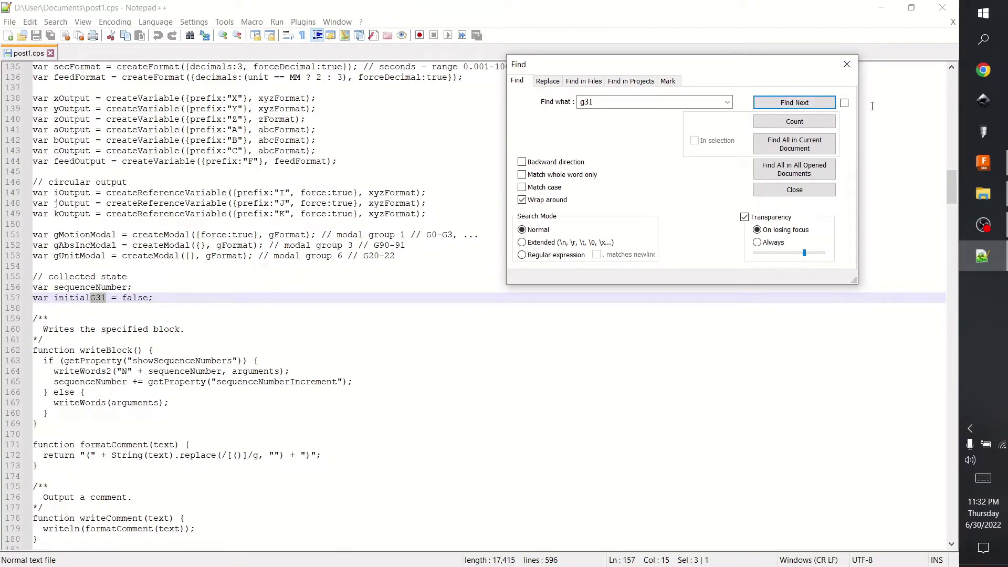
pyautogui.click(814, 103)
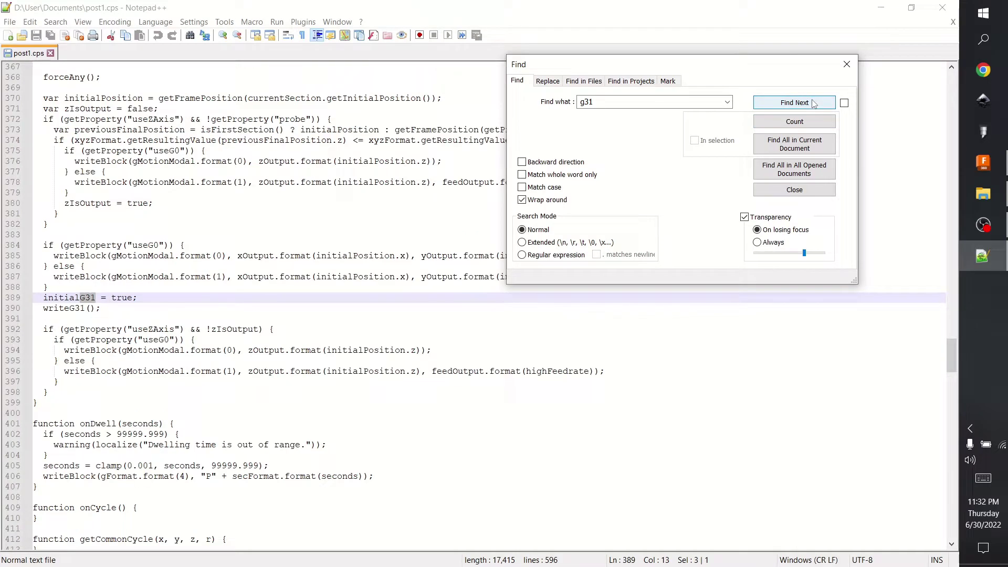
pyautogui.click(814, 103)
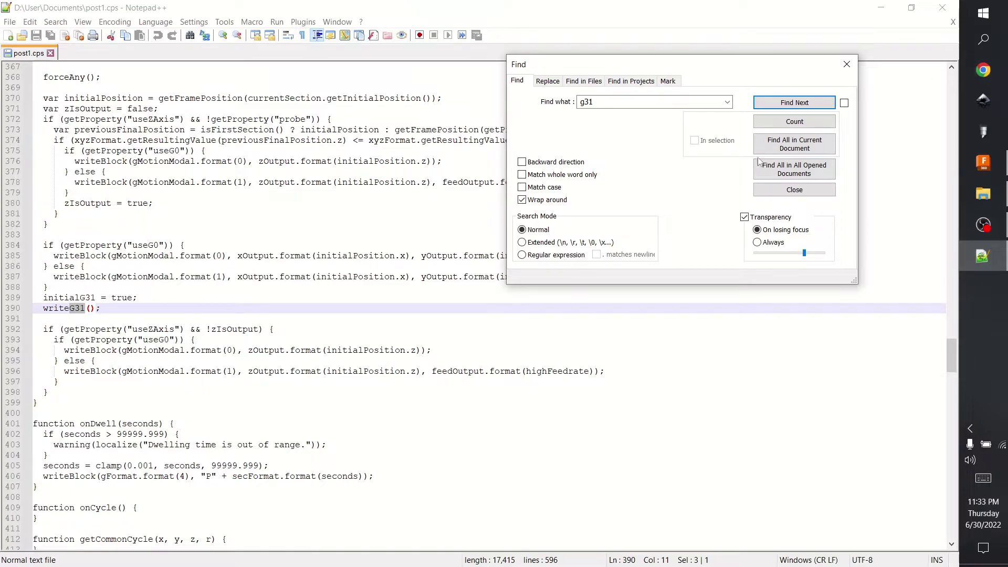
pyautogui.click(793, 102)
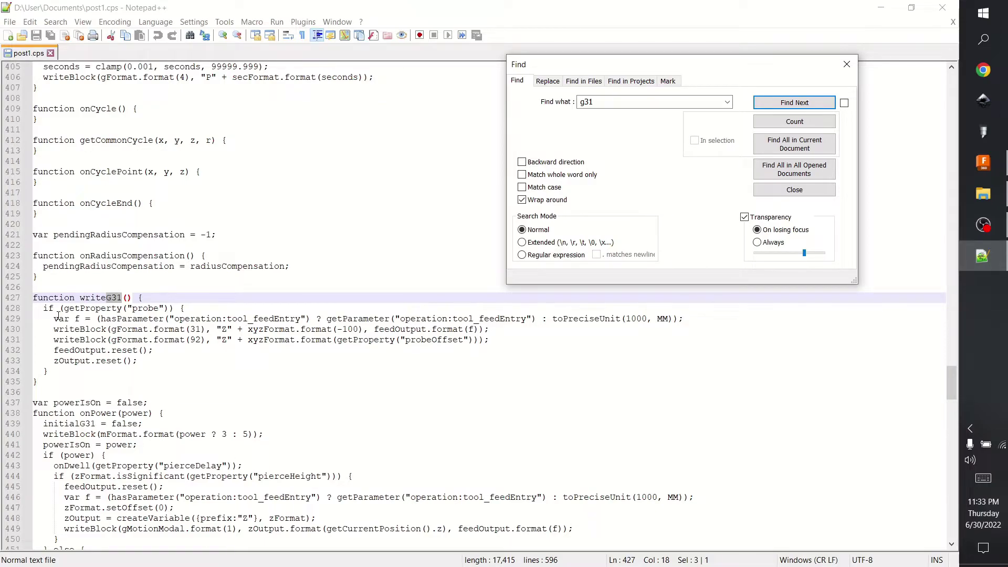
# Select the gFormat.format(31) through feedOutput.format(f) arguments inside writeBlock on line 430.
pyautogui.moveTo(58, 318); pyautogui.dragTo(130, 370)
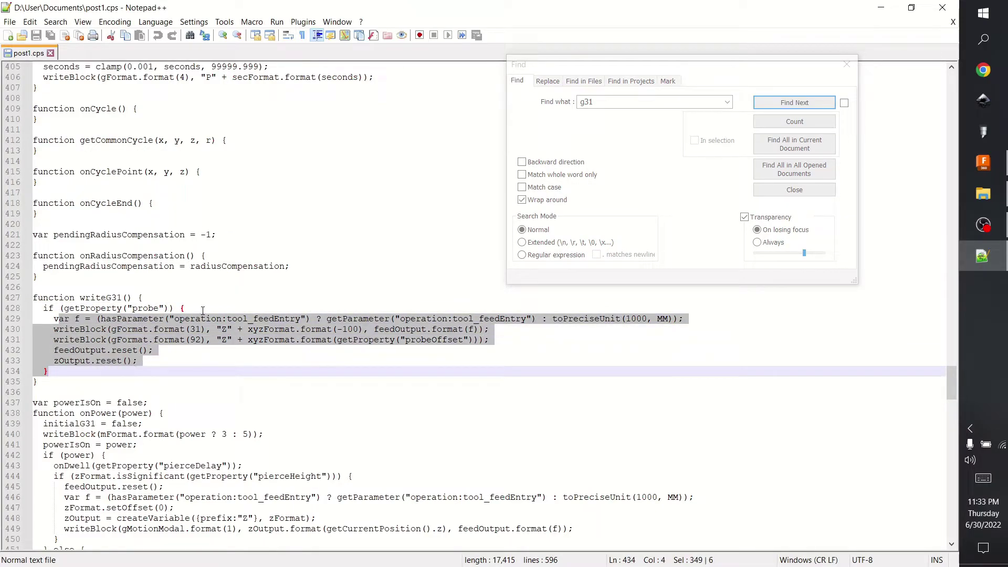
pyautogui.click(202, 340)
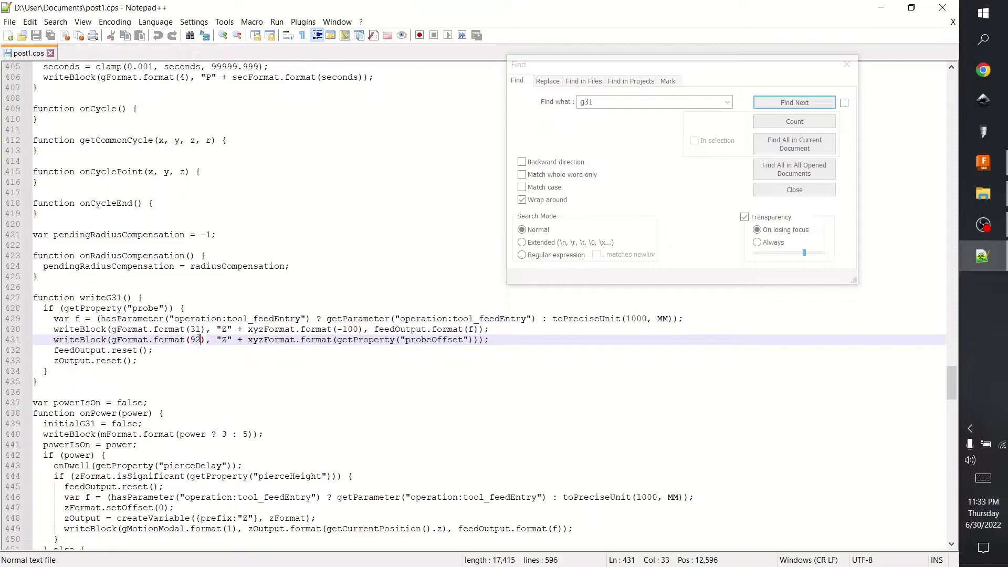
pyautogui.click(116, 328)
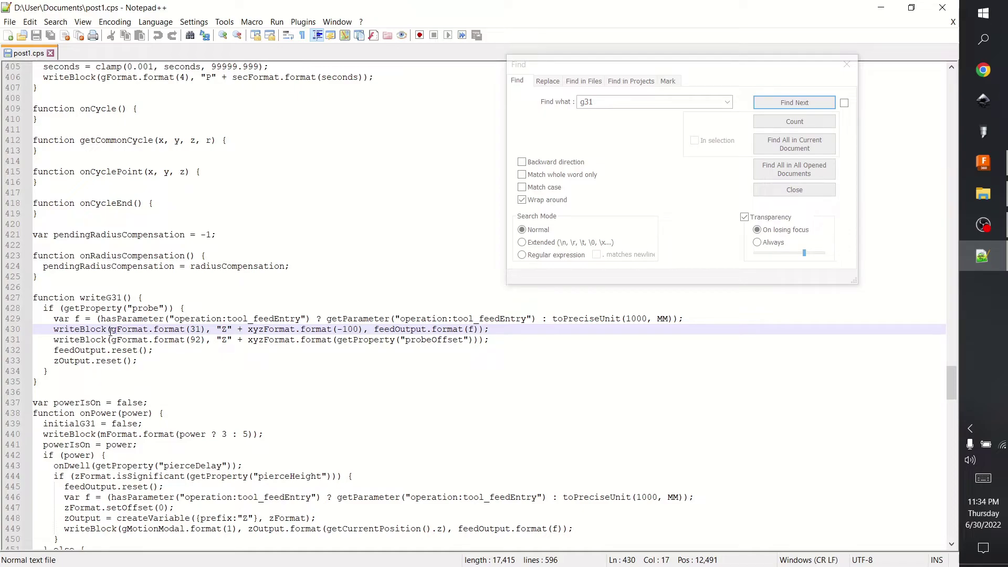
pyautogui.click(111, 331)
pyautogui.moveTo(110, 331); pyautogui.dragTo(478, 330)
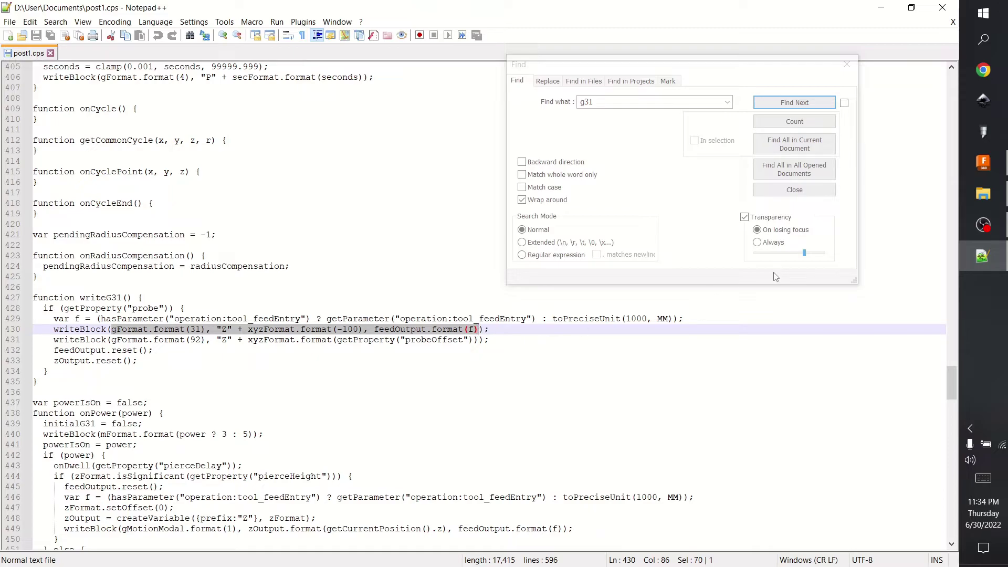
# Rewrite line 430 as writeBlock("G28.1 Z[#2]"), then select the pendingRadiusCompensation line 424.
pyautogui.press('Delete')
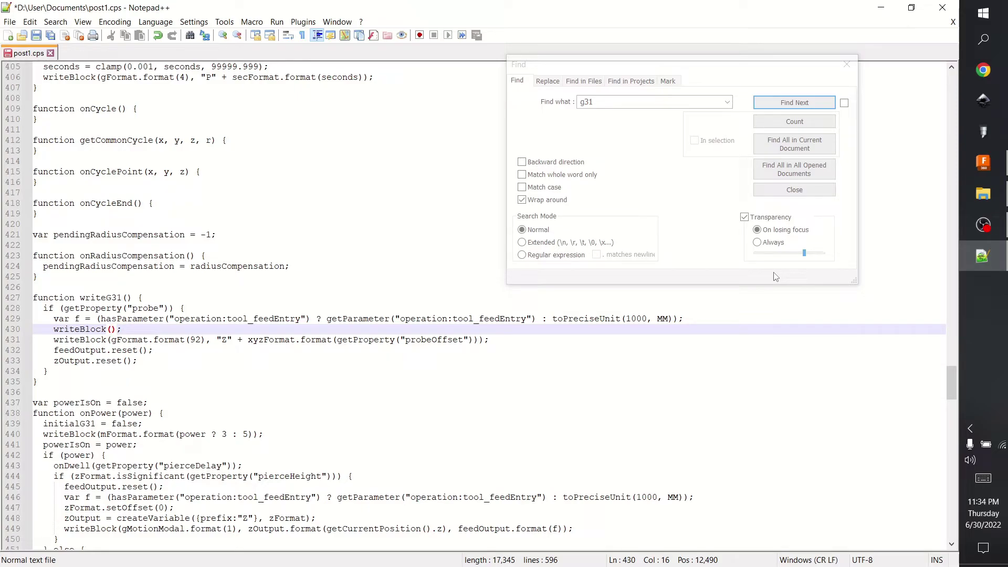
pyautogui.write('"')
pyautogui.write('G')
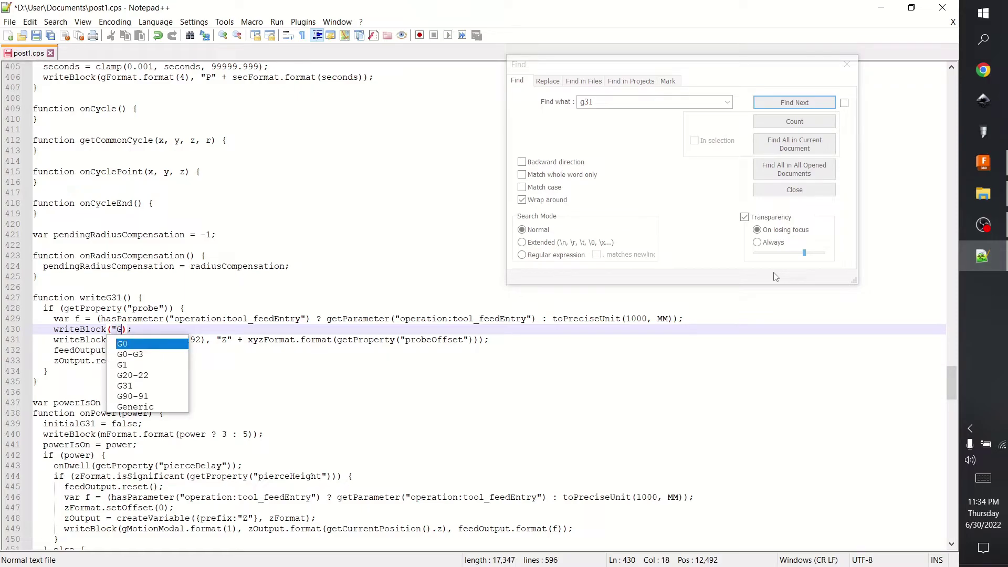
pyautogui.write('5')
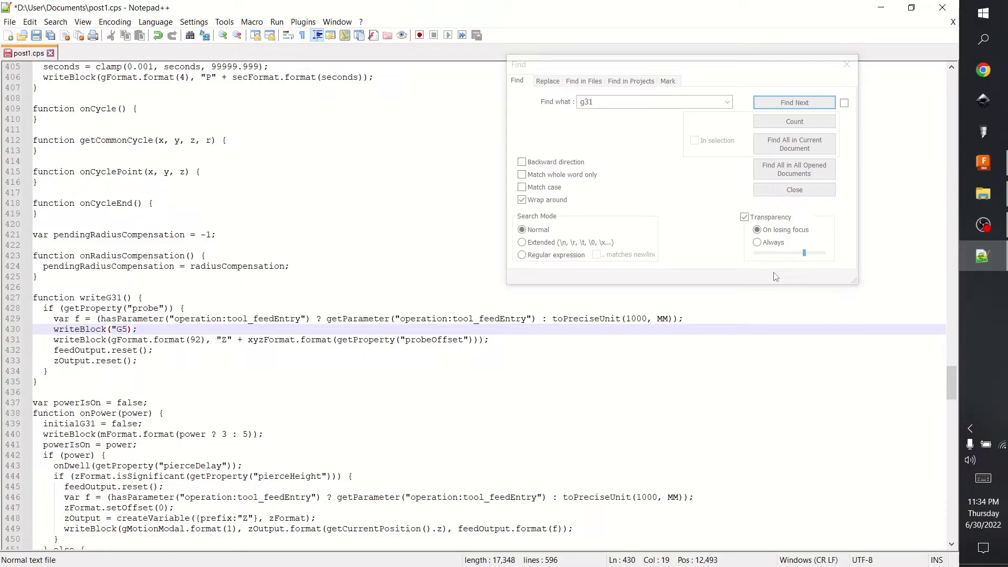
pyautogui.press('BackSpace')
pyautogui.write('28.1 z')
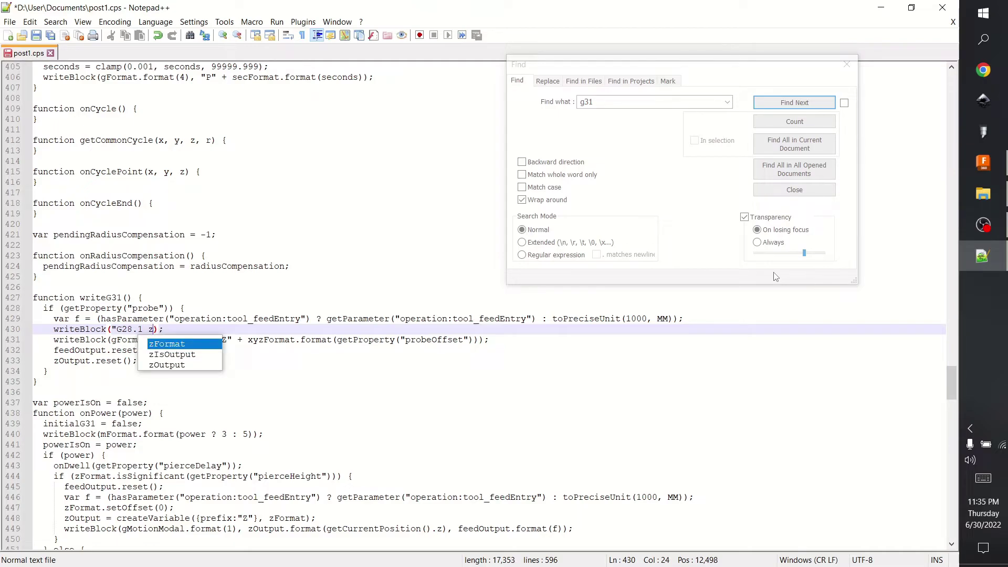
pyautogui.press('BackSpace')
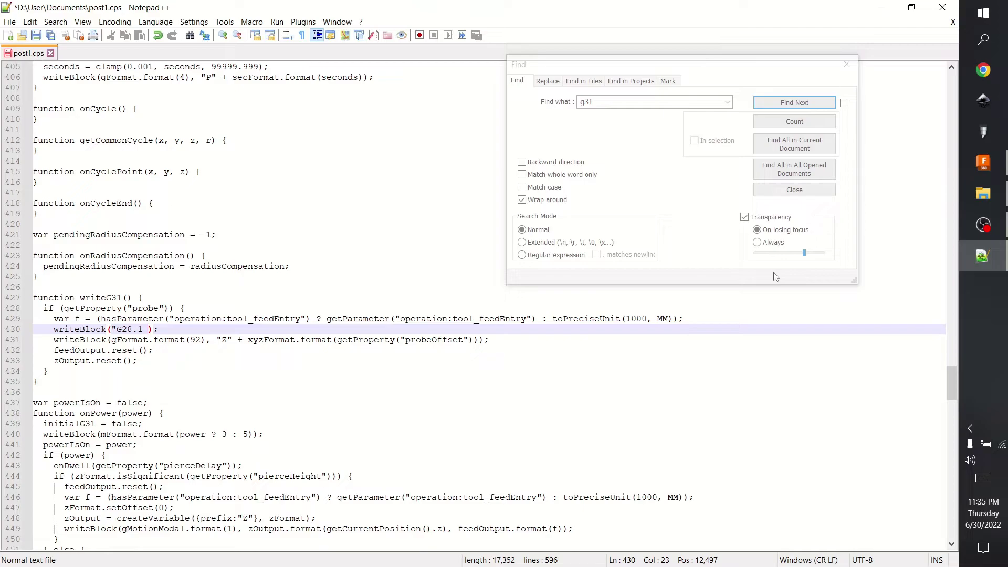
pyautogui.write('Z')
pyautogui.write('0')
pyautogui.write('#2')
pyautogui.write(']')
pyautogui.write("'")
pyautogui.press('BackSpace')
pyautogui.write('"')
pyautogui.moveTo(452, 255); pyautogui.dragTo(451, 266)
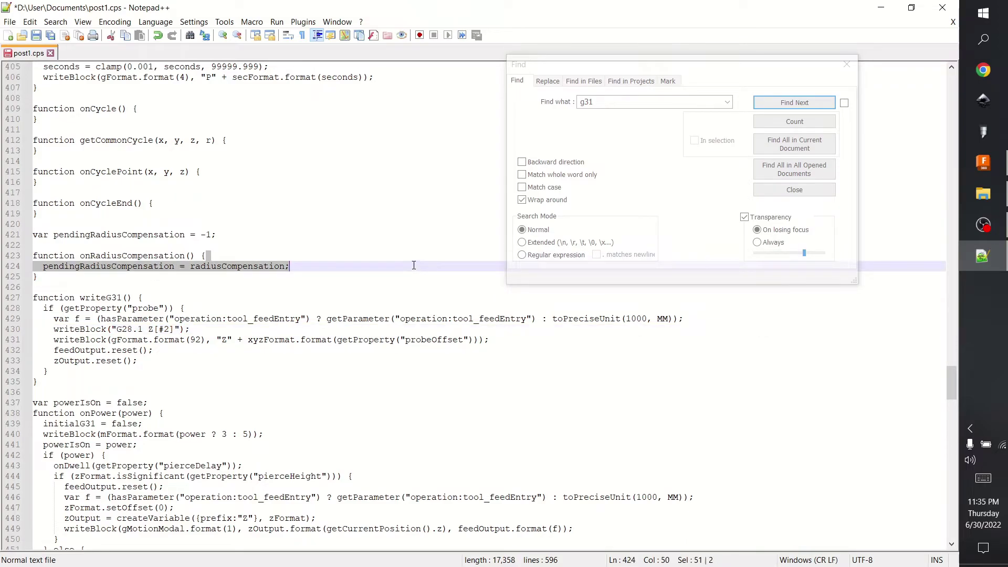
# Save the post as post3.cps with All types, then delete the pendingRadiusCompensation line 424.
pyautogui.click(8, 22)
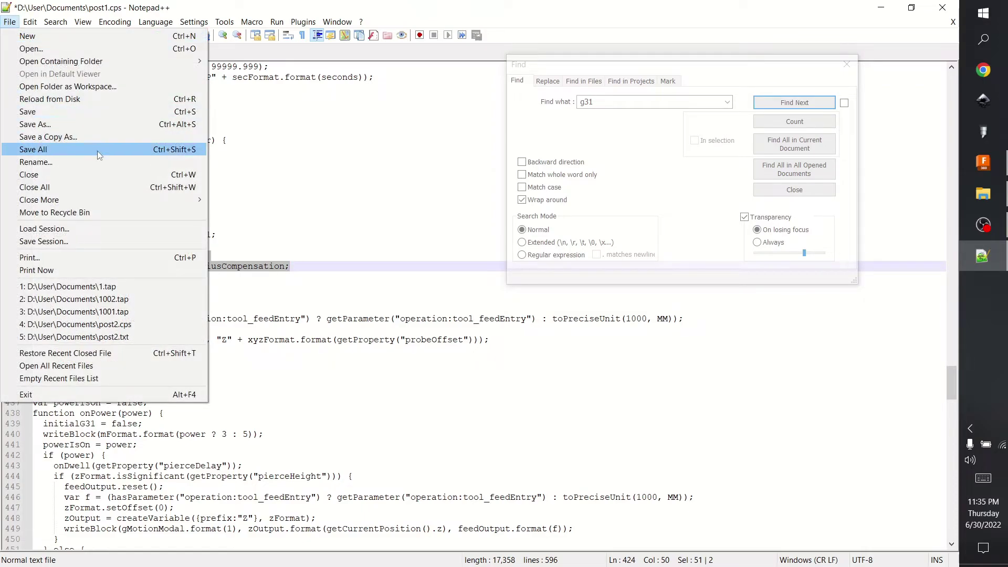
pyautogui.click(94, 124)
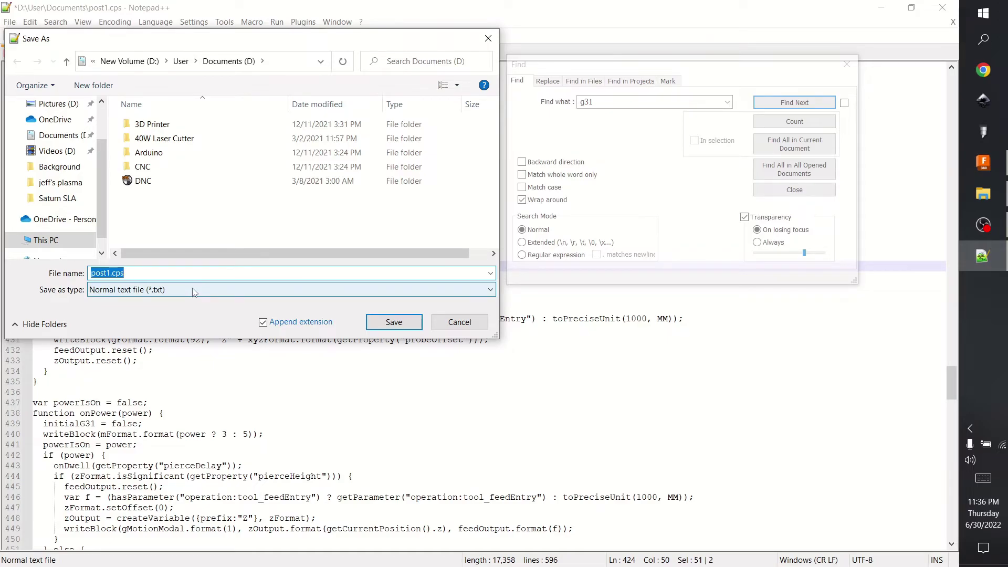
pyautogui.click(192, 295)
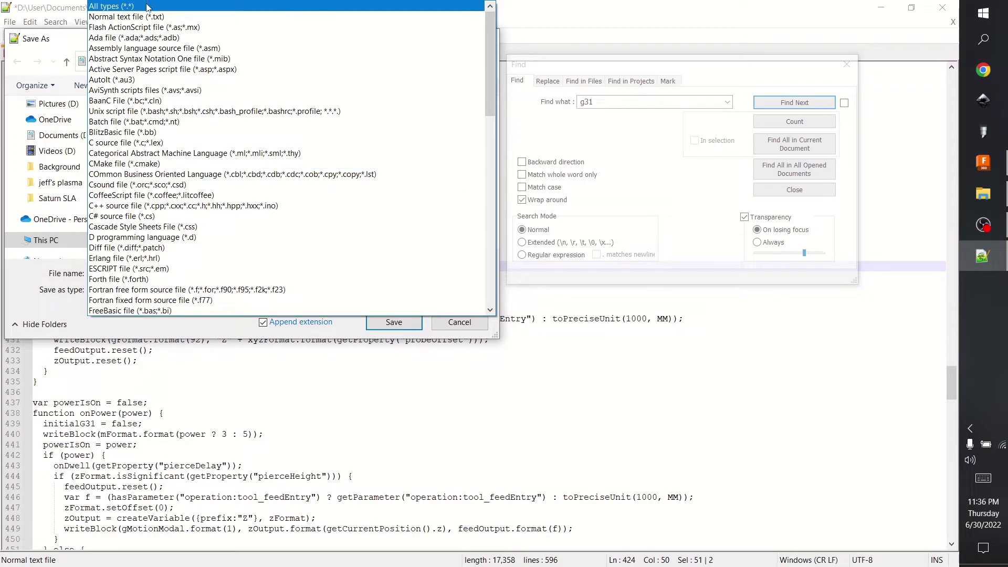
pyautogui.click(156, 5)
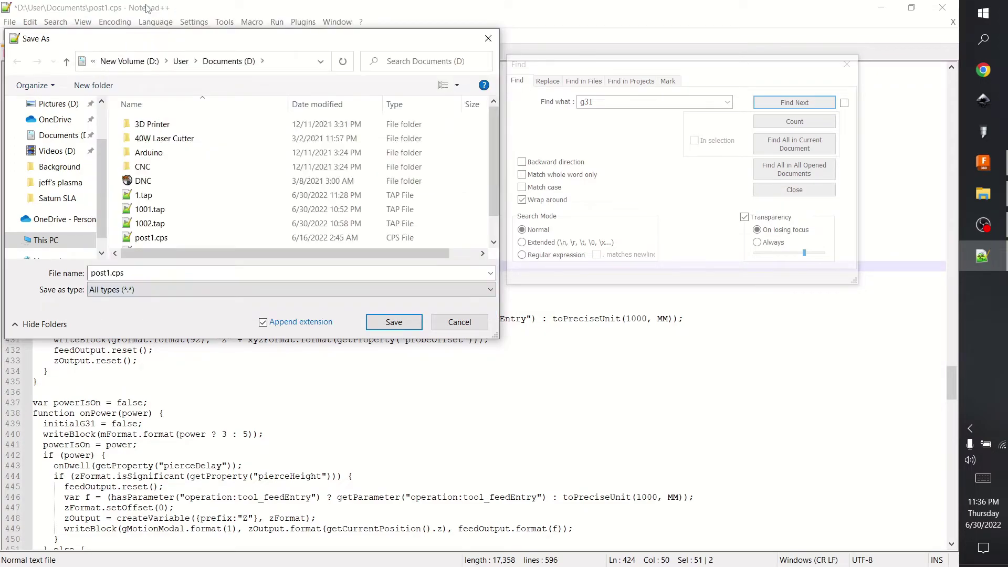
pyautogui.click(109, 273)
pyautogui.click(110, 273)
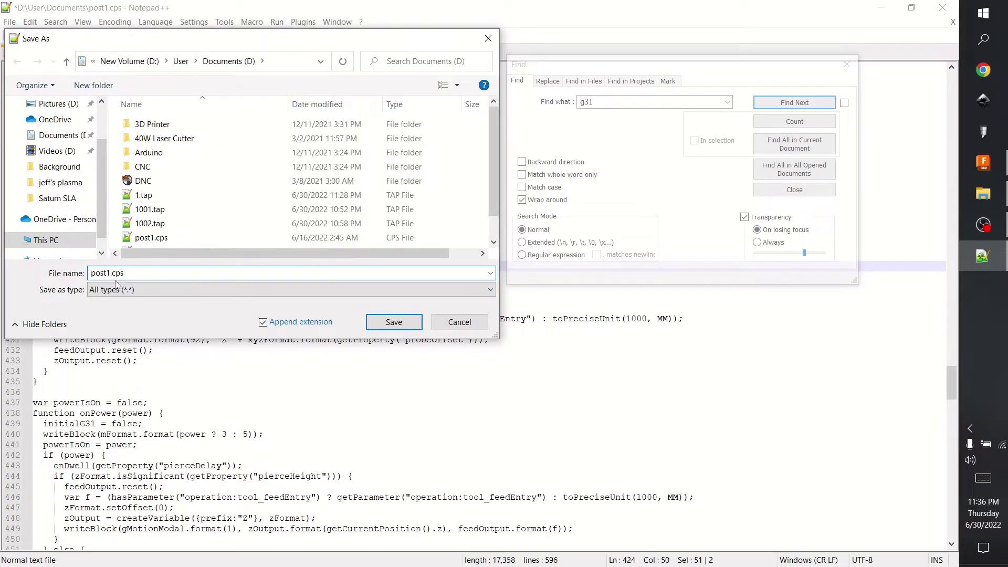
pyautogui.press('BackSpace')
pyautogui.write('3')
pyautogui.press('Return')
pyautogui.press('Delete')
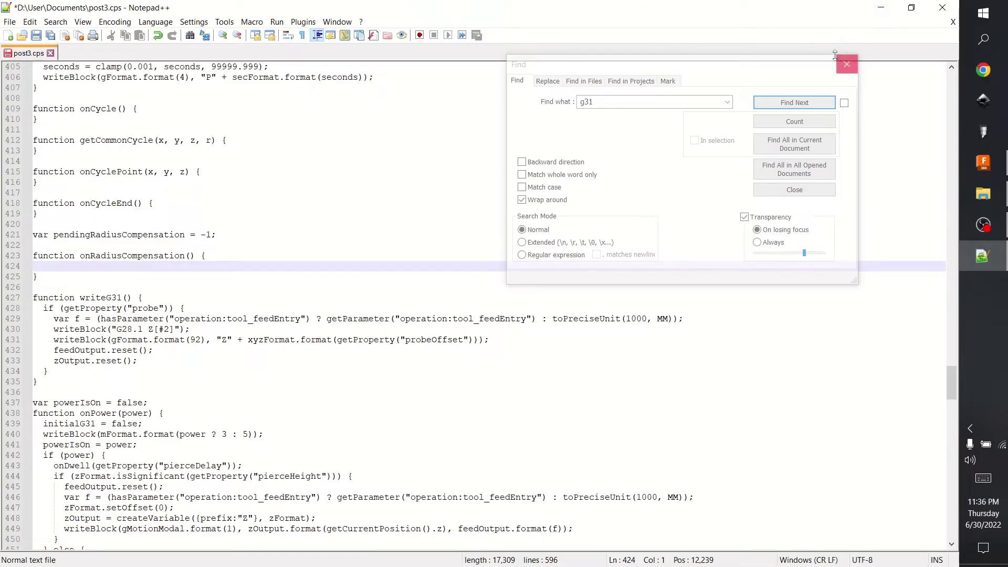
# Save the edits to post3.cps and close Notepad++.
pyautogui.click(848, 62)
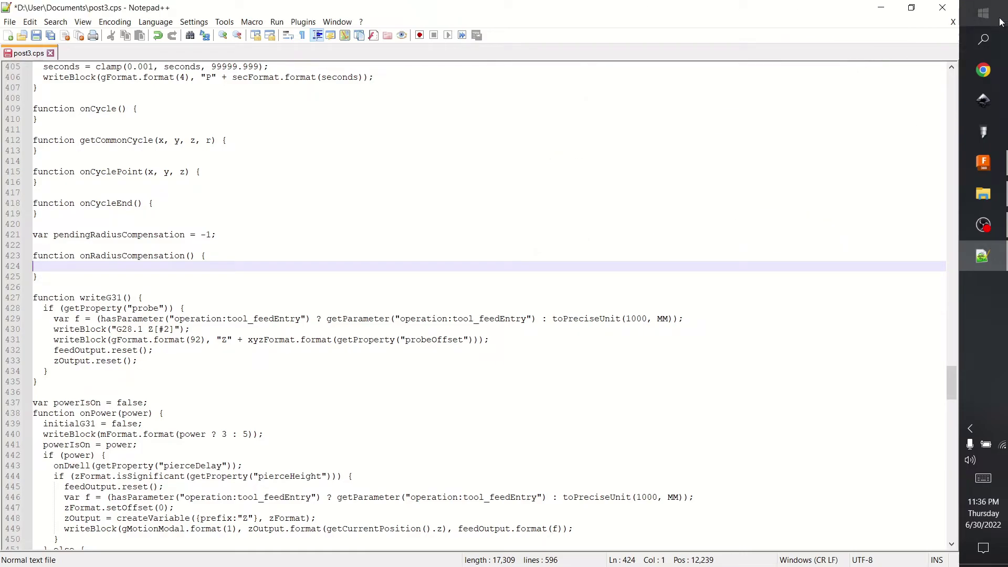
pyautogui.hotkey('ctrl', 's')
pyautogui.click(951, 7)
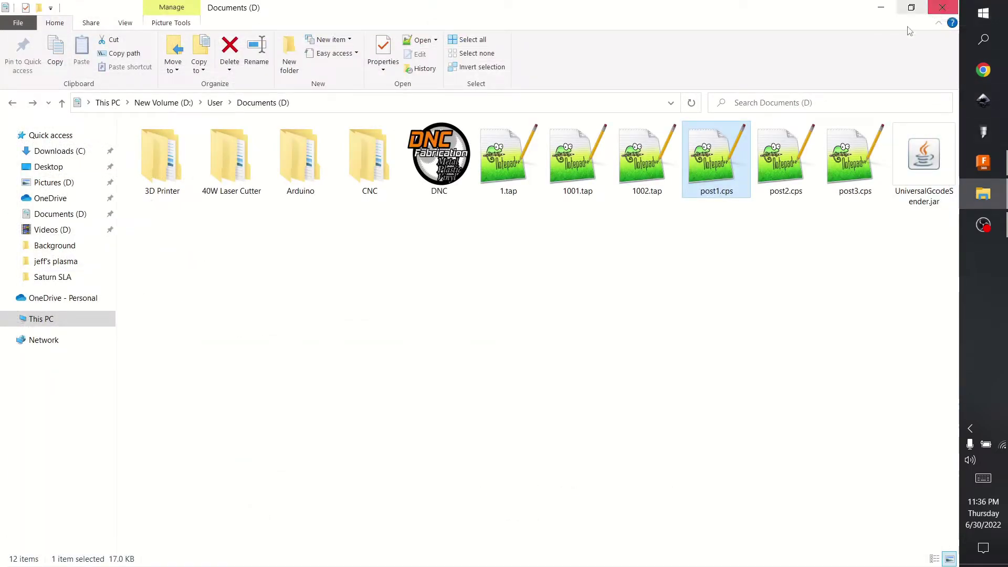
# Delete 1001.tap and 1002.tap from Documents, then go back to Fusion 360.
pyautogui.moveTo(554, 230); pyautogui.dragTo(655, 192)
pyautogui.press('Delete')
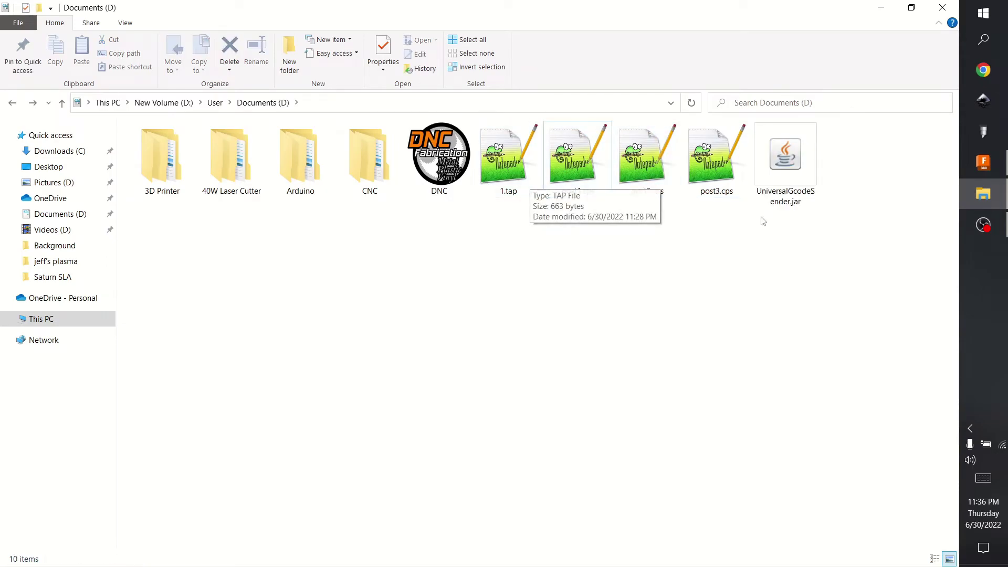
pyautogui.click(984, 163)
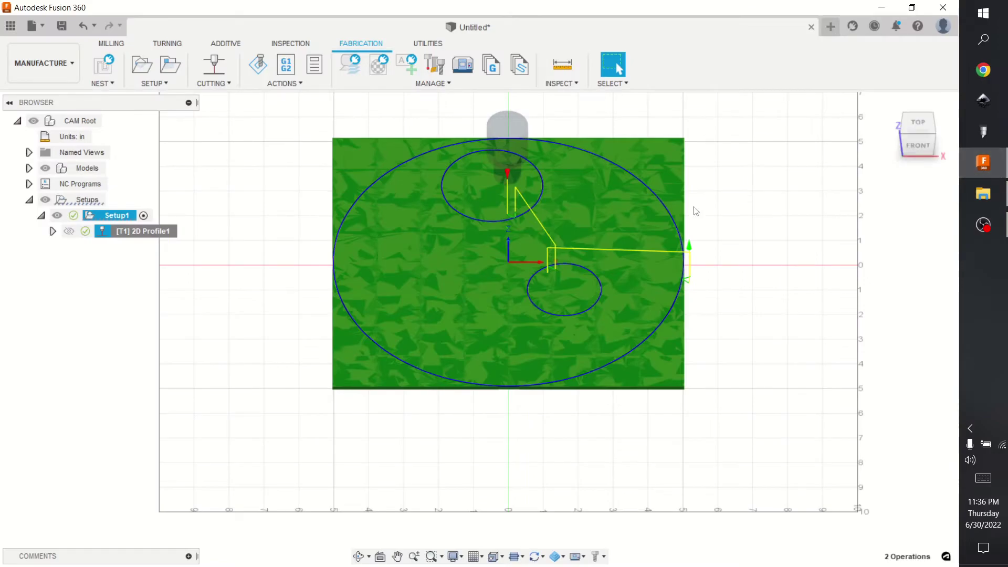
# Start post processing 2D Profile1 and browse the Local post library.
pyautogui.rightClick(152, 235)
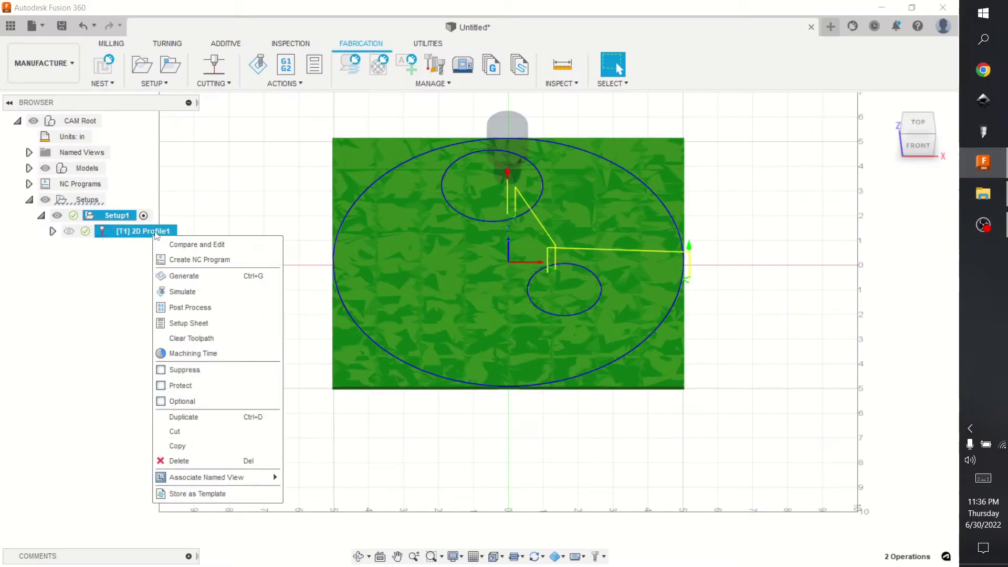
pyautogui.click(176, 308)
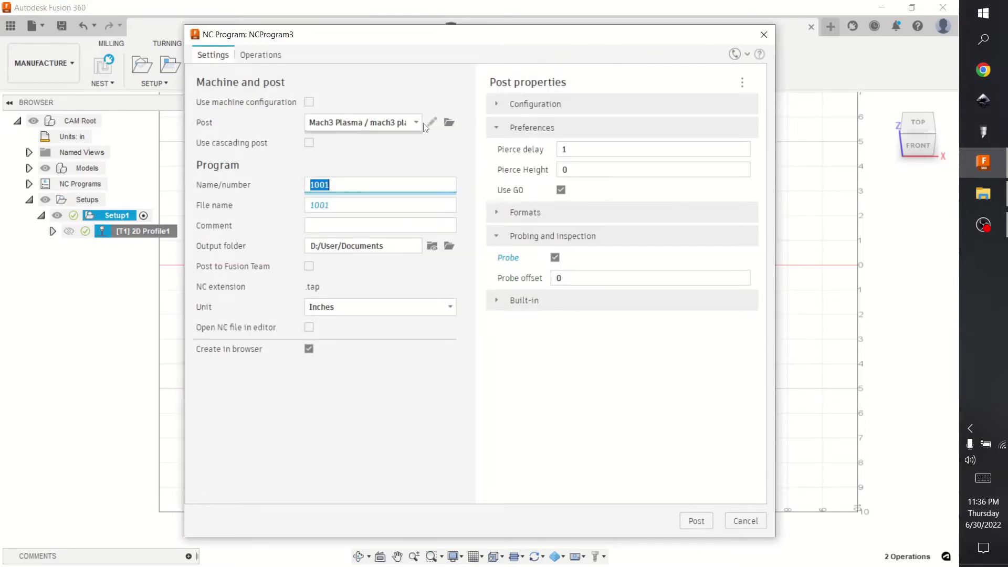
pyautogui.click(450, 123)
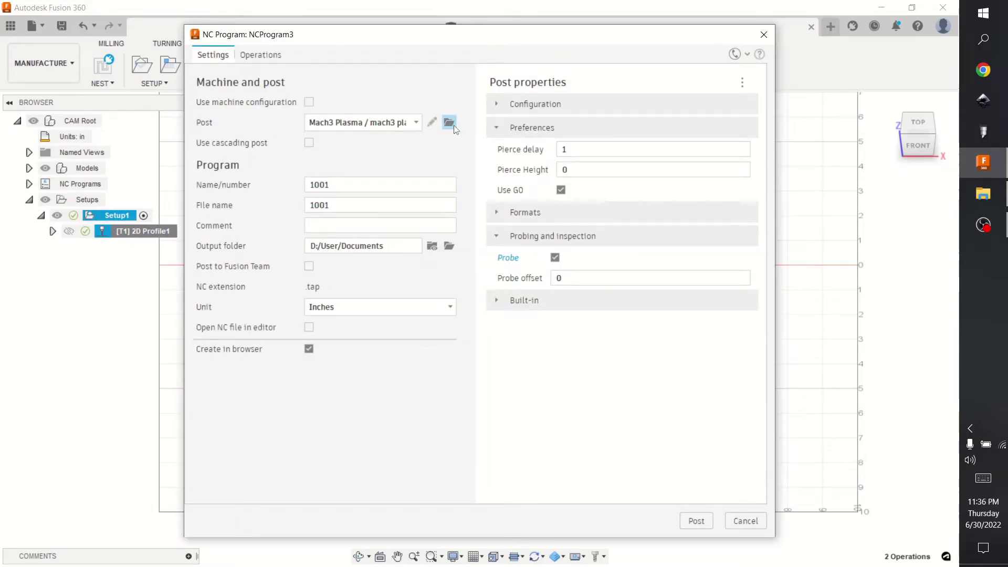
pyautogui.click(450, 123)
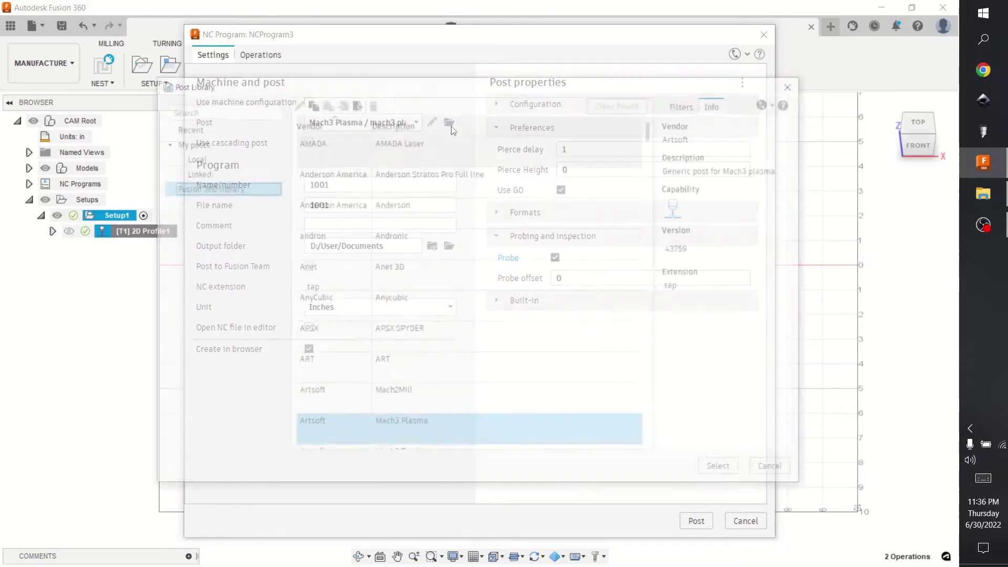
pyautogui.click(212, 156)
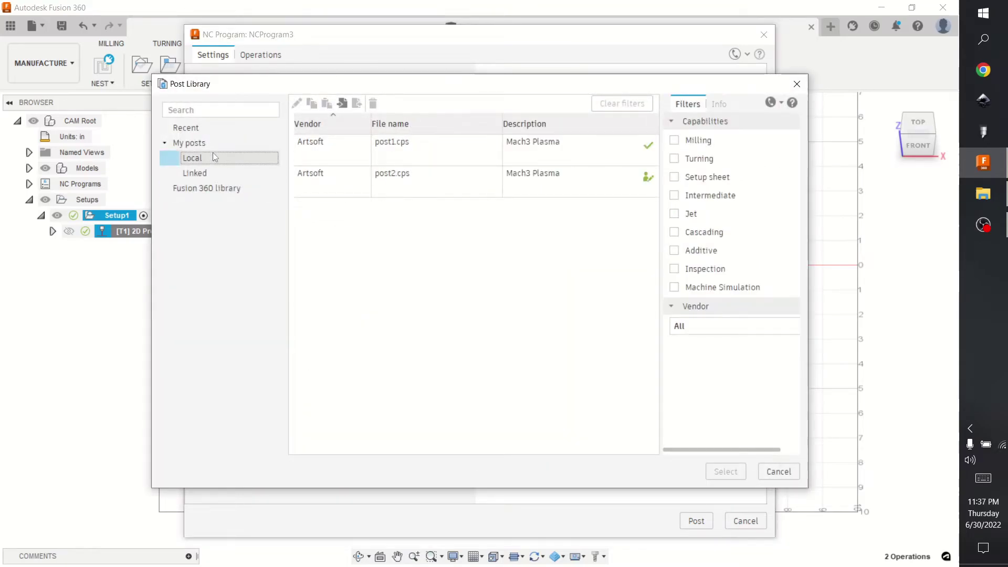
# Import post3.cps into the local posts and select it for the NC program.
pyautogui.click(347, 102)
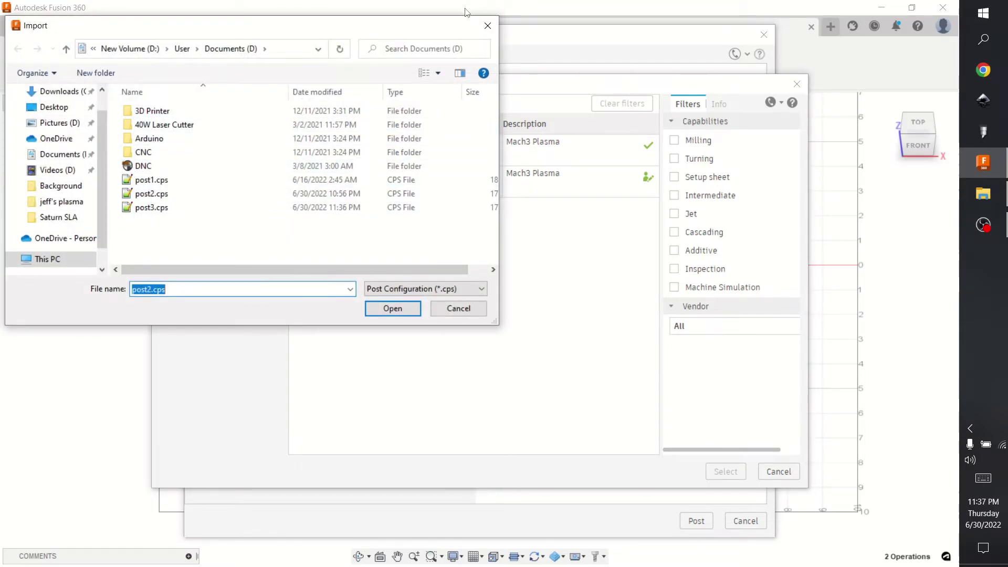
pyautogui.click(488, 25)
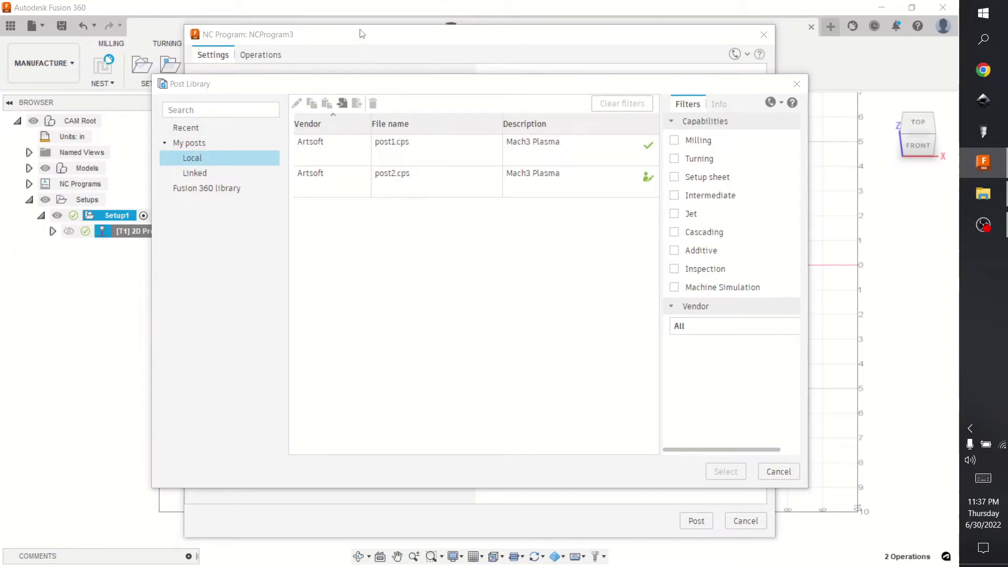
pyautogui.click(342, 104)
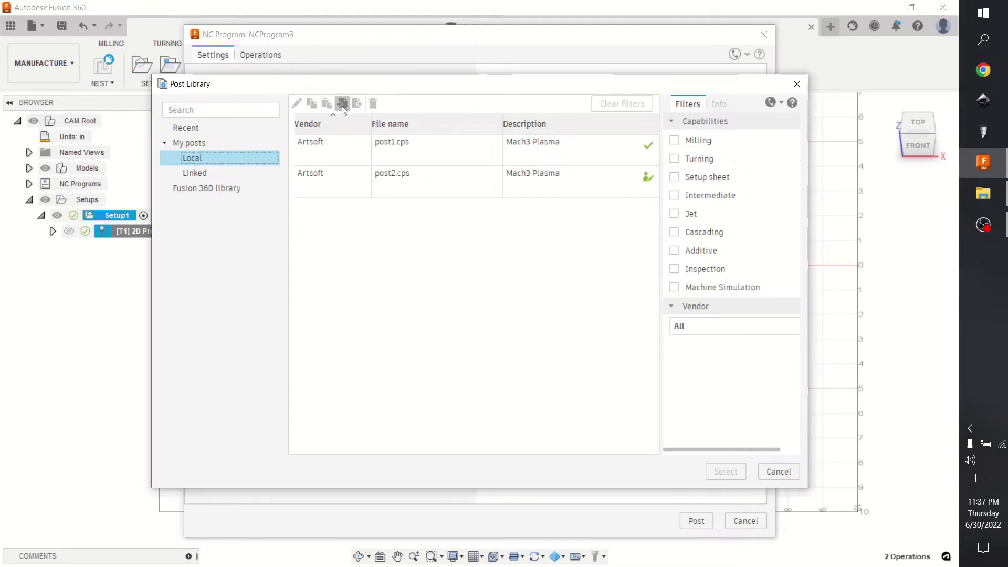
pyautogui.click(341, 104)
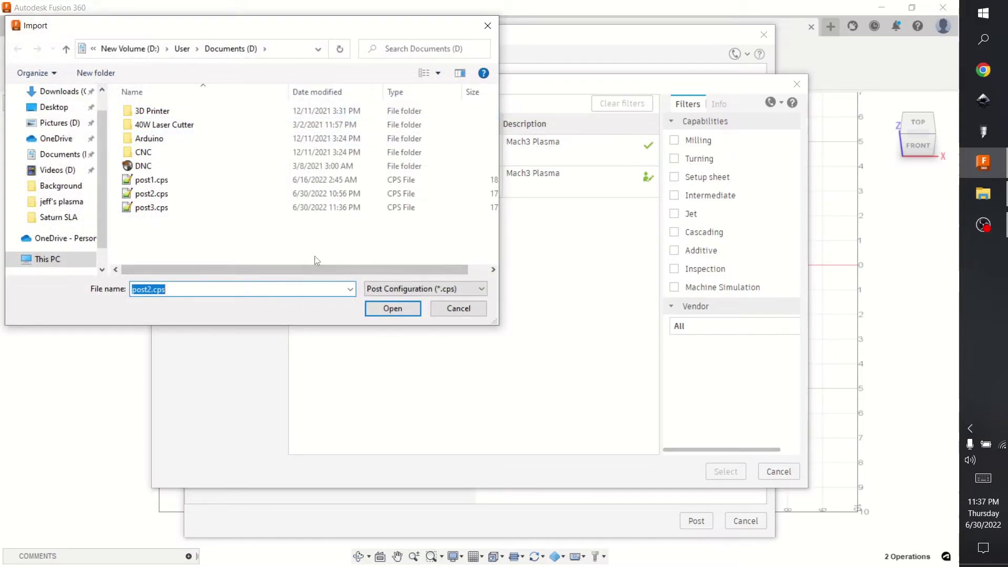
pyautogui.doubleClick(329, 209)
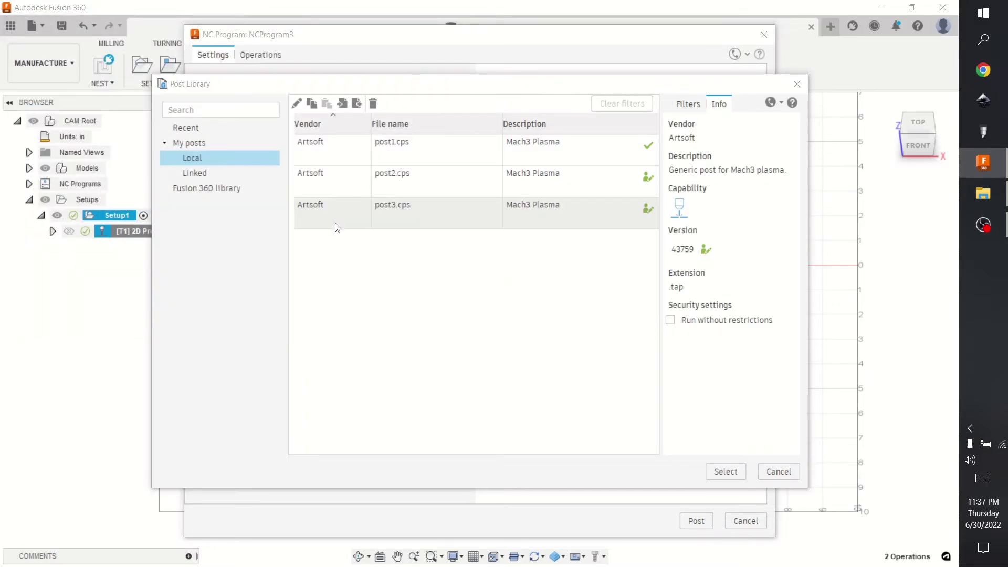
pyautogui.click(733, 472)
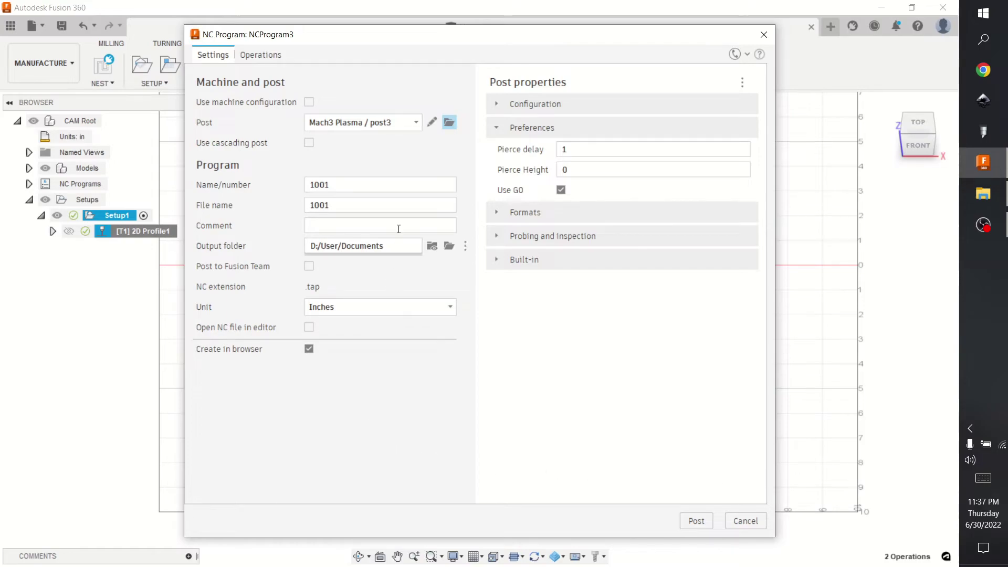
# Rename the program to NEW, enable Probe under Probing and inspection, and post it.
pyautogui.click(376, 190)
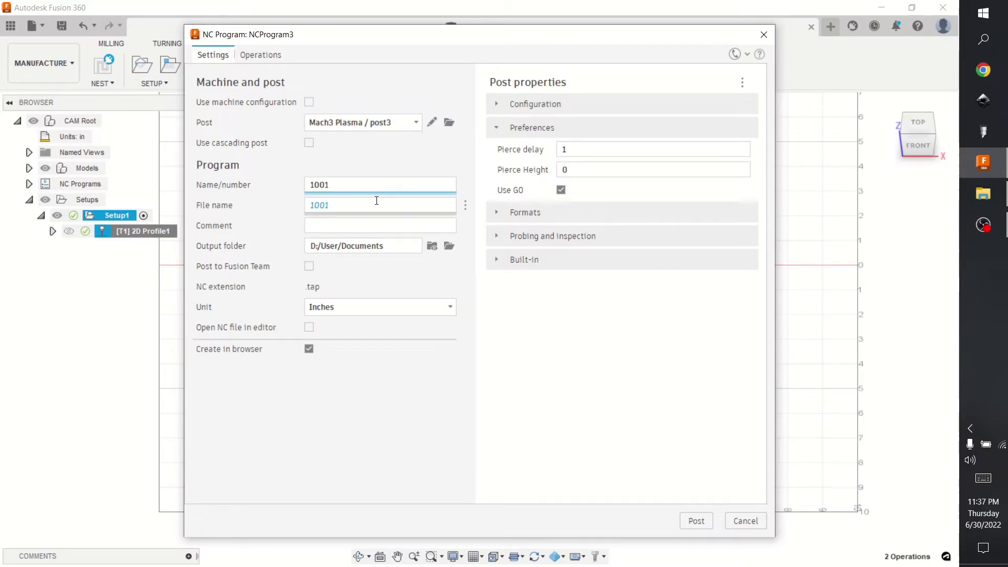
pyautogui.press('BackSpace')
pyautogui.press('BackSpace')
pyautogui.press('BackSpace')
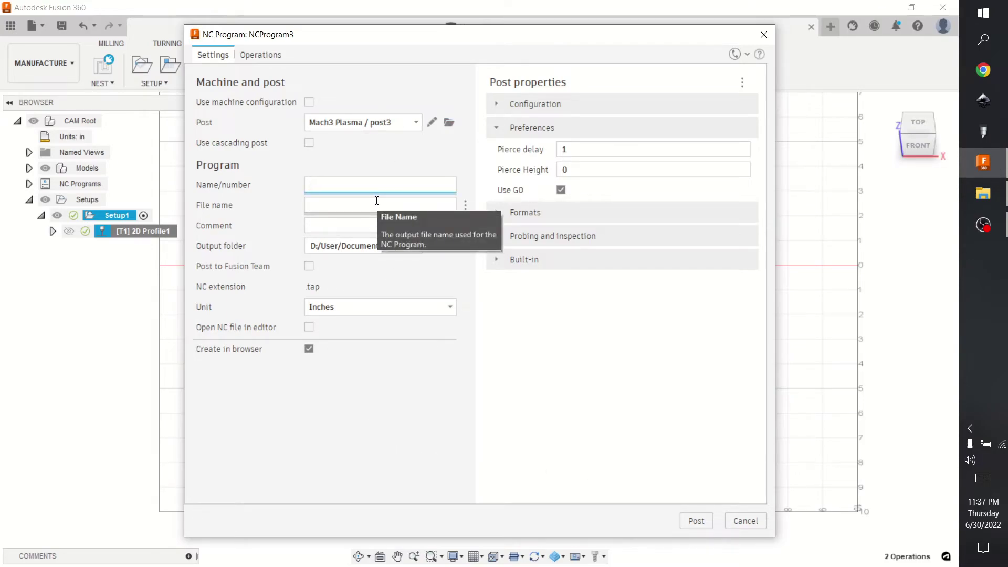
pyautogui.write('NEW')
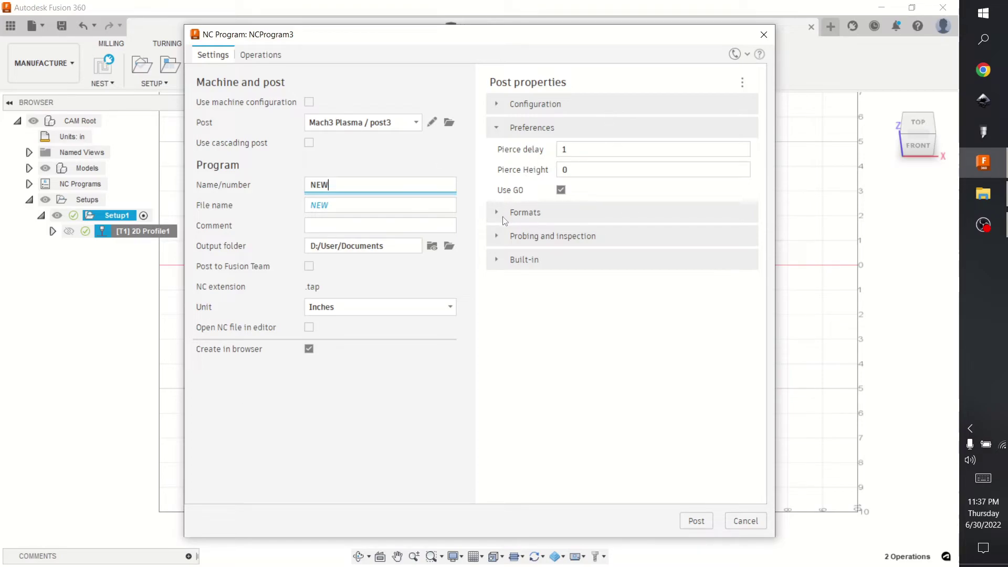
pyautogui.click(500, 235)
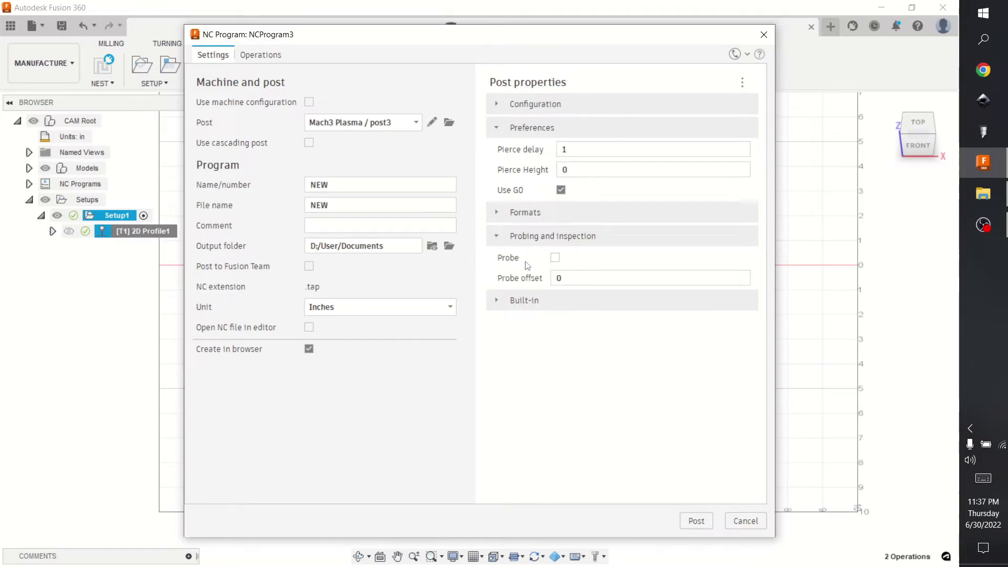
pyautogui.click(555, 258)
pyautogui.click(691, 520)
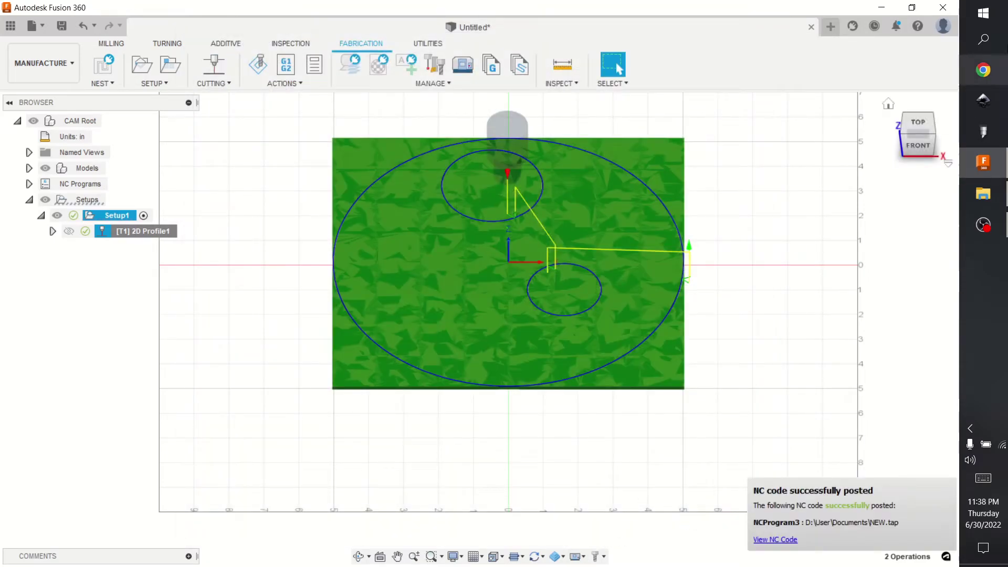
# Open 1.tap from Documents and close post3.cps, discarding its unsaved changes.
pyautogui.click(983, 194)
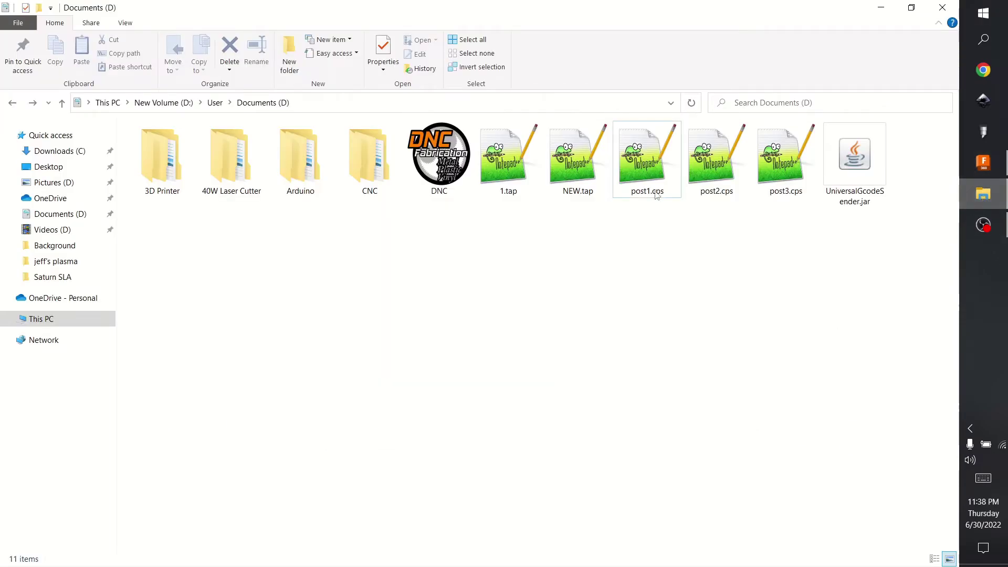
pyautogui.doubleClick(518, 174)
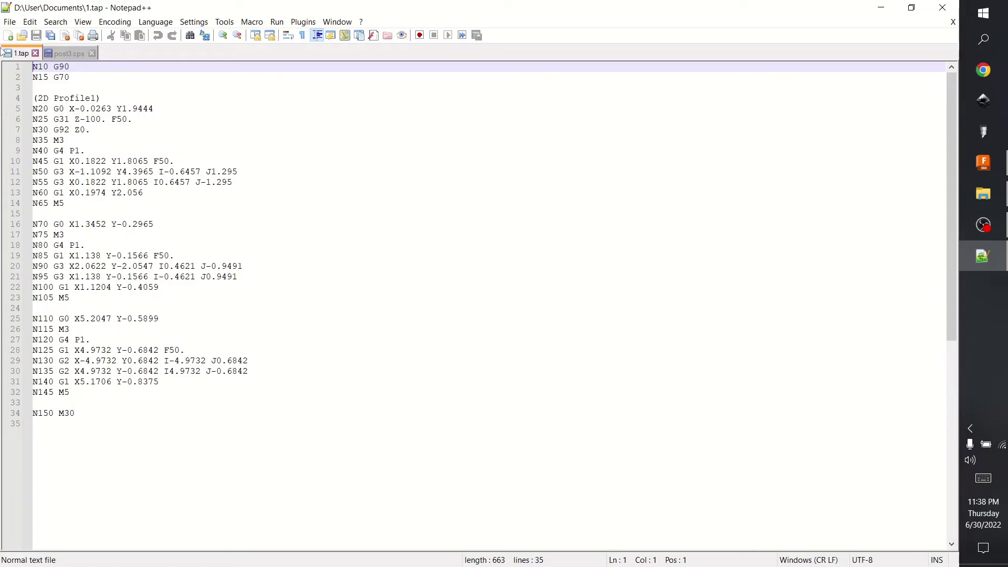
pyautogui.click(87, 53)
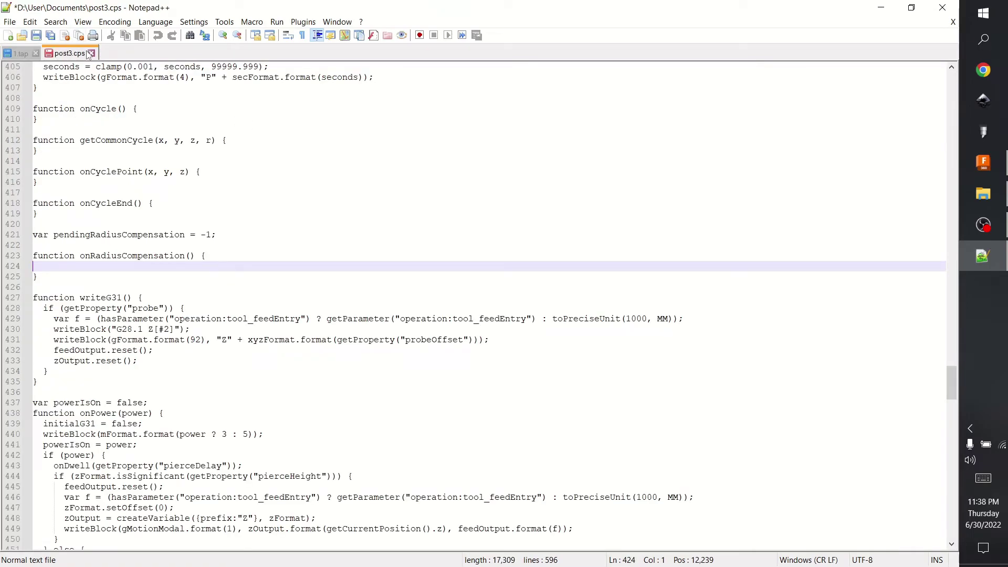
pyautogui.click(90, 53)
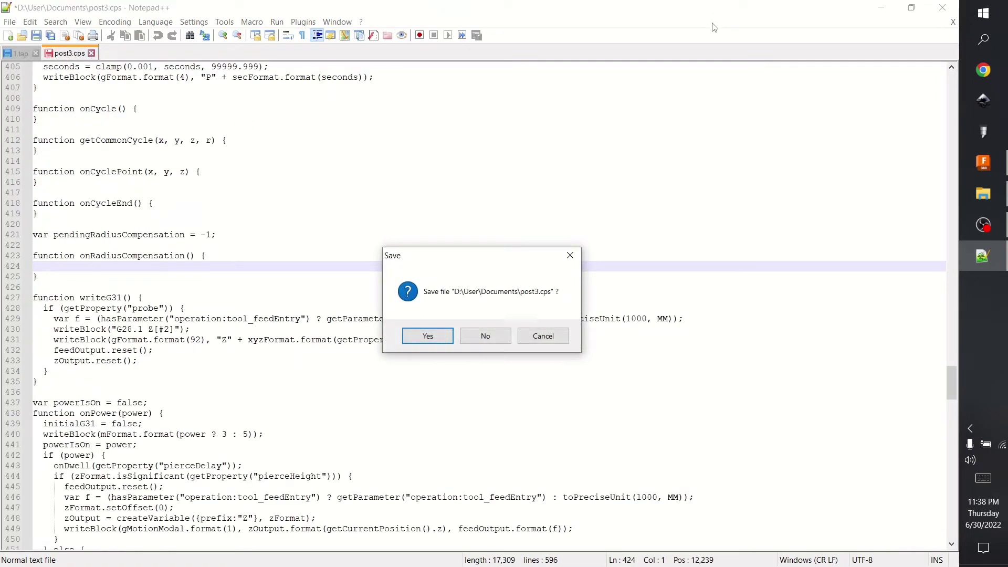
pyautogui.press('Tab')
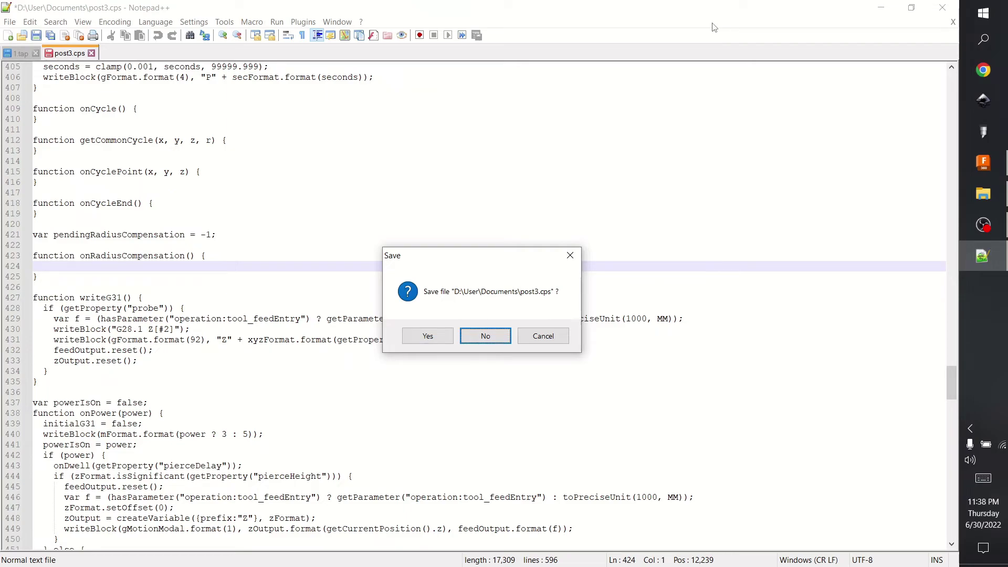
pyautogui.press('Return')
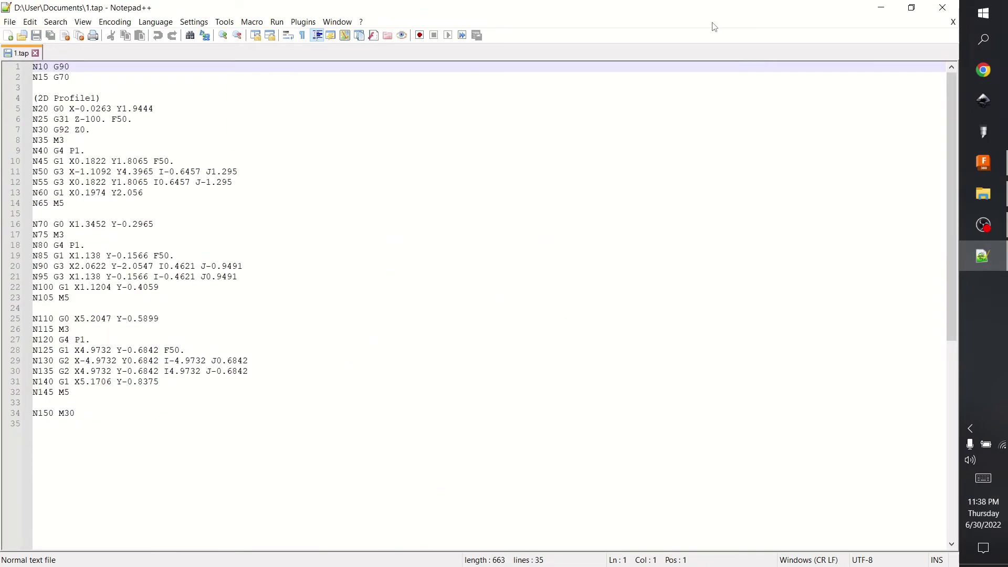
# Open NEW.tap from the Documents folder alongside 1.tap.
pyautogui.click(895, 7)
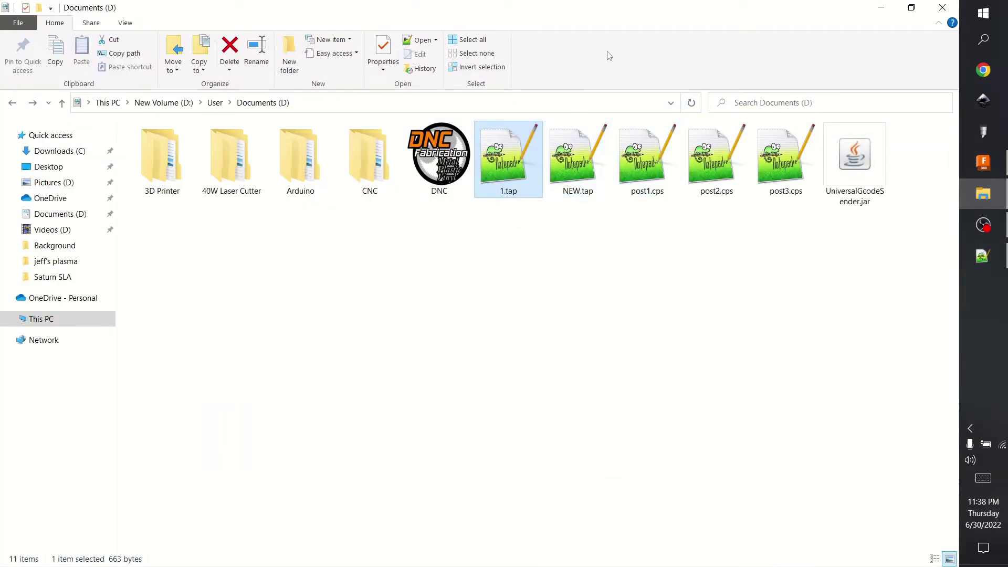
pyautogui.click(572, 185)
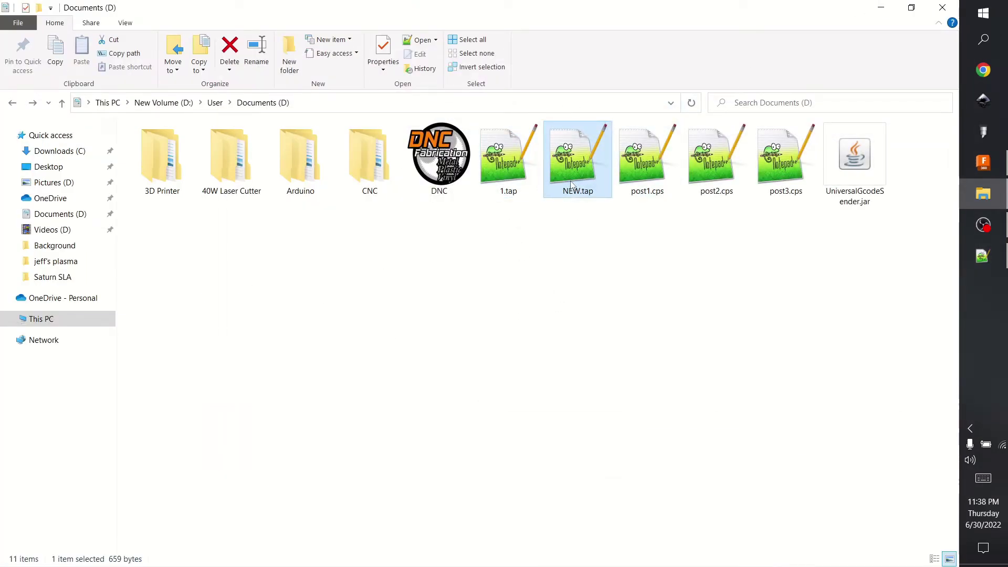
pyautogui.doubleClick(572, 182)
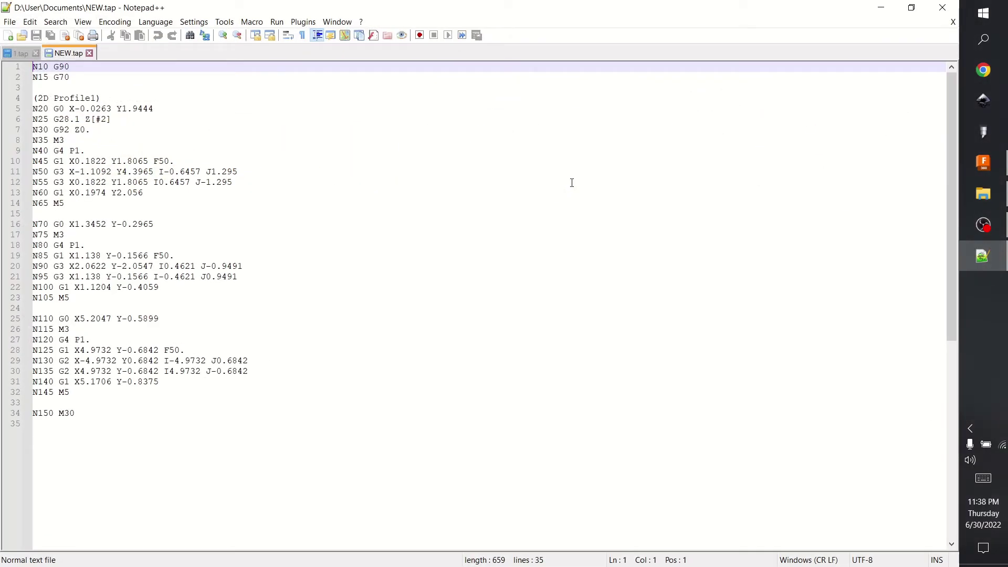
# Select the G31 Z-100. F50. probe command on line 6 of 1.tap.
pyautogui.click(8, 53)
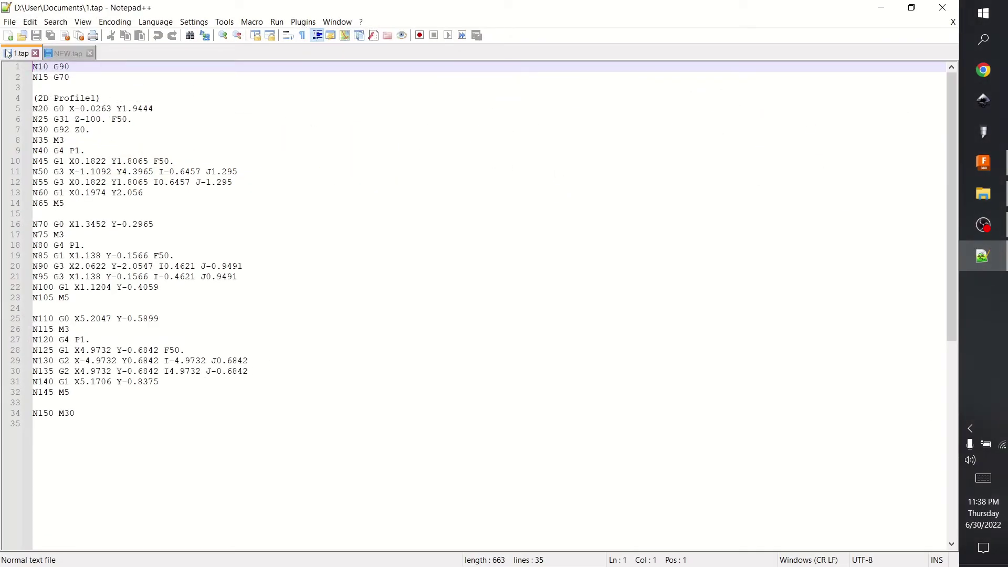
pyautogui.click(39, 85)
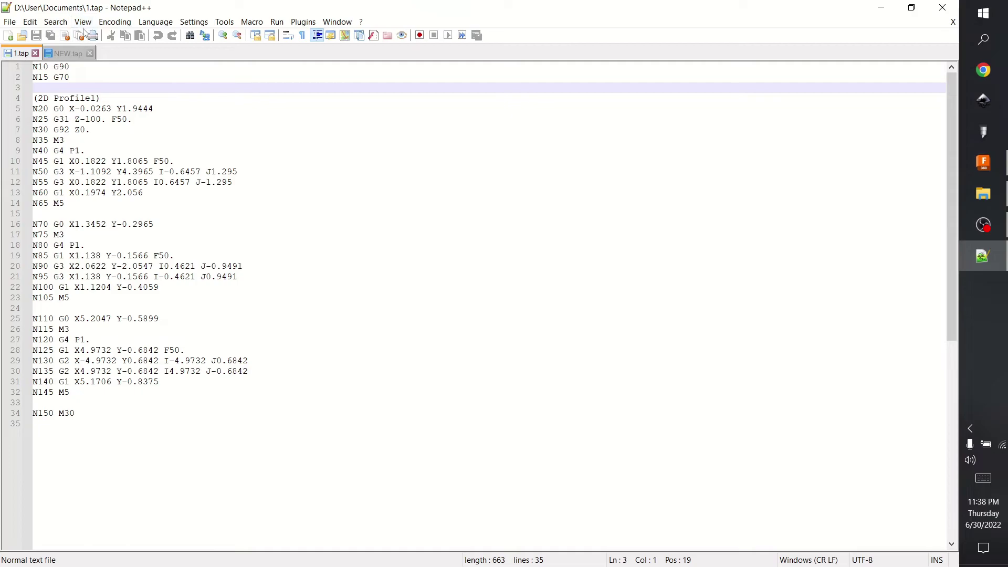
pyautogui.click(71, 55)
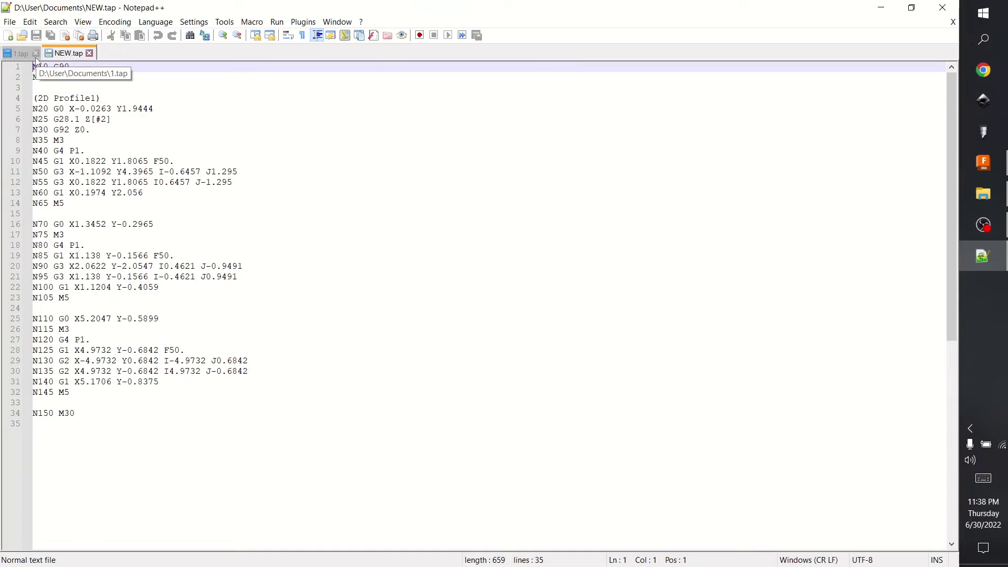
pyautogui.click(26, 55)
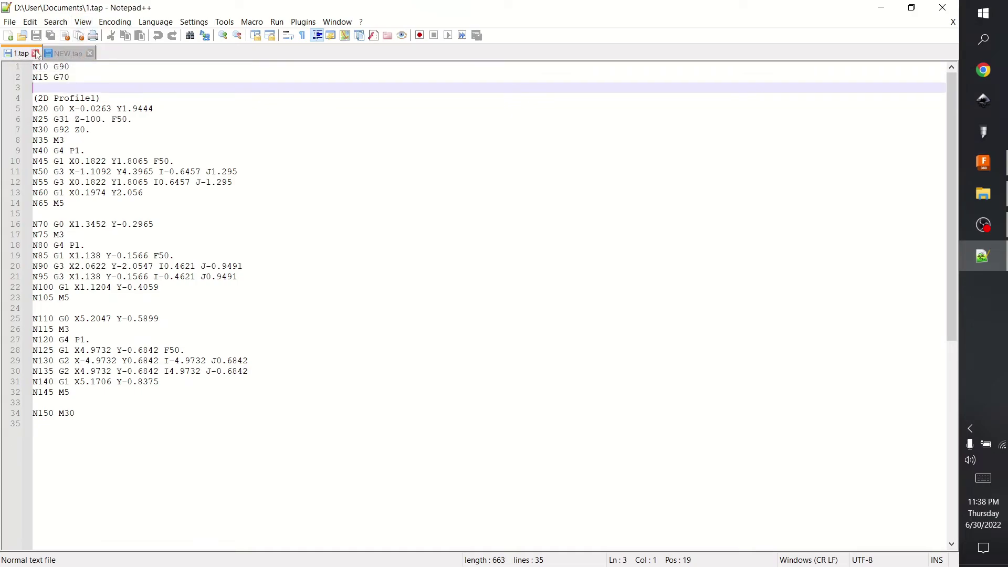
pyautogui.click(39, 120)
pyautogui.moveTo(43, 121); pyautogui.dragTo(132, 118)
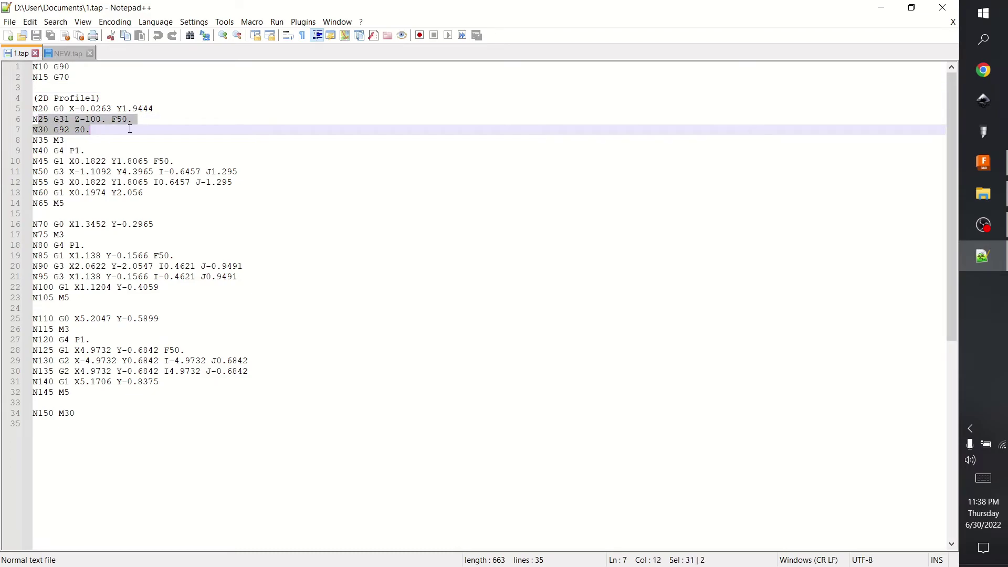
pyautogui.click(57, 66)
# Select NEW.tap's G28.1 Z[#2] probe on line 6 to compare, then return to Fusion 360.
pyautogui.click(65, 54)
pyautogui.rightClick(59, 72)
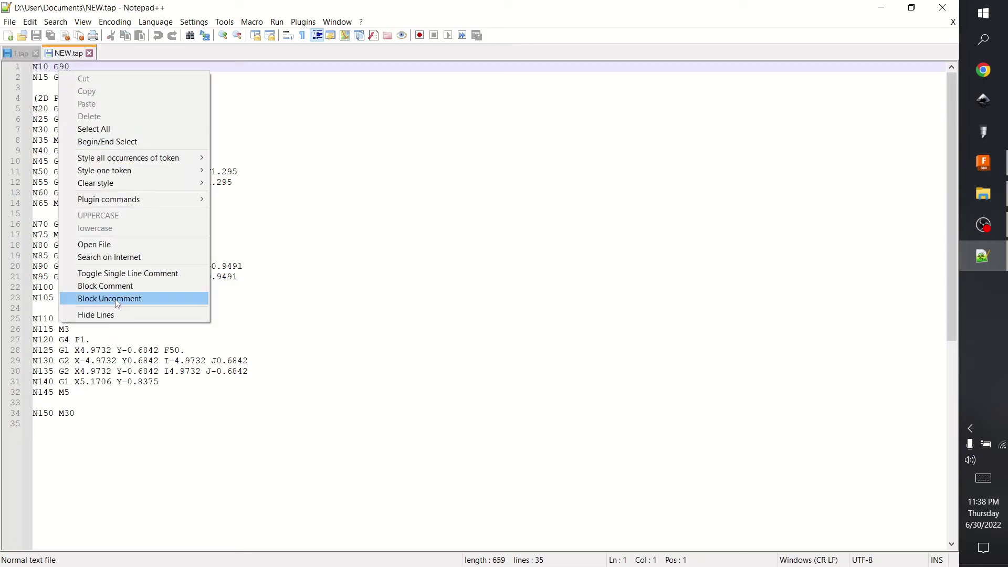
pyautogui.moveTo(328, 216); pyautogui.dragTo(315, 224)
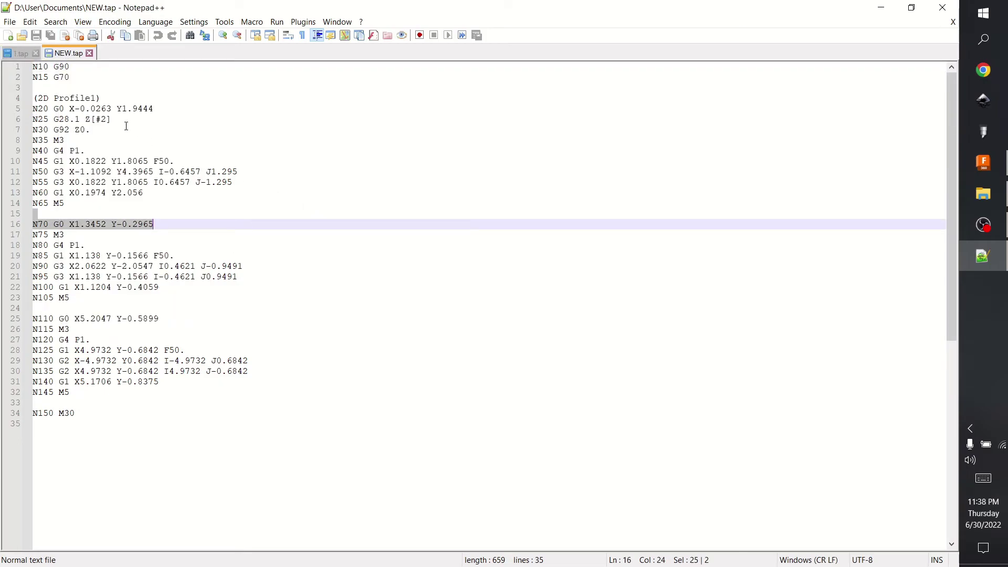
pyautogui.moveTo(125, 119); pyautogui.dragTo(49, 122)
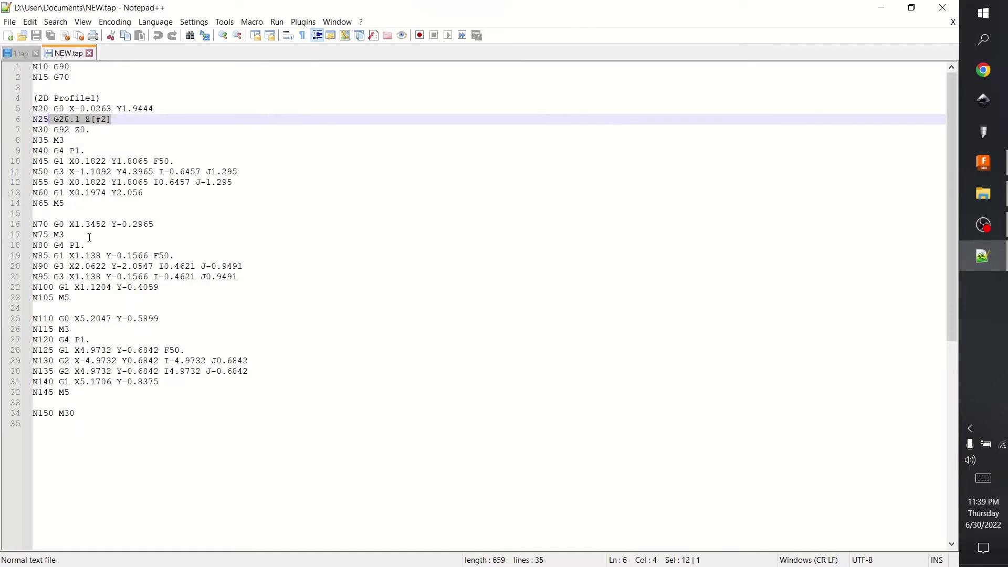
pyautogui.click(102, 152)
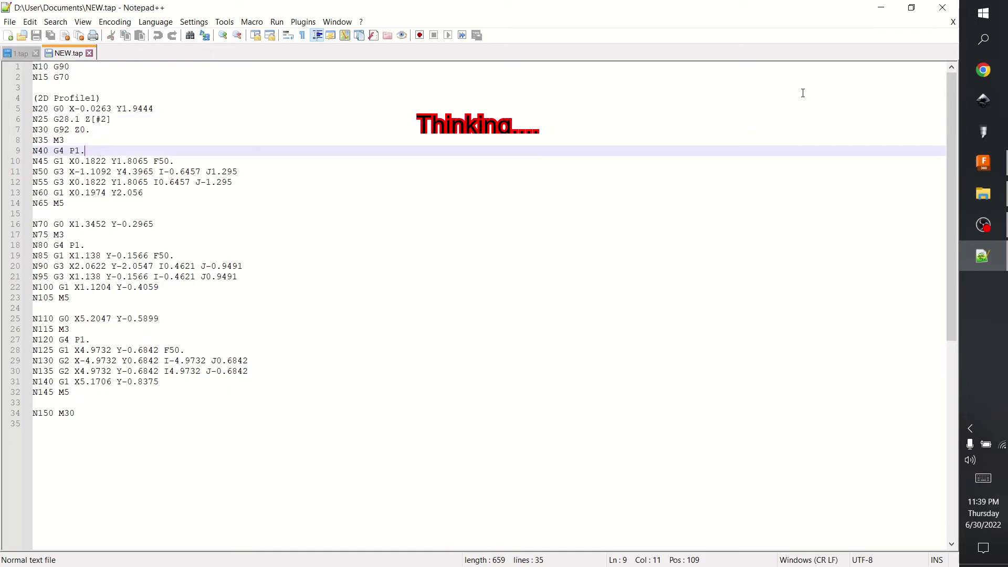
pyautogui.click(983, 163)
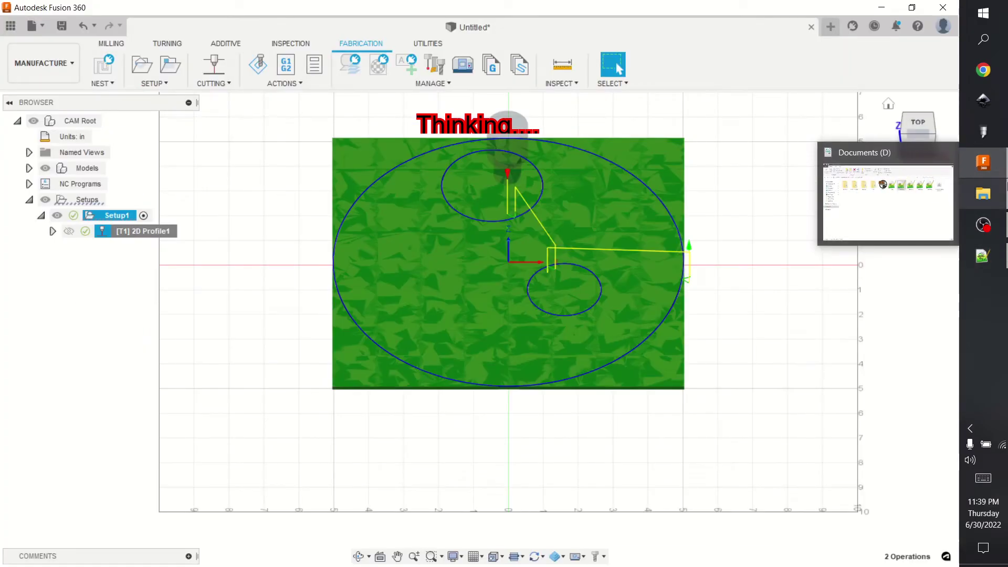
# Start post processing the 2D Profile1 toolpath.
pyautogui.click(998, 256)
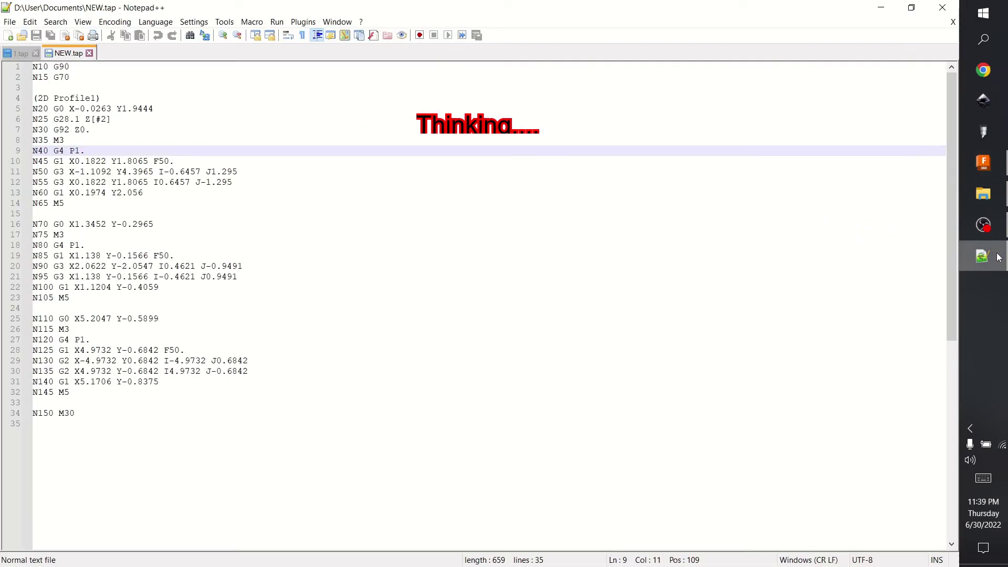
pyautogui.click(983, 163)
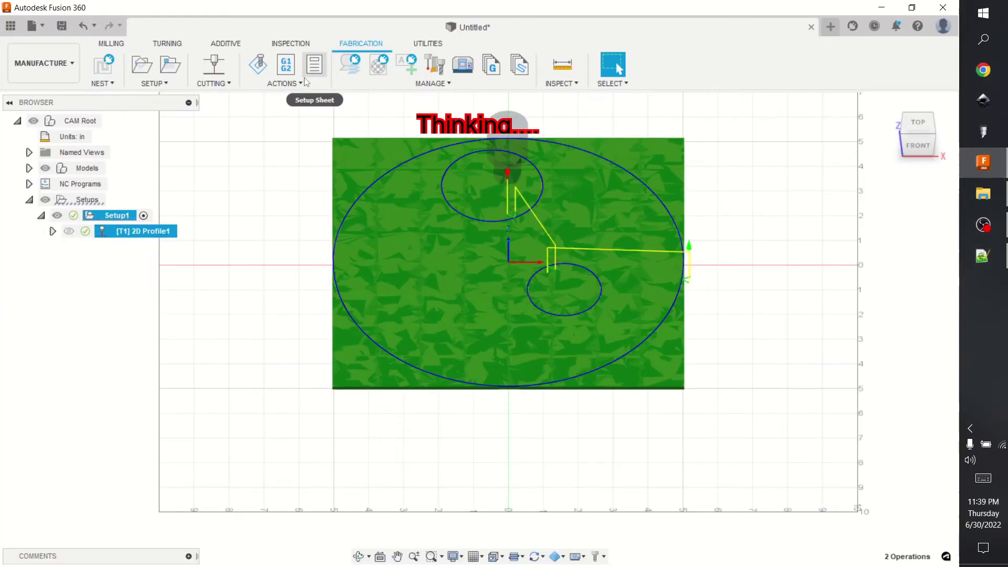
pyautogui.rightClick(157, 233)
pyautogui.click(191, 311)
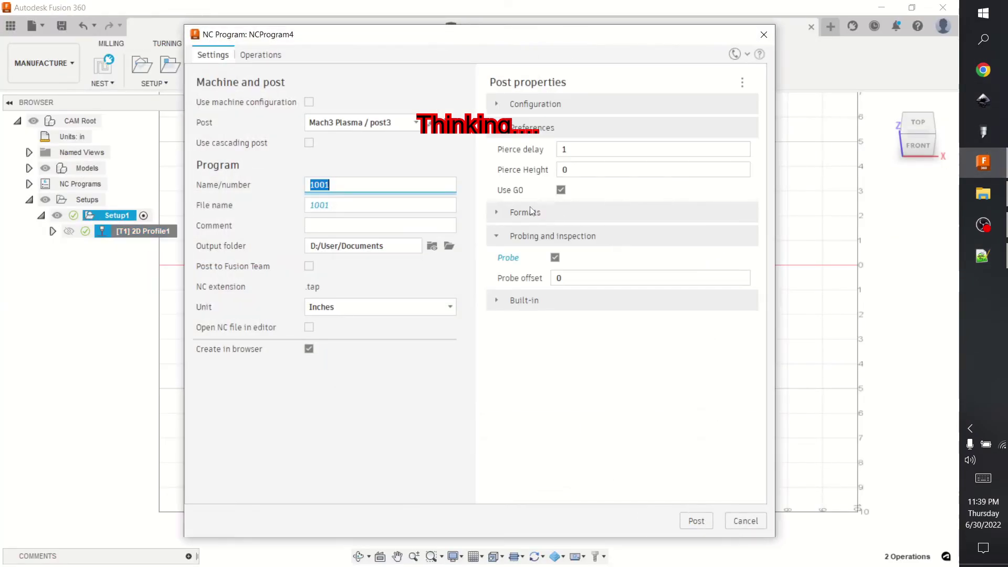
# Enable Use Z axis under Configuration and post program 1001 as 1001.tap.
pyautogui.click(523, 214)
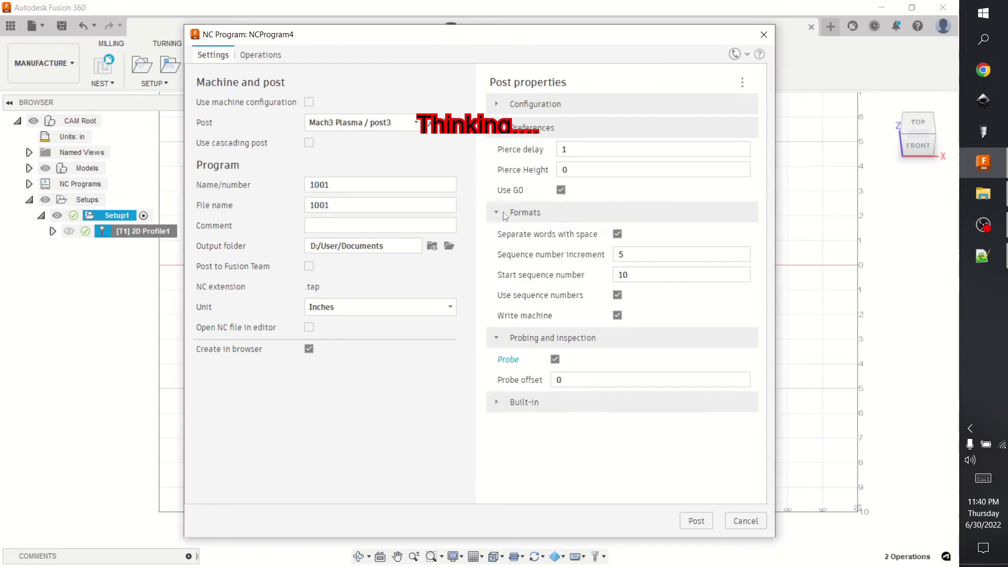
pyautogui.click(496, 405)
pyautogui.scroll(-2, 558, 376)
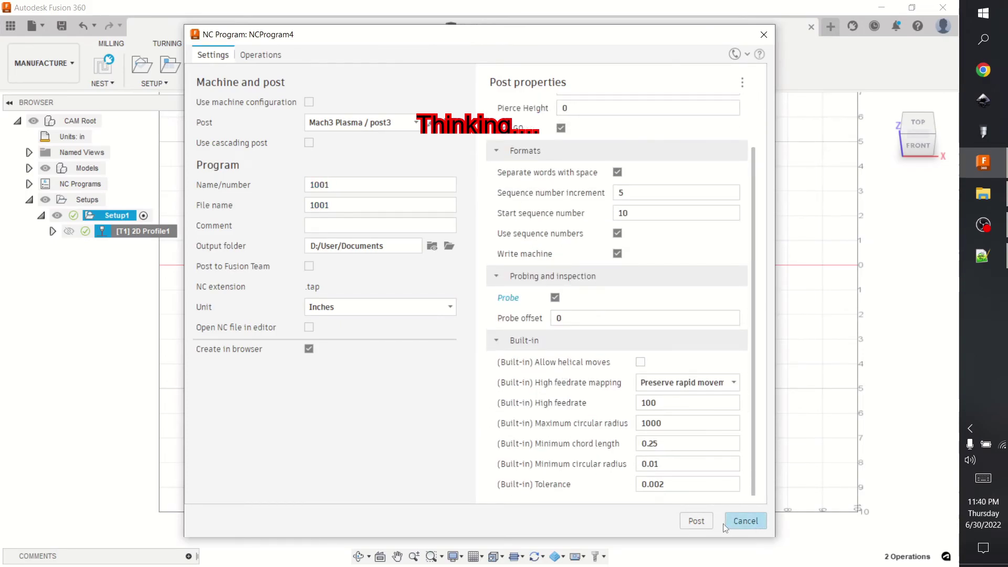
pyautogui.scroll(2, 592, 349)
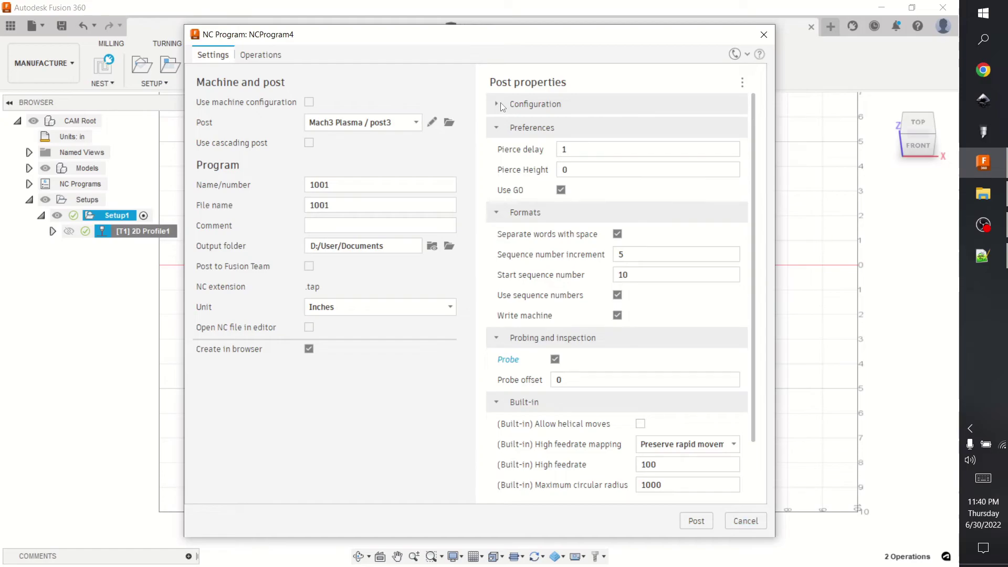
pyautogui.click(499, 103)
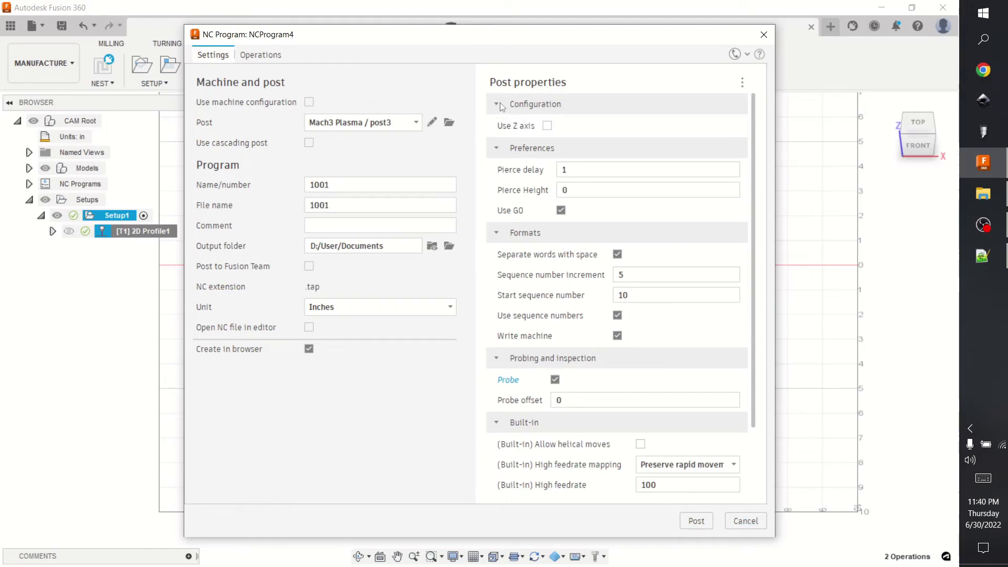
pyautogui.click(546, 125)
pyautogui.click(698, 519)
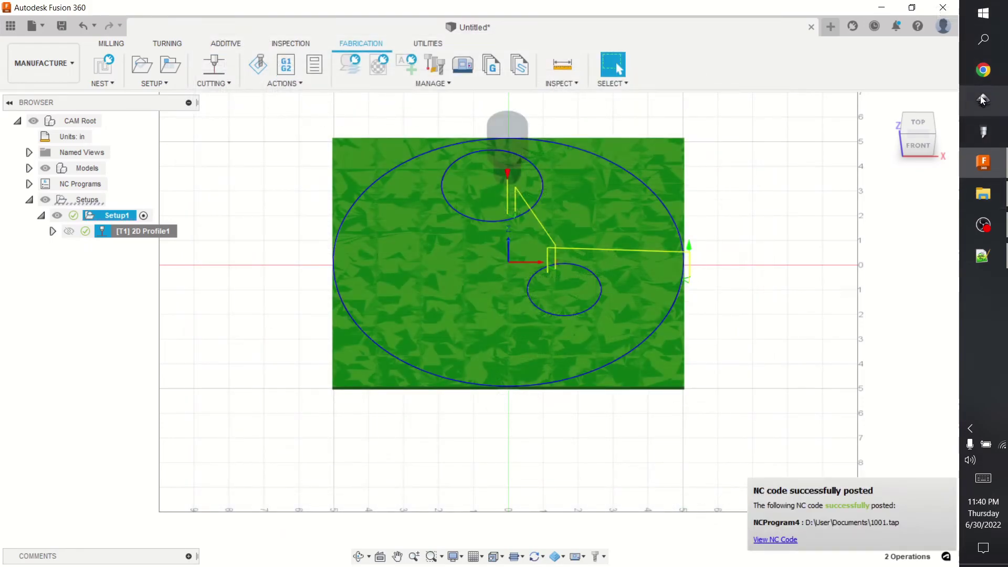
# Open 1001.tap and check the G28.1 Z[#2] probe before each of the three pierces.
pyautogui.click(983, 193)
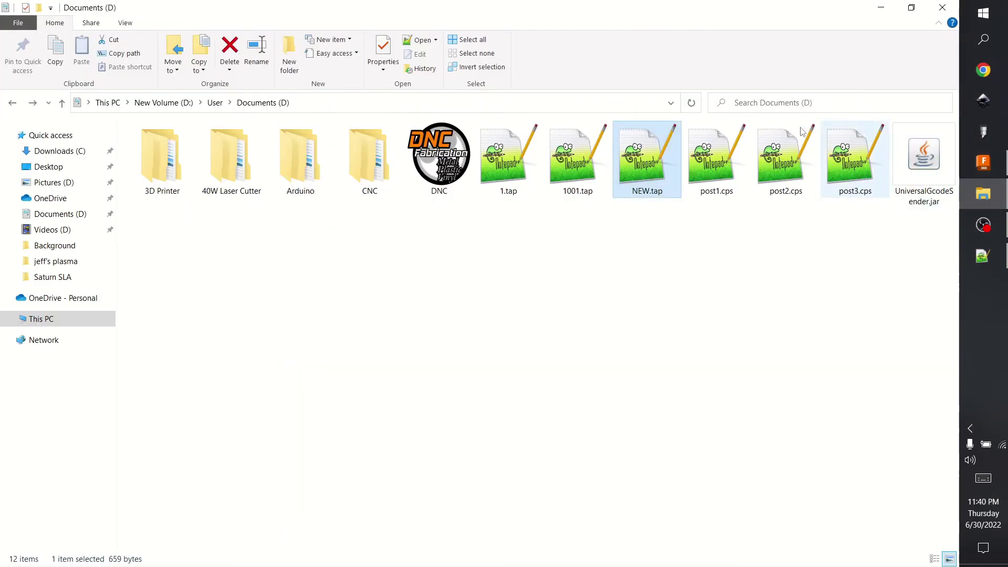
pyautogui.doubleClick(592, 154)
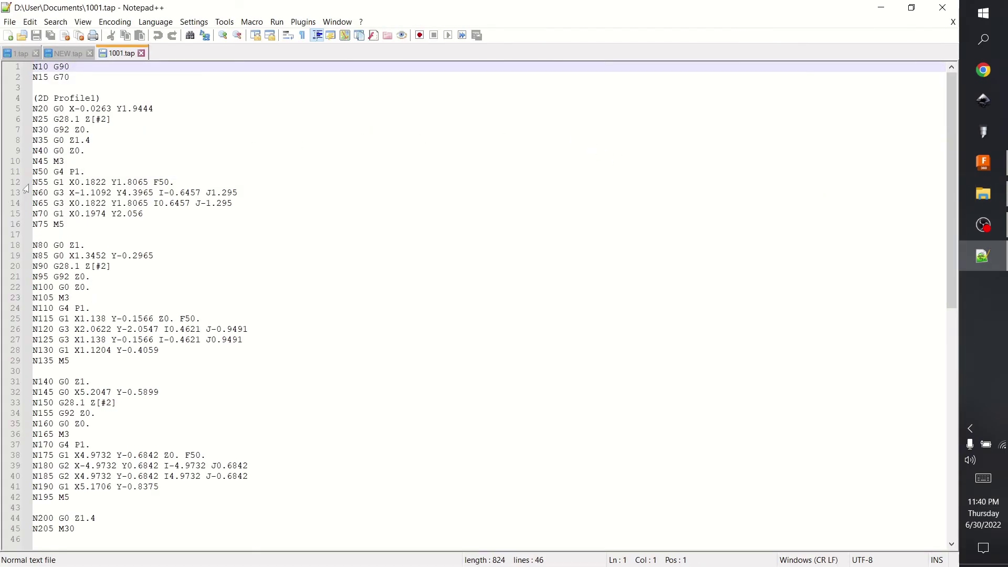
pyautogui.moveTo(62, 98); pyautogui.dragTo(204, 100)
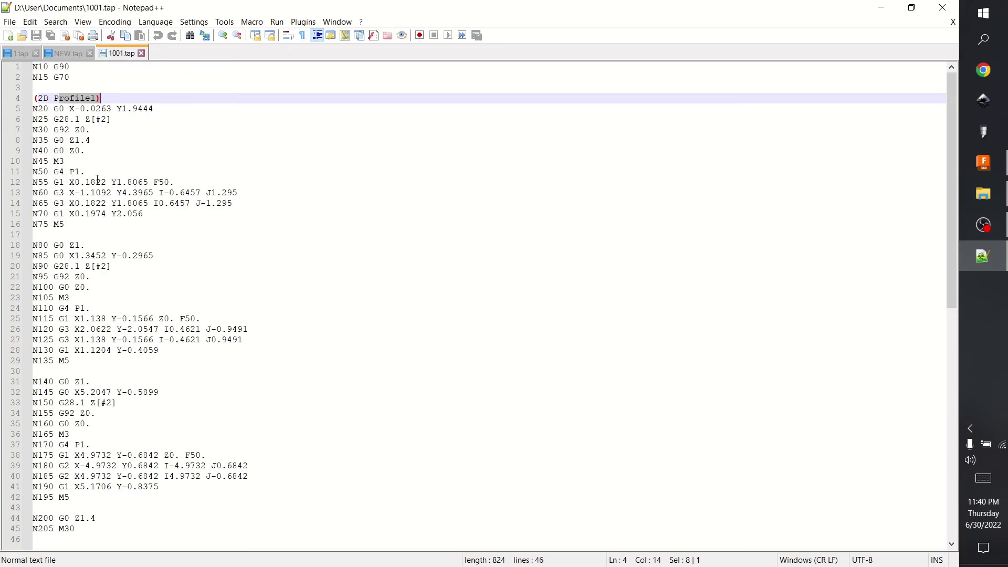
pyautogui.click(59, 121)
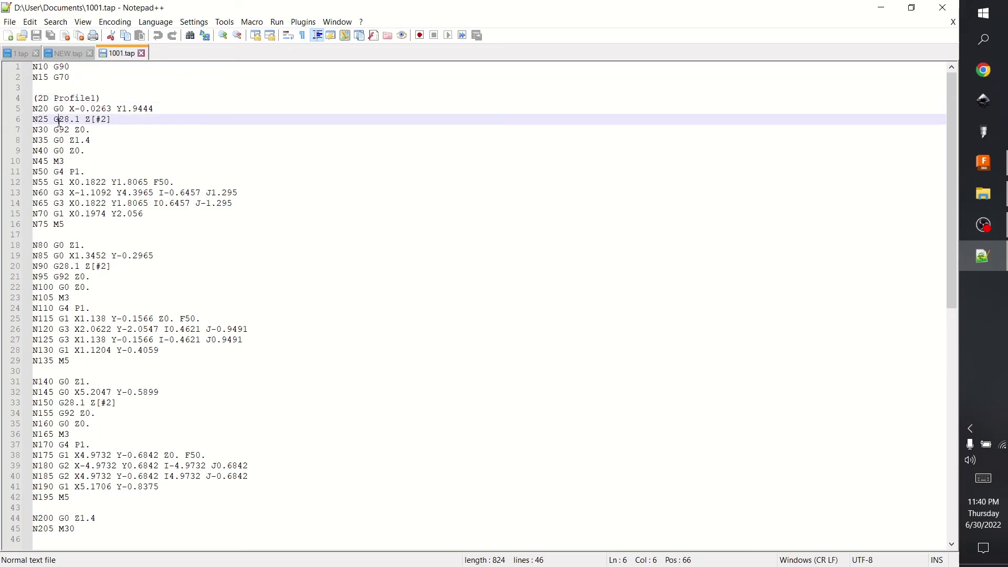
pyautogui.click(100, 274)
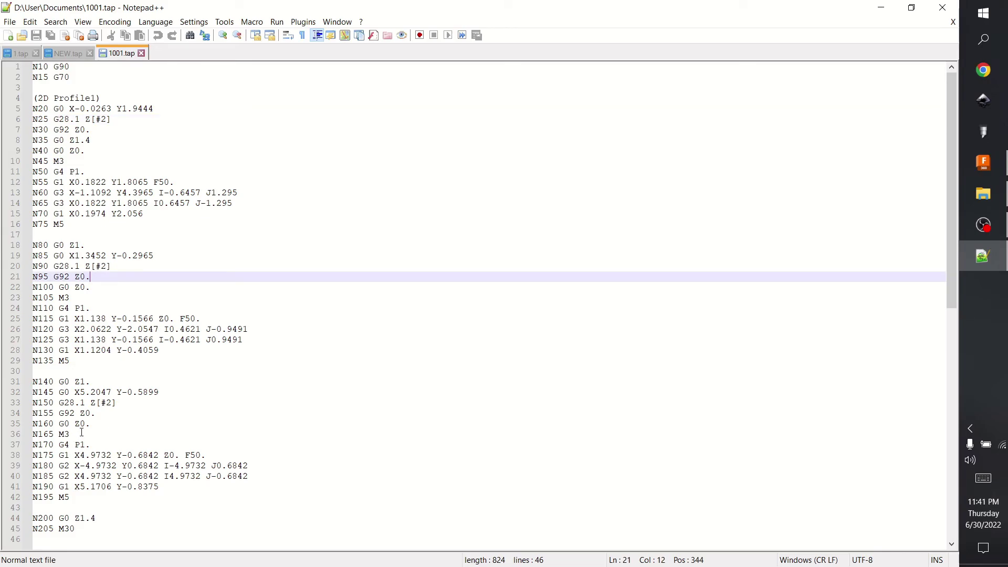
pyautogui.click(90, 412)
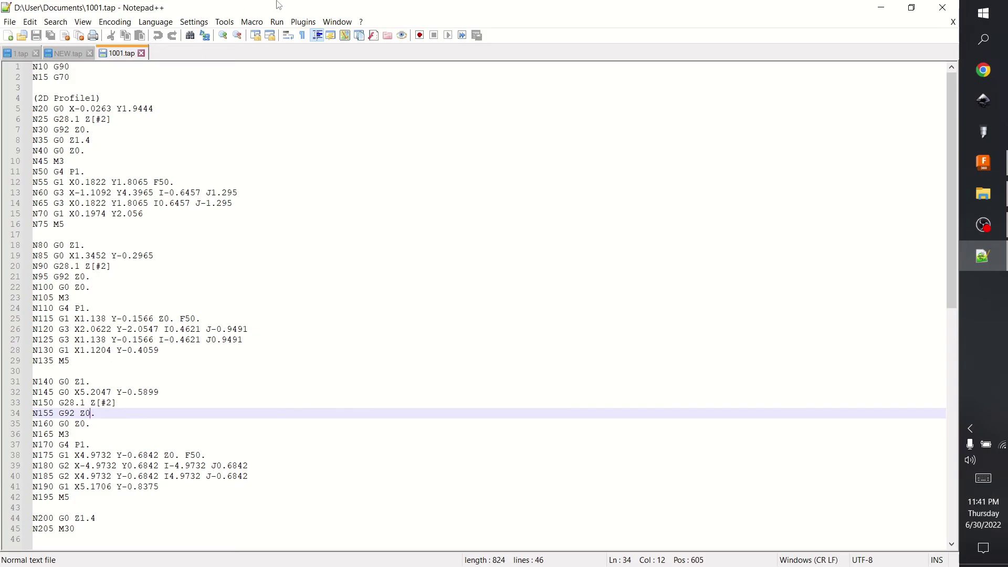
# Compare against lines 6–11 of NEW.tap, then close Notepad++.
pyautogui.click(58, 54)
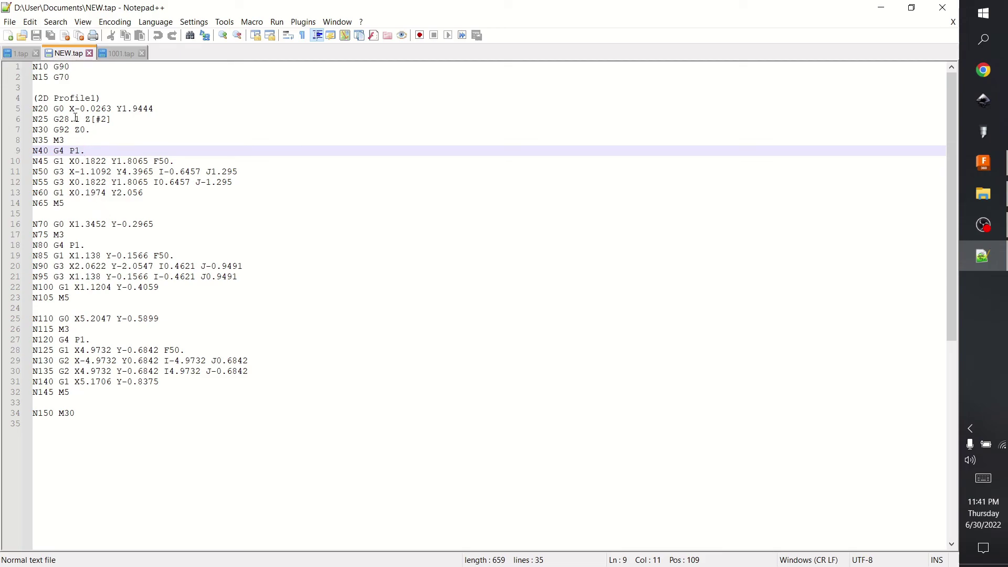
pyautogui.moveTo(70, 119); pyautogui.dragTo(319, 172)
pyautogui.click(304, 108)
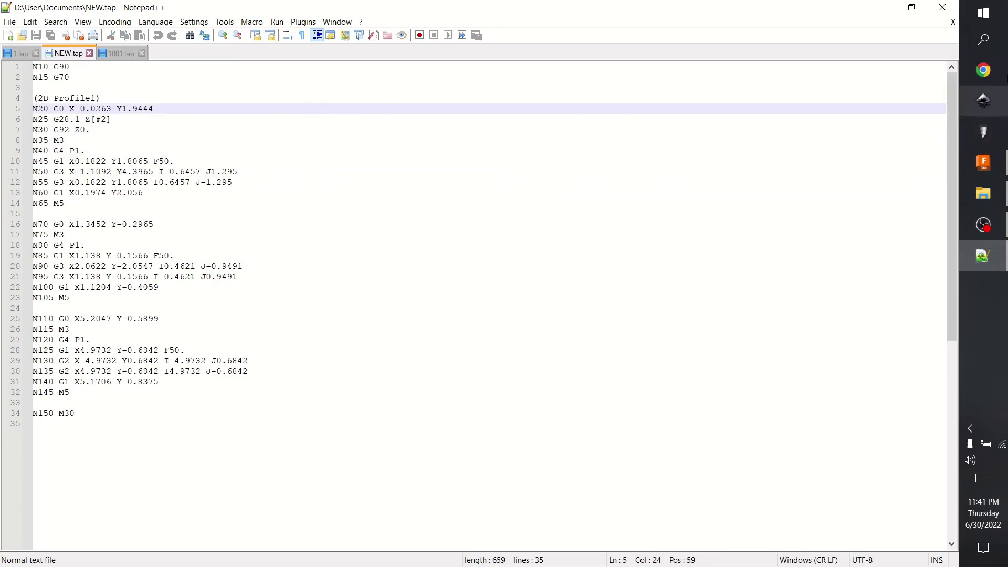
pyautogui.click(942, 7)
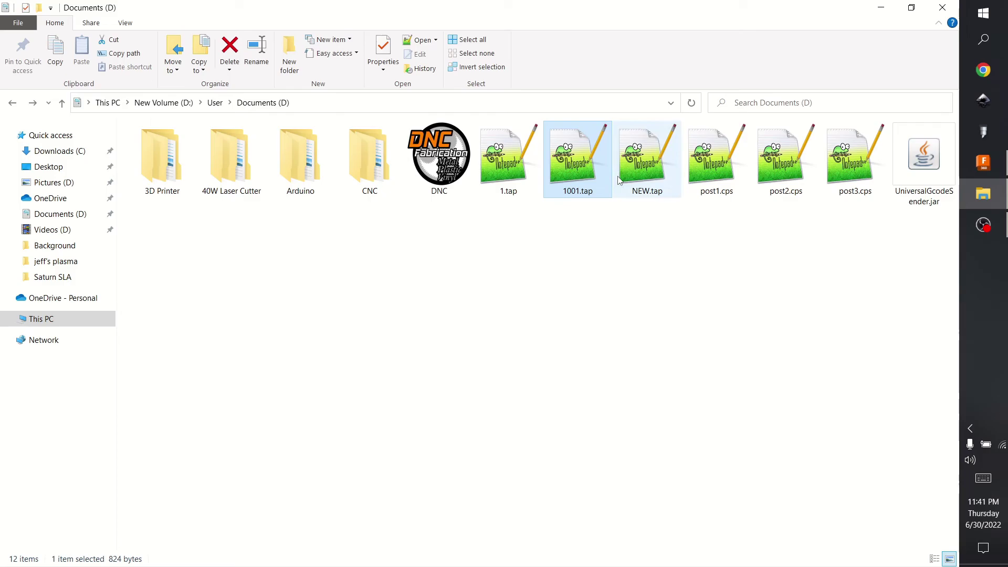